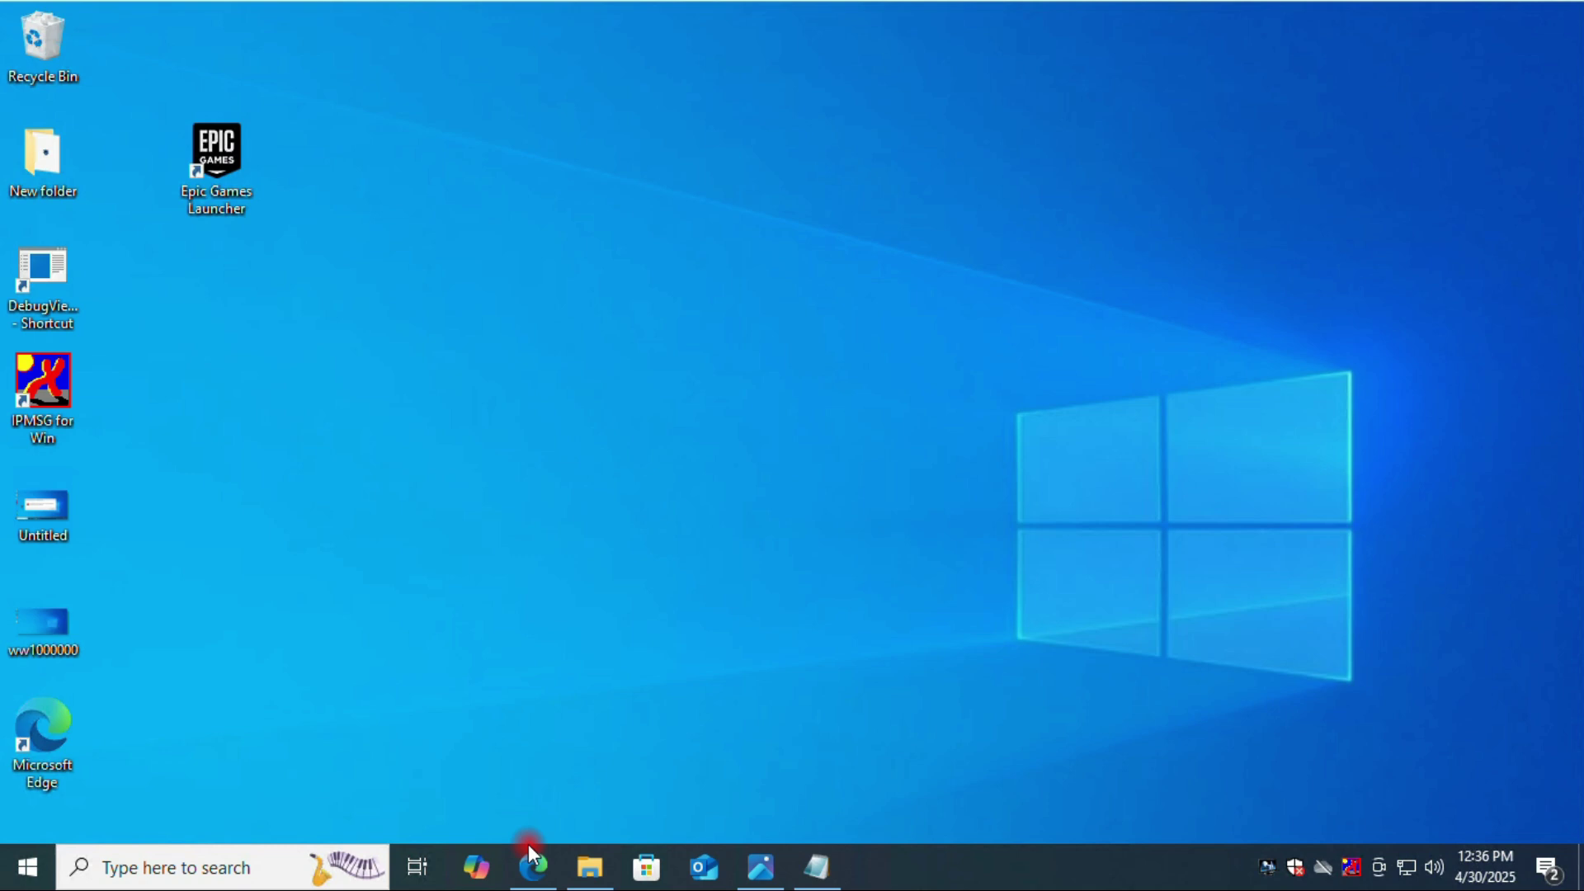
# Search Google in Microsoft Edge for "Visual C++ Redistributable Runtimes All-in-One"
pyautogui.click(526, 867)
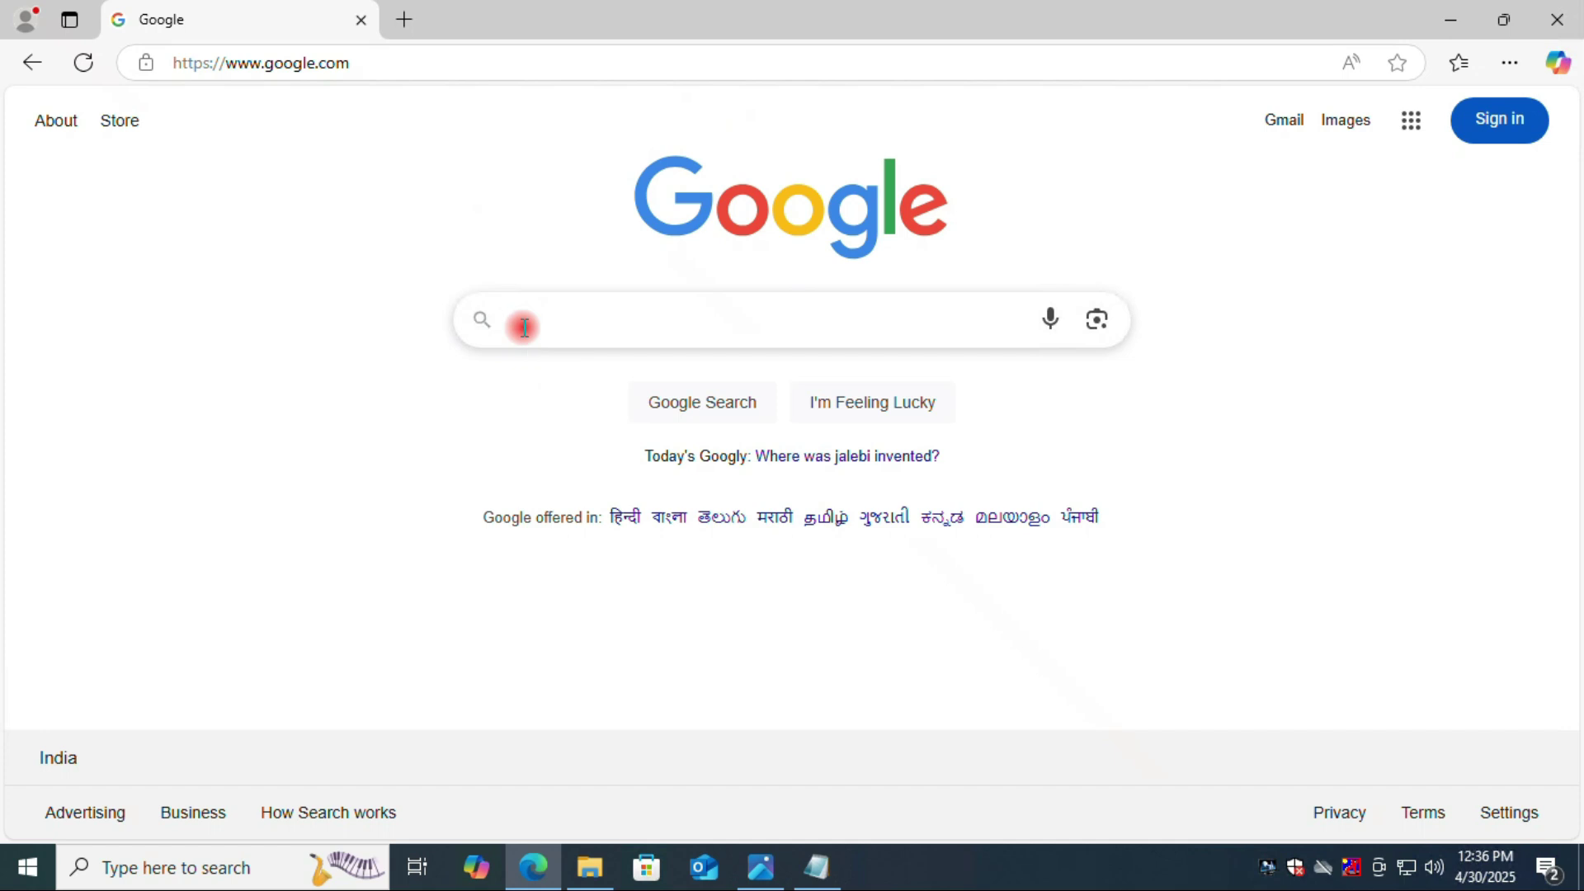
pyautogui.write('Visual C++ Redistributable Runtimes All-in-One')
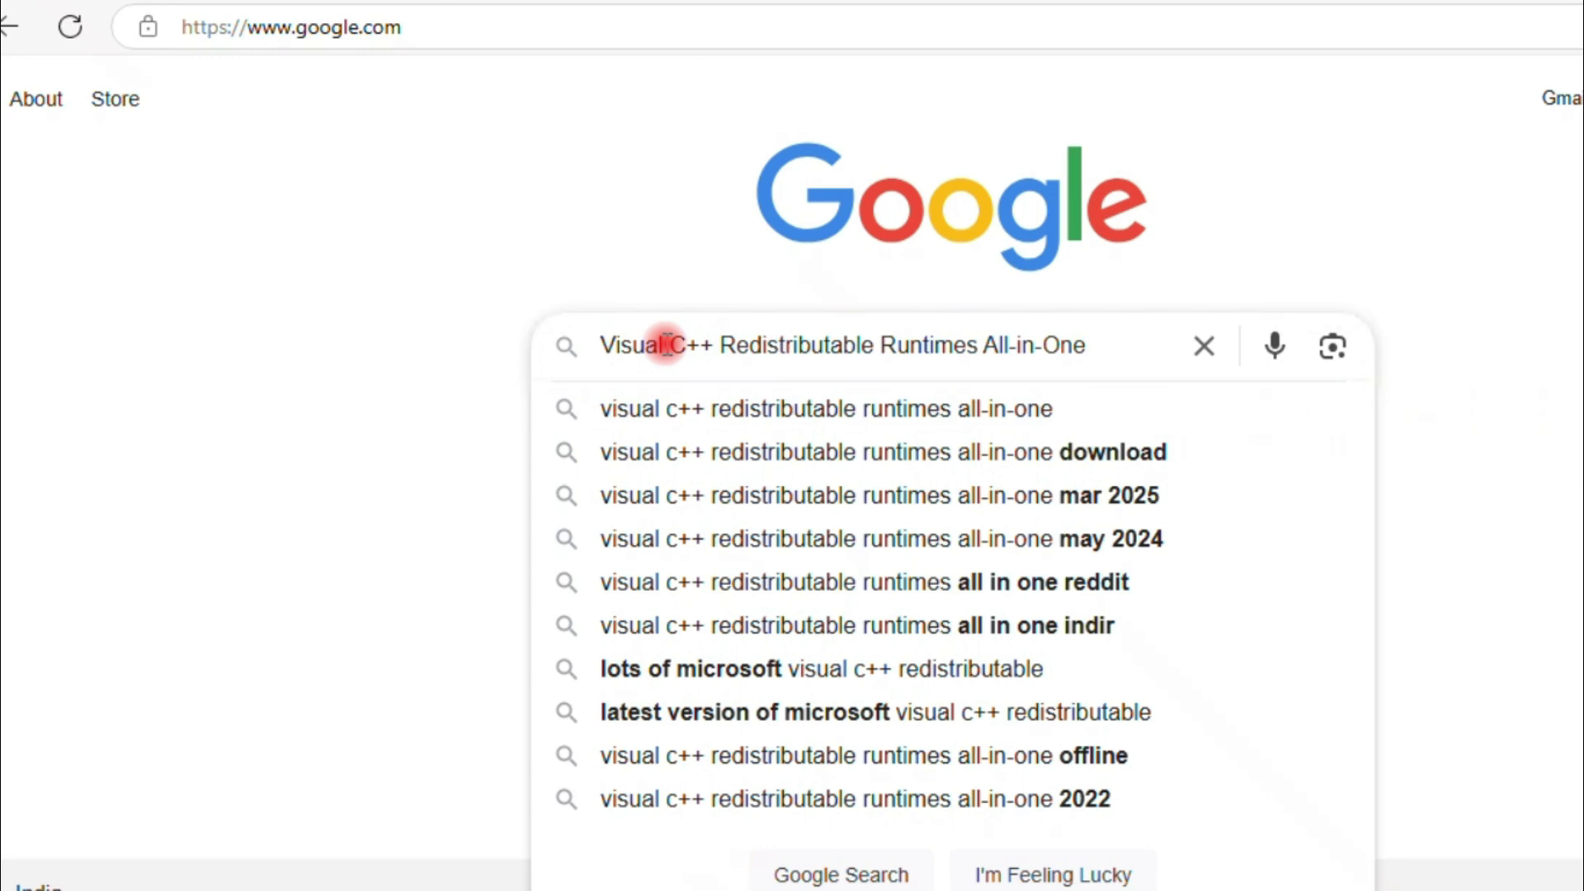
pyautogui.moveTo(561, 317); pyautogui.dragTo(669, 314)
pyautogui.moveTo(798, 338); pyautogui.dragTo(1113, 343)
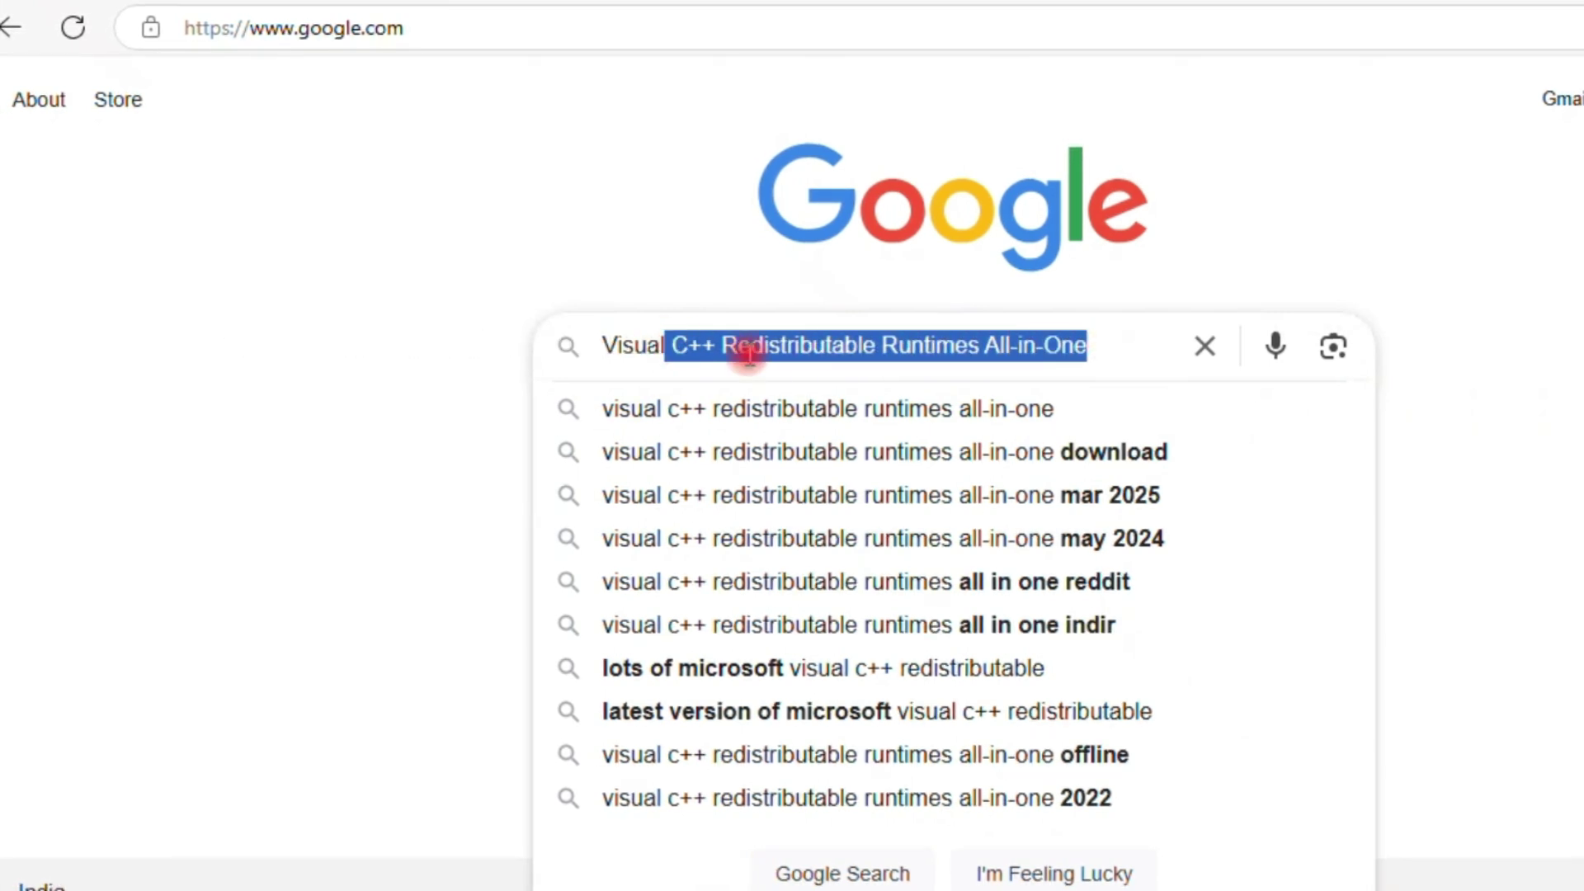
pyautogui.click(787, 347)
pyautogui.moveTo(606, 345); pyautogui.dragTo(1089, 343)
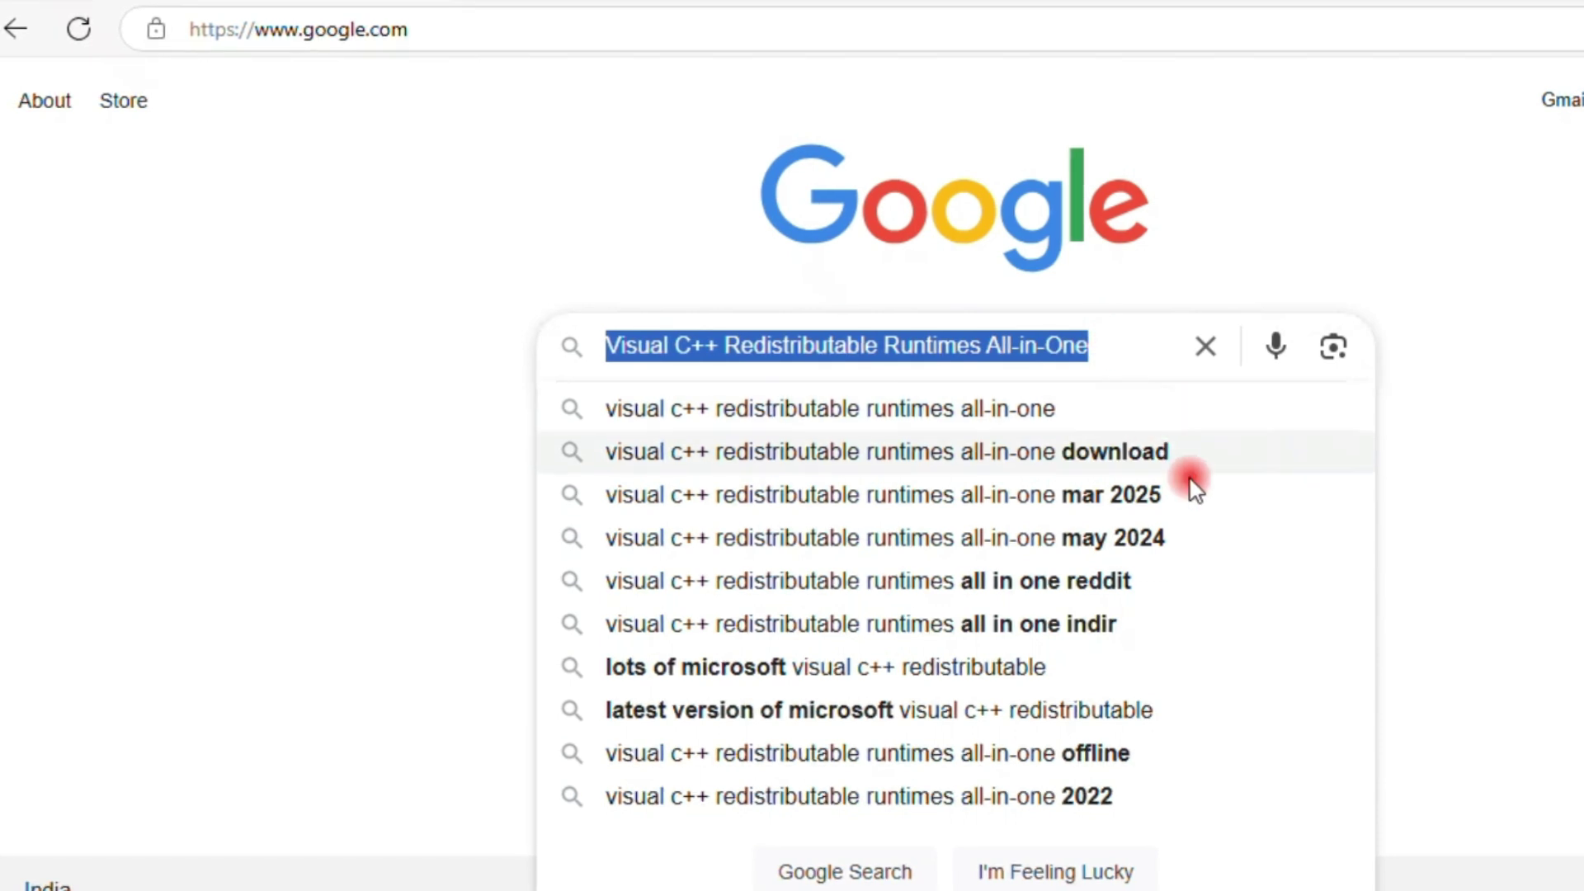
pyautogui.click(919, 409)
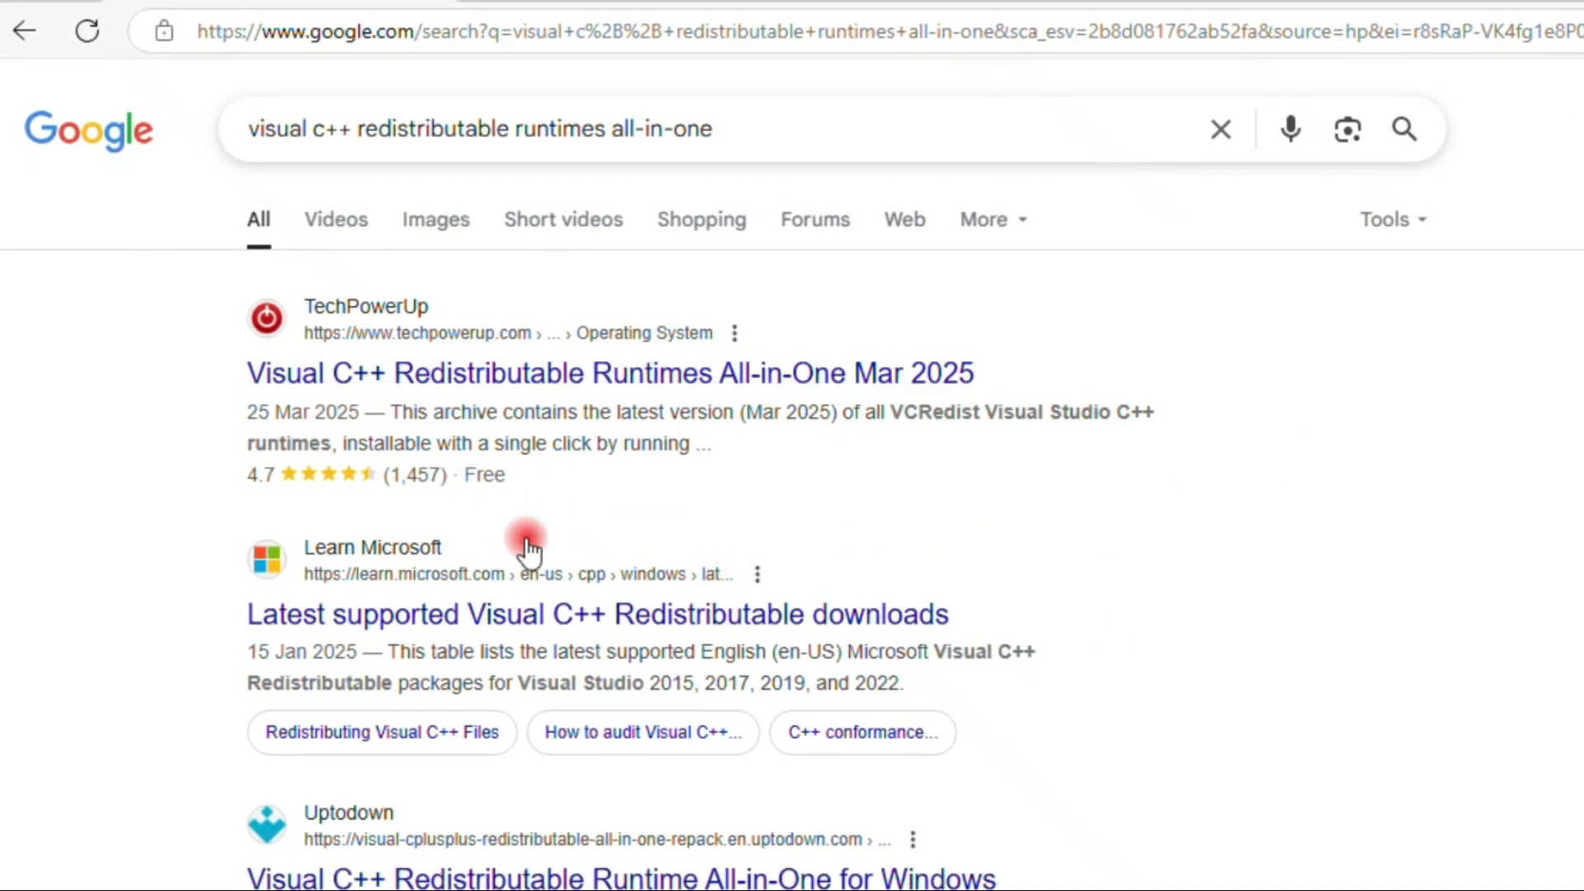
# Open the TechPowerUp result and download the Mar 2025 Visual C++ runtimes archive from the TechPowerUp US-4 server
pyautogui.click(615, 377)
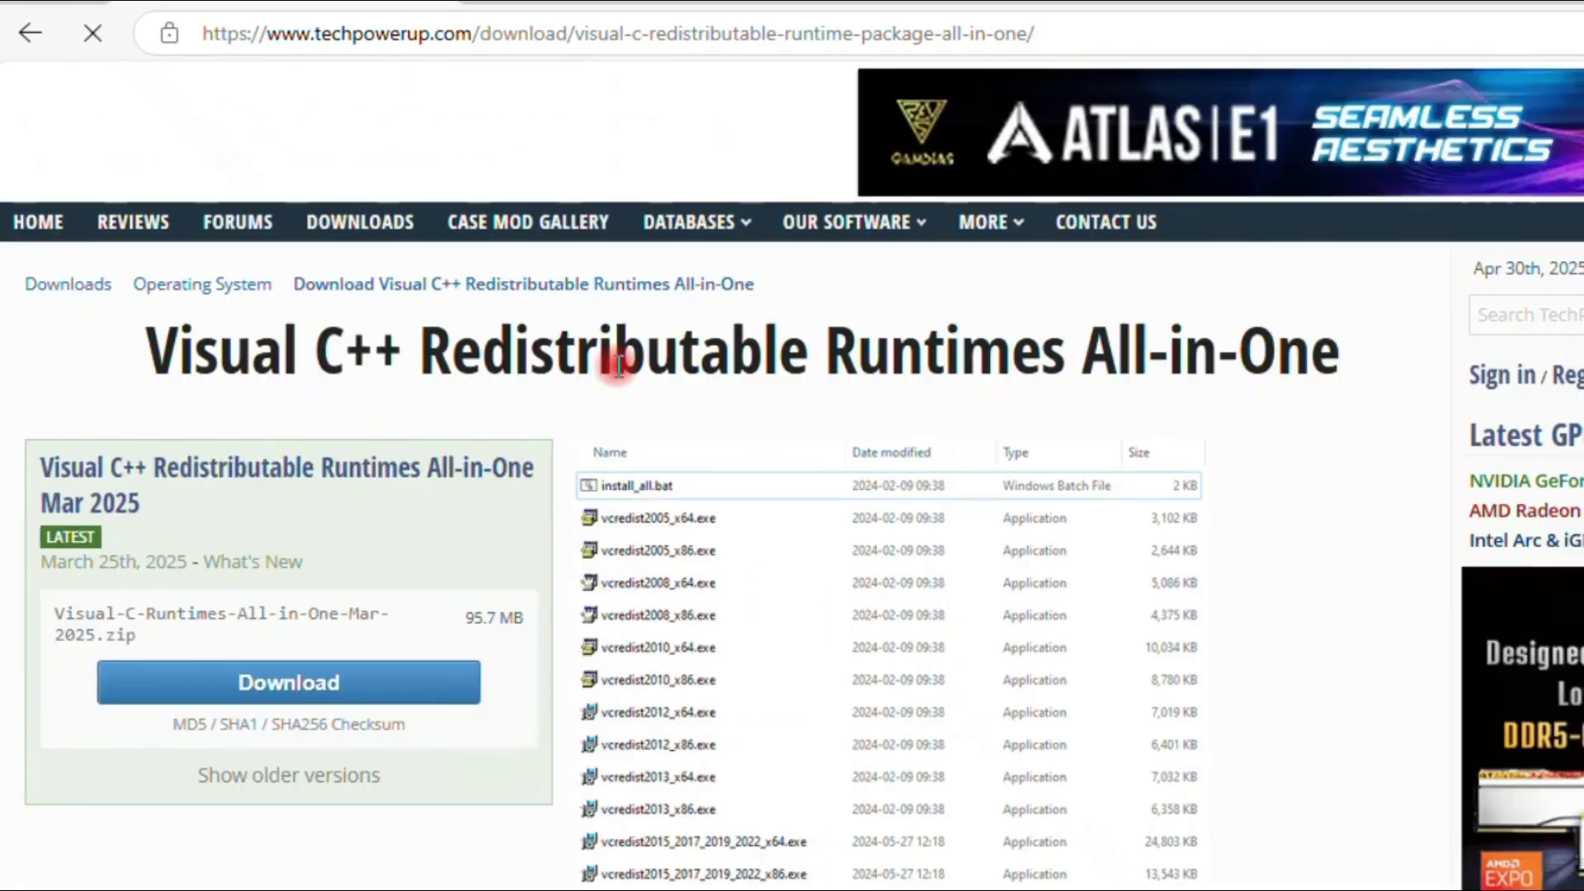
pyautogui.scroll(-5, 842, 462)
pyautogui.scroll(5, 418, 453)
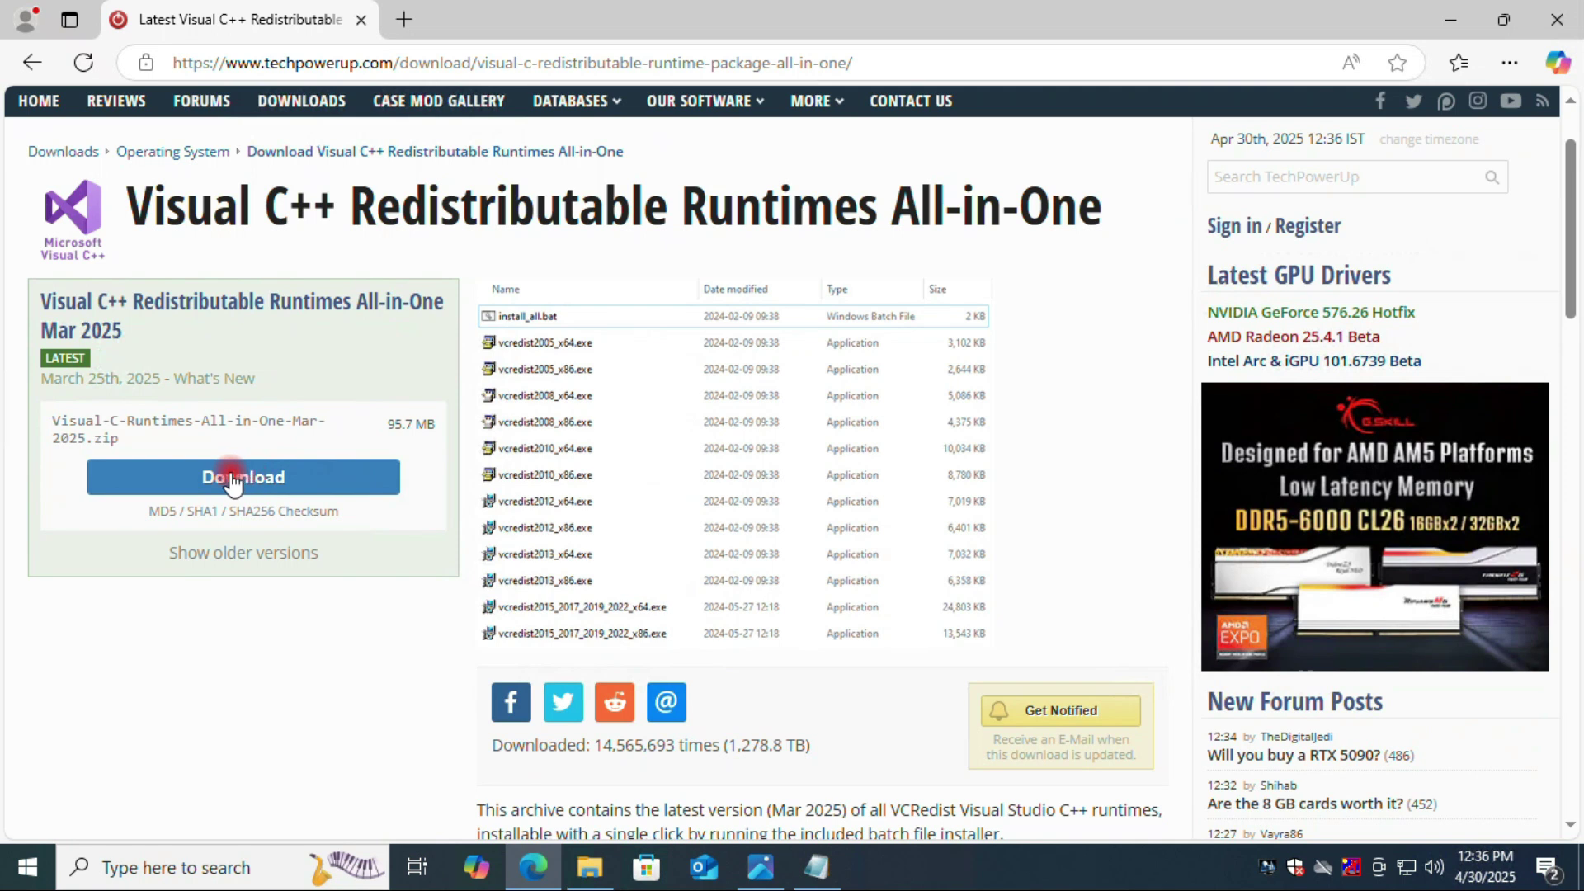
pyautogui.click(279, 470)
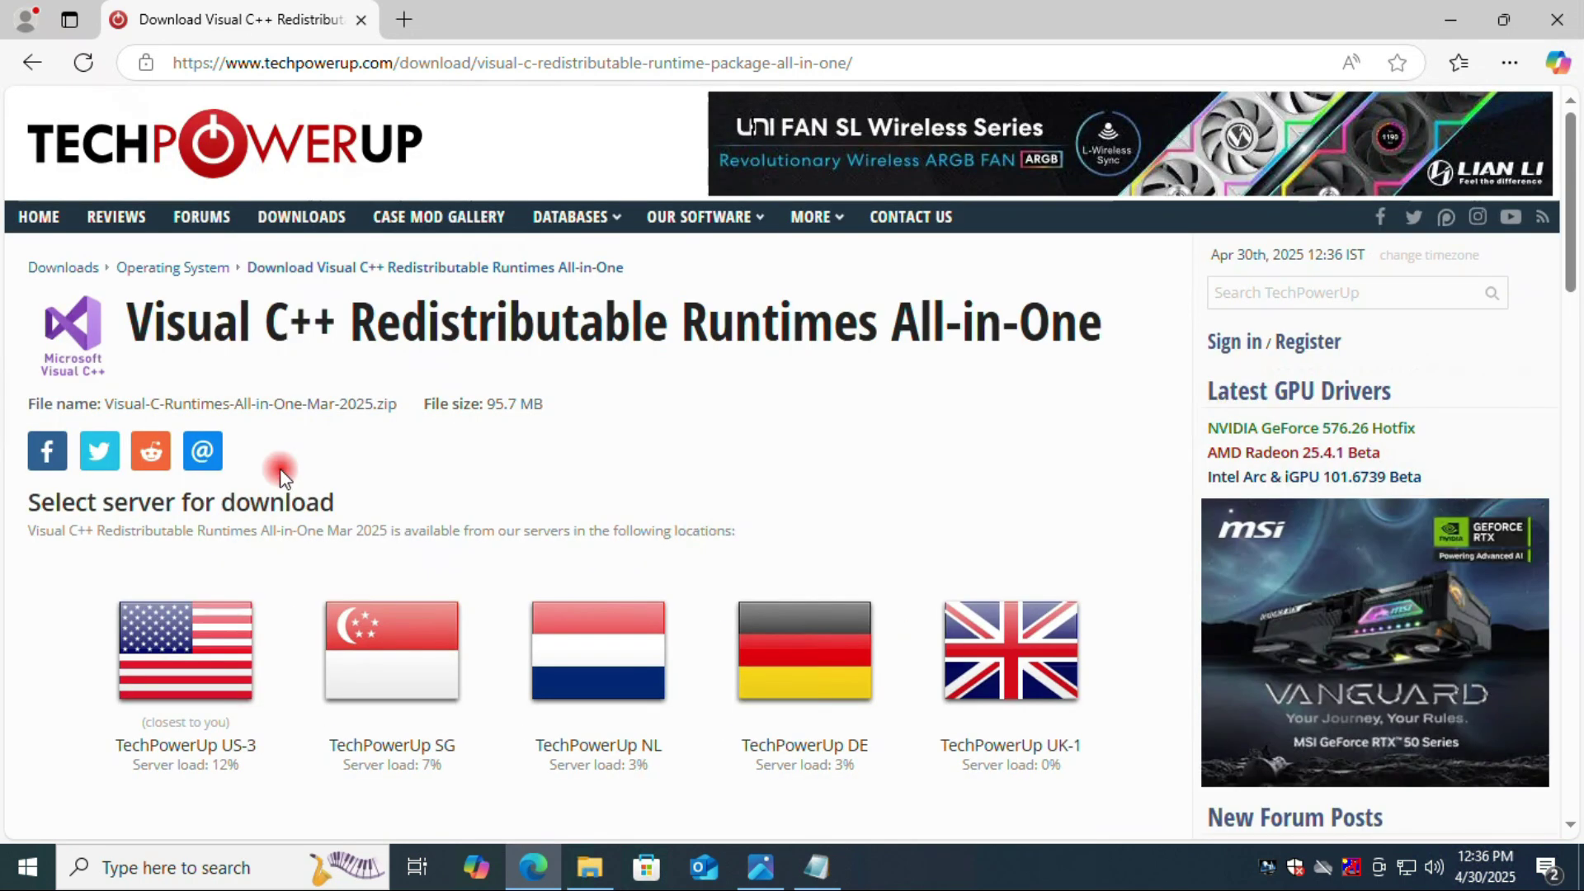
pyautogui.scroll(-3, 256, 544)
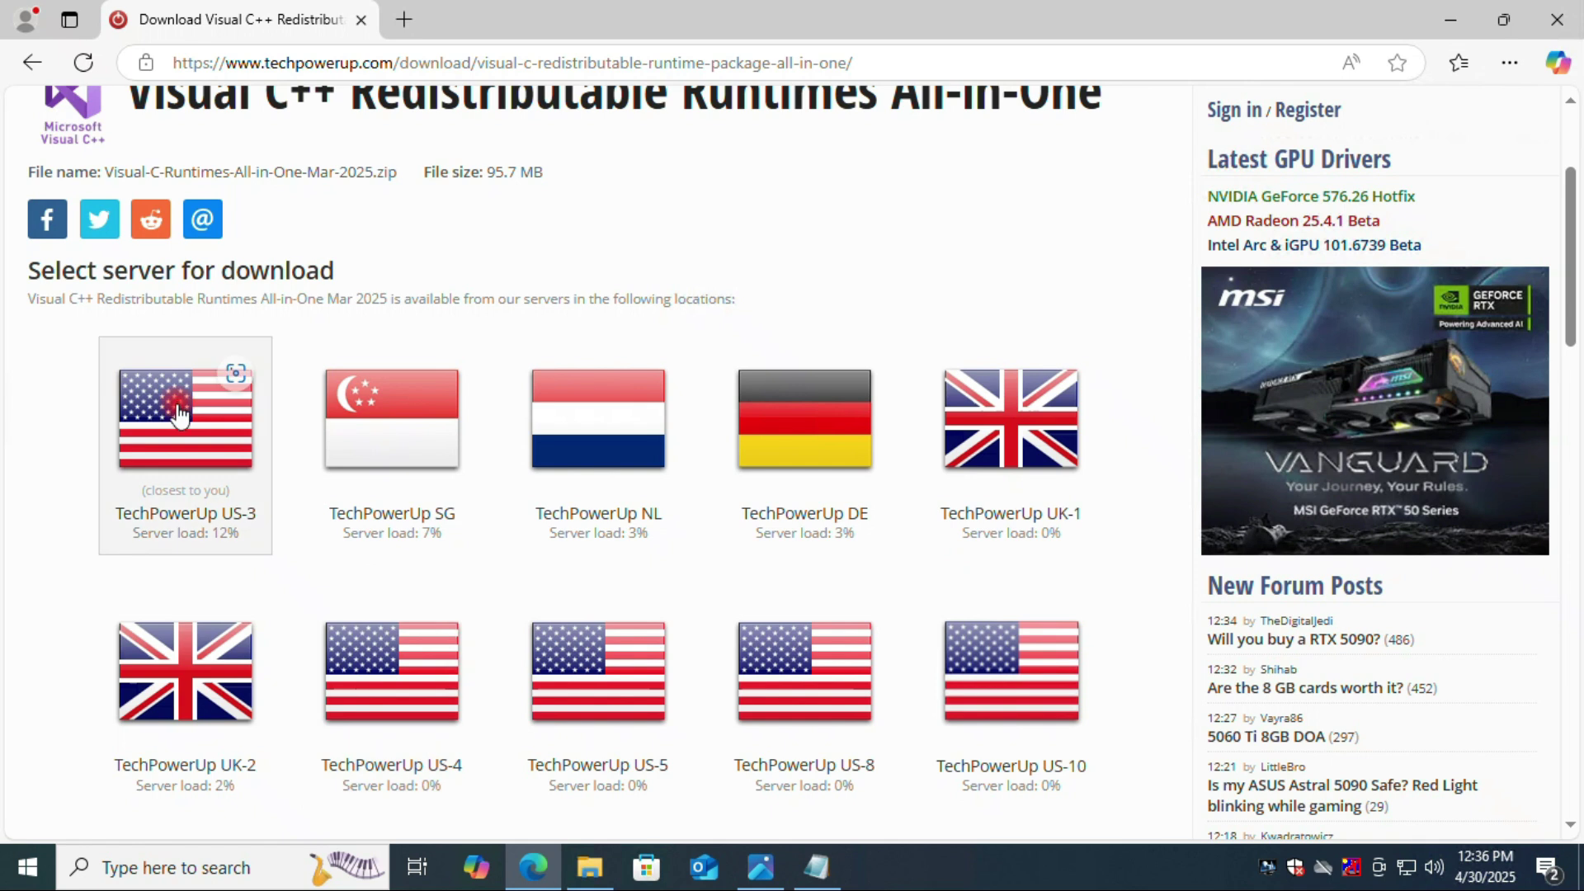
pyautogui.click(415, 739)
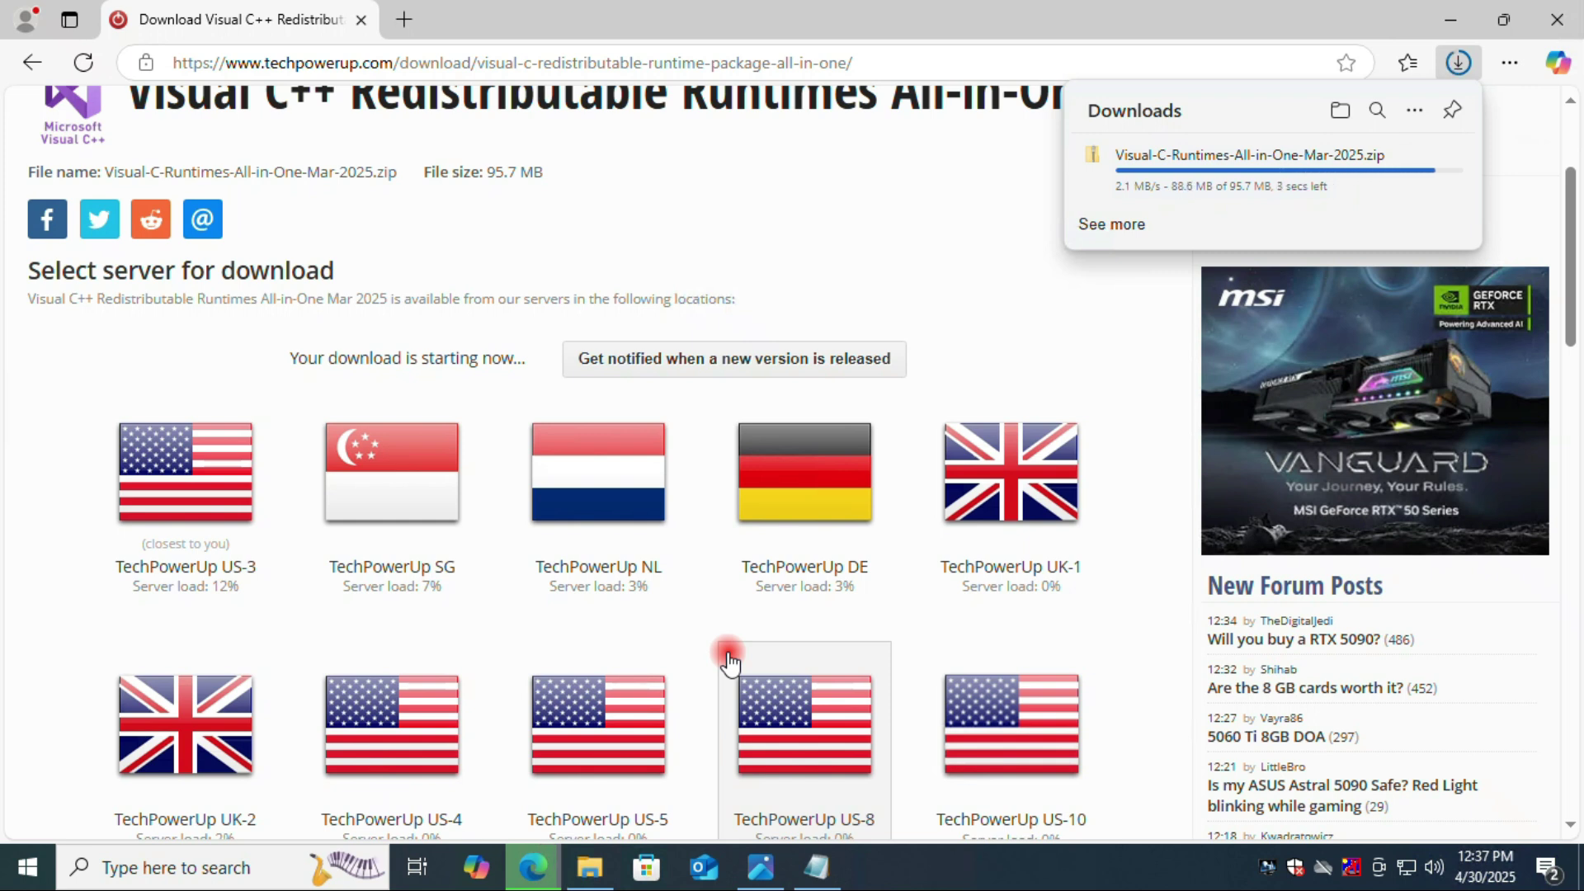
# In File Explorer, extract the Visual-C-Runtimes-All-in-One-Mar-2025 archive within the Downloads folder
pyautogui.moveTo(599, 864)
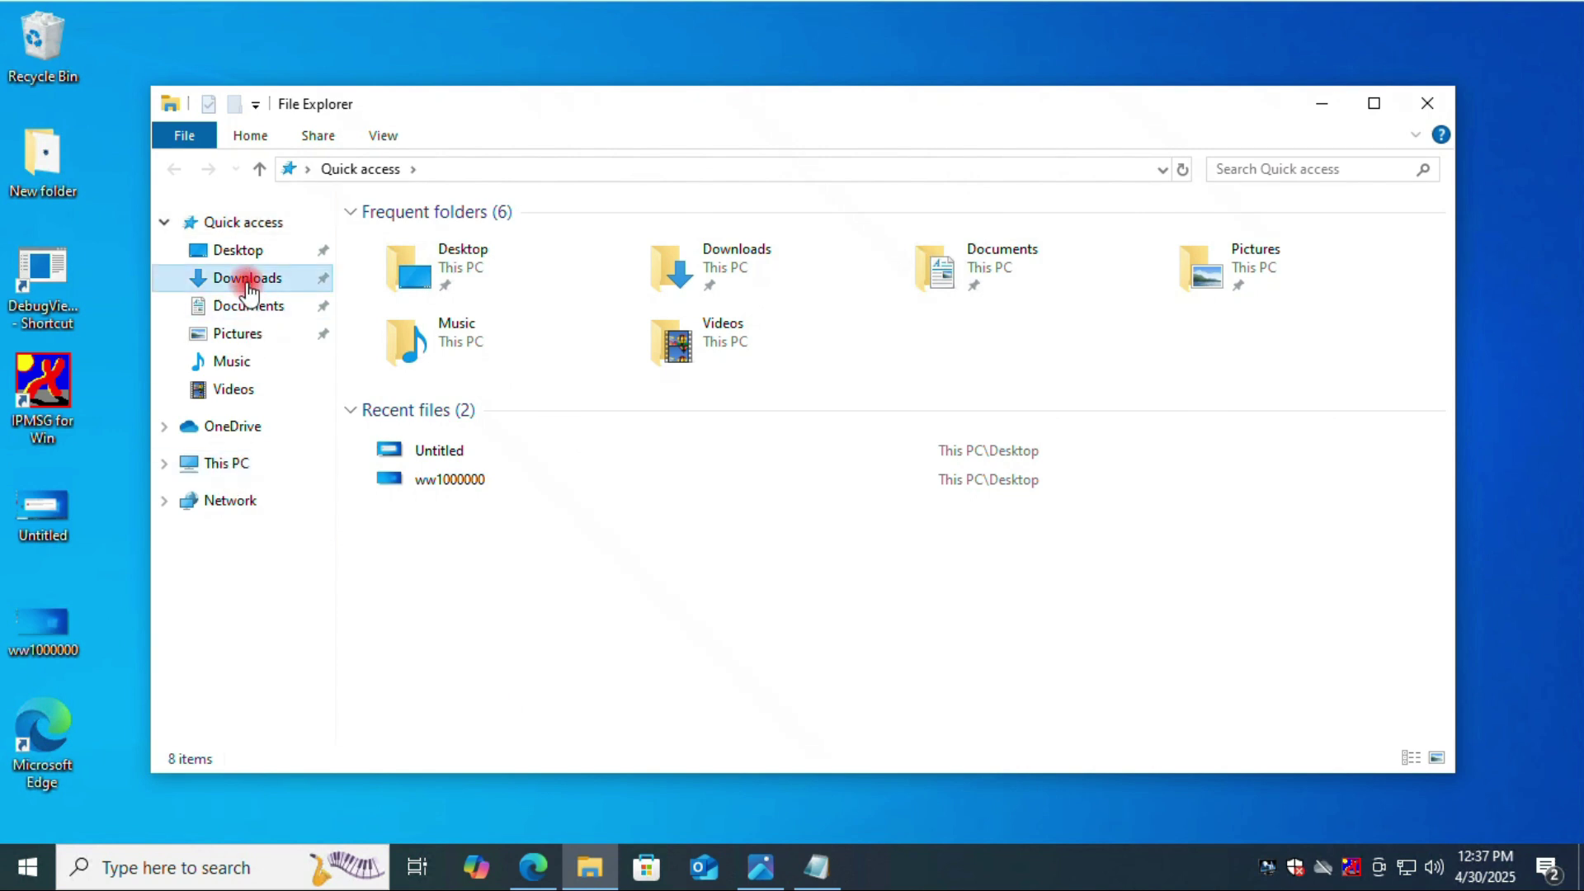
pyautogui.click(246, 278)
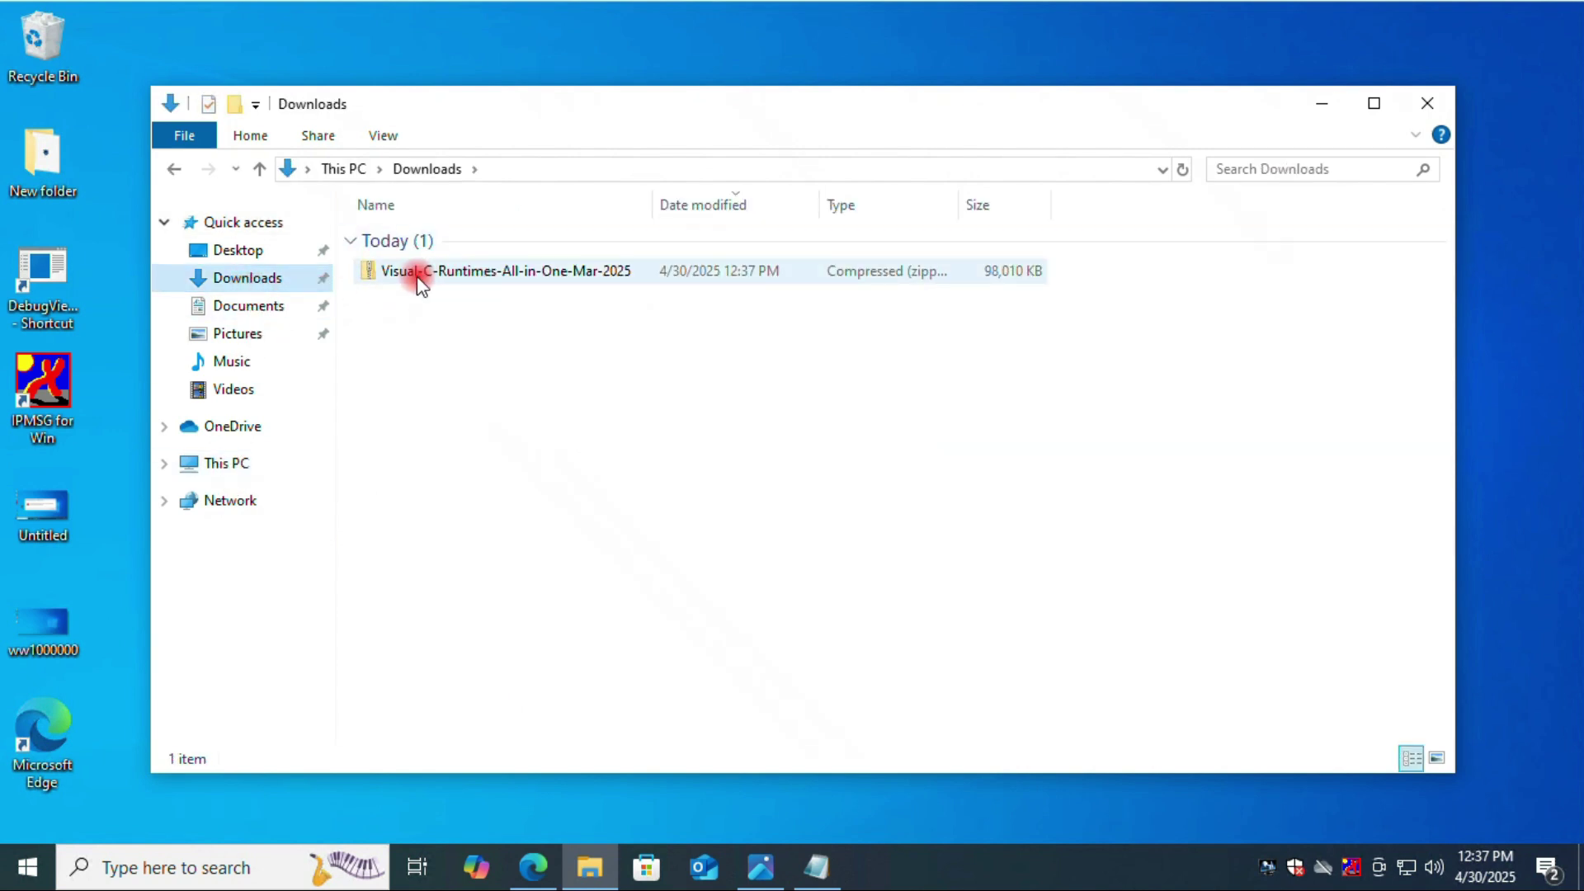
pyautogui.click(420, 281)
pyautogui.rightClick(428, 275)
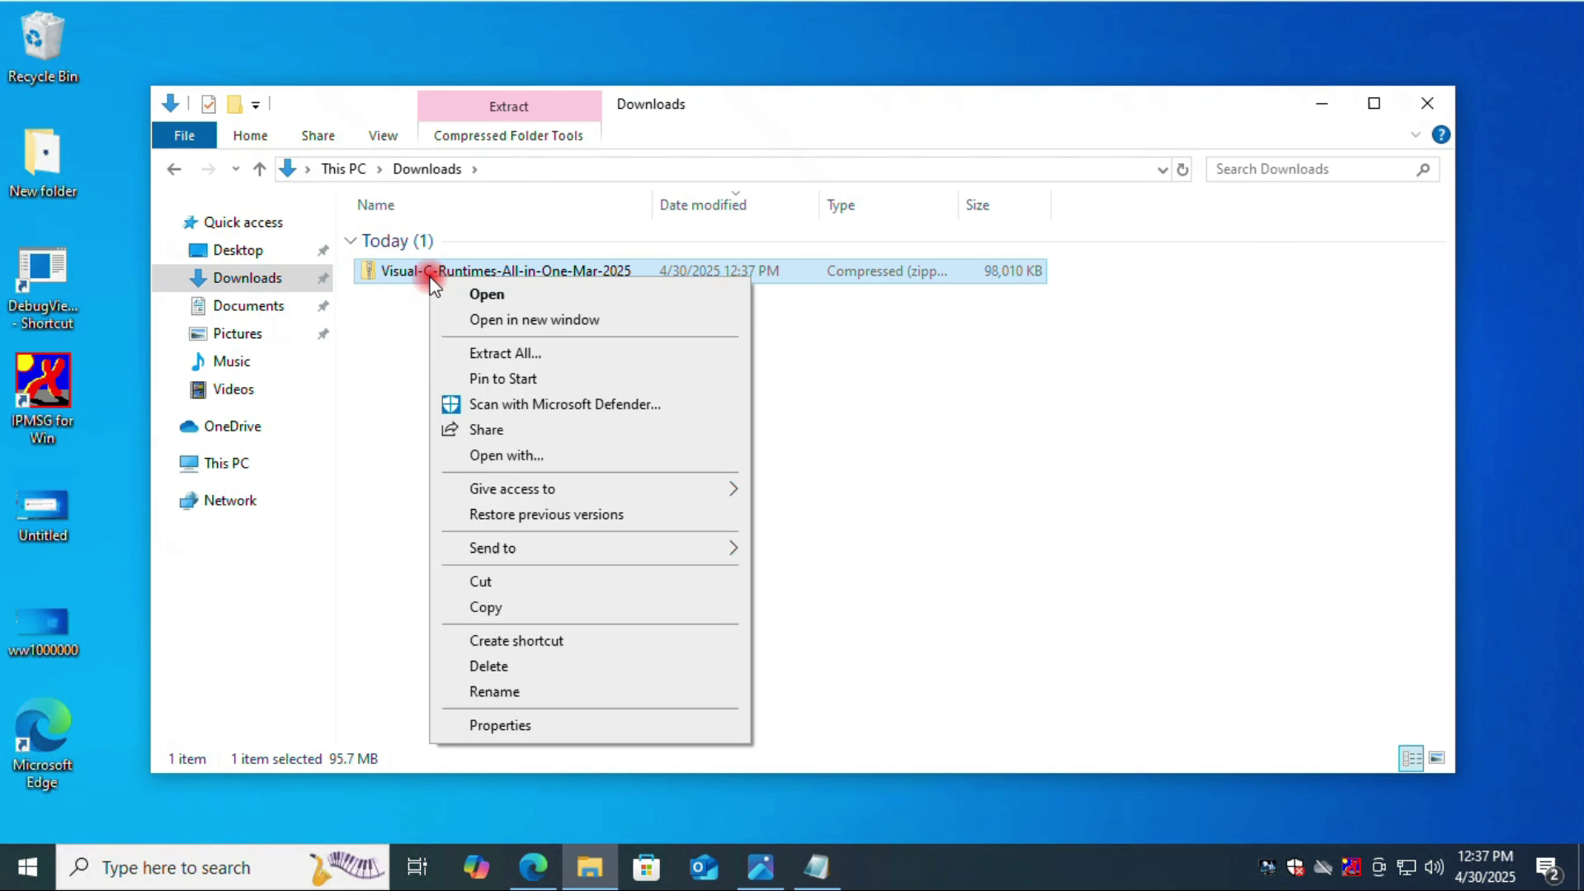
pyautogui.click(549, 357)
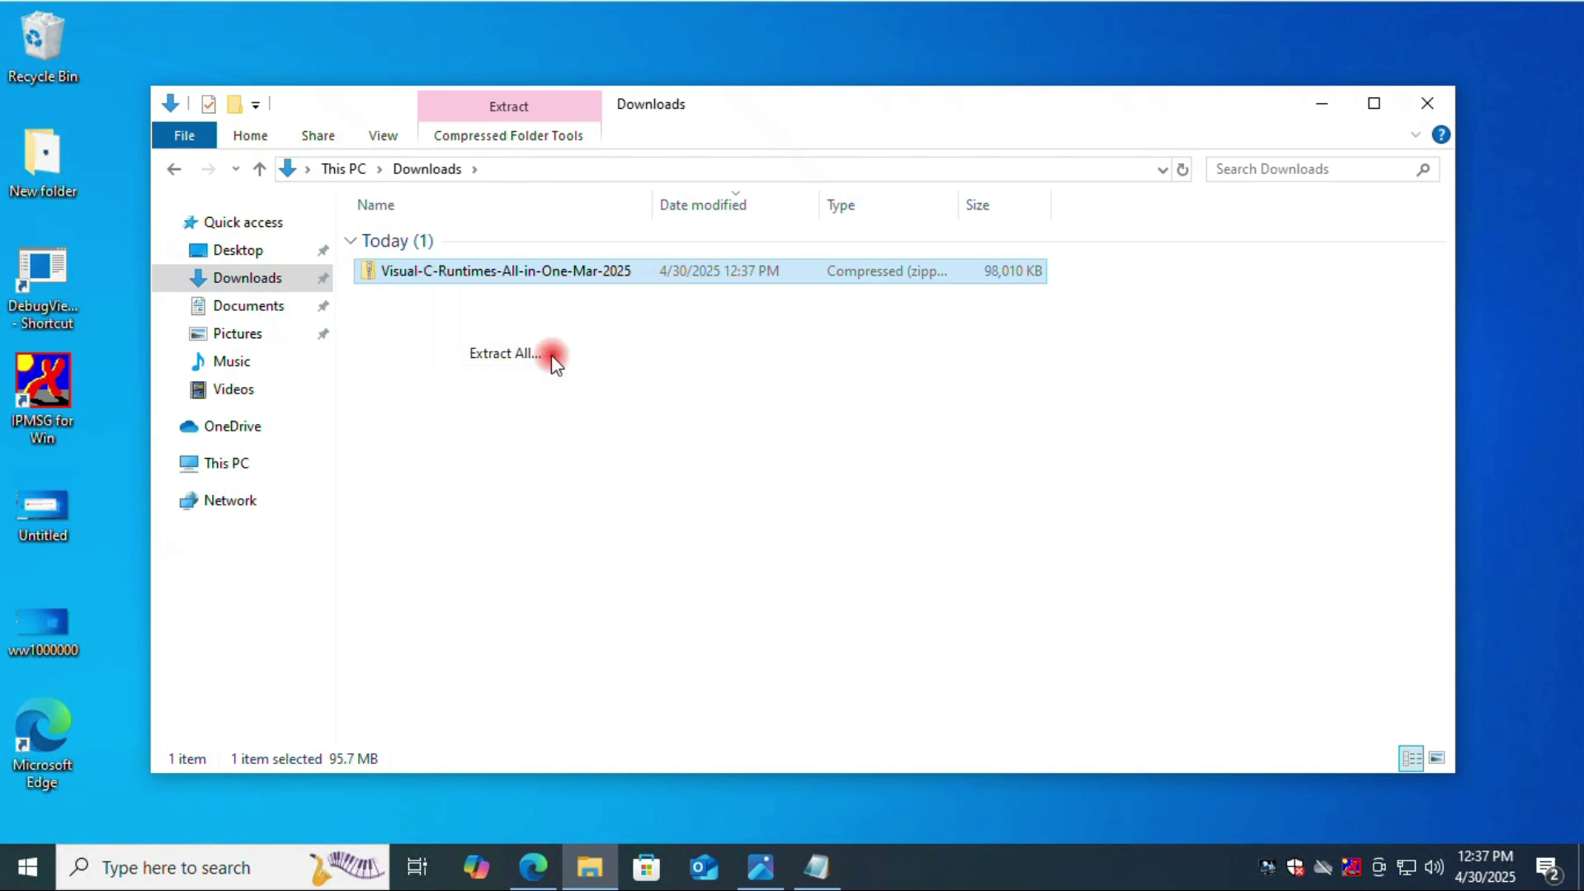
pyautogui.click(1002, 659)
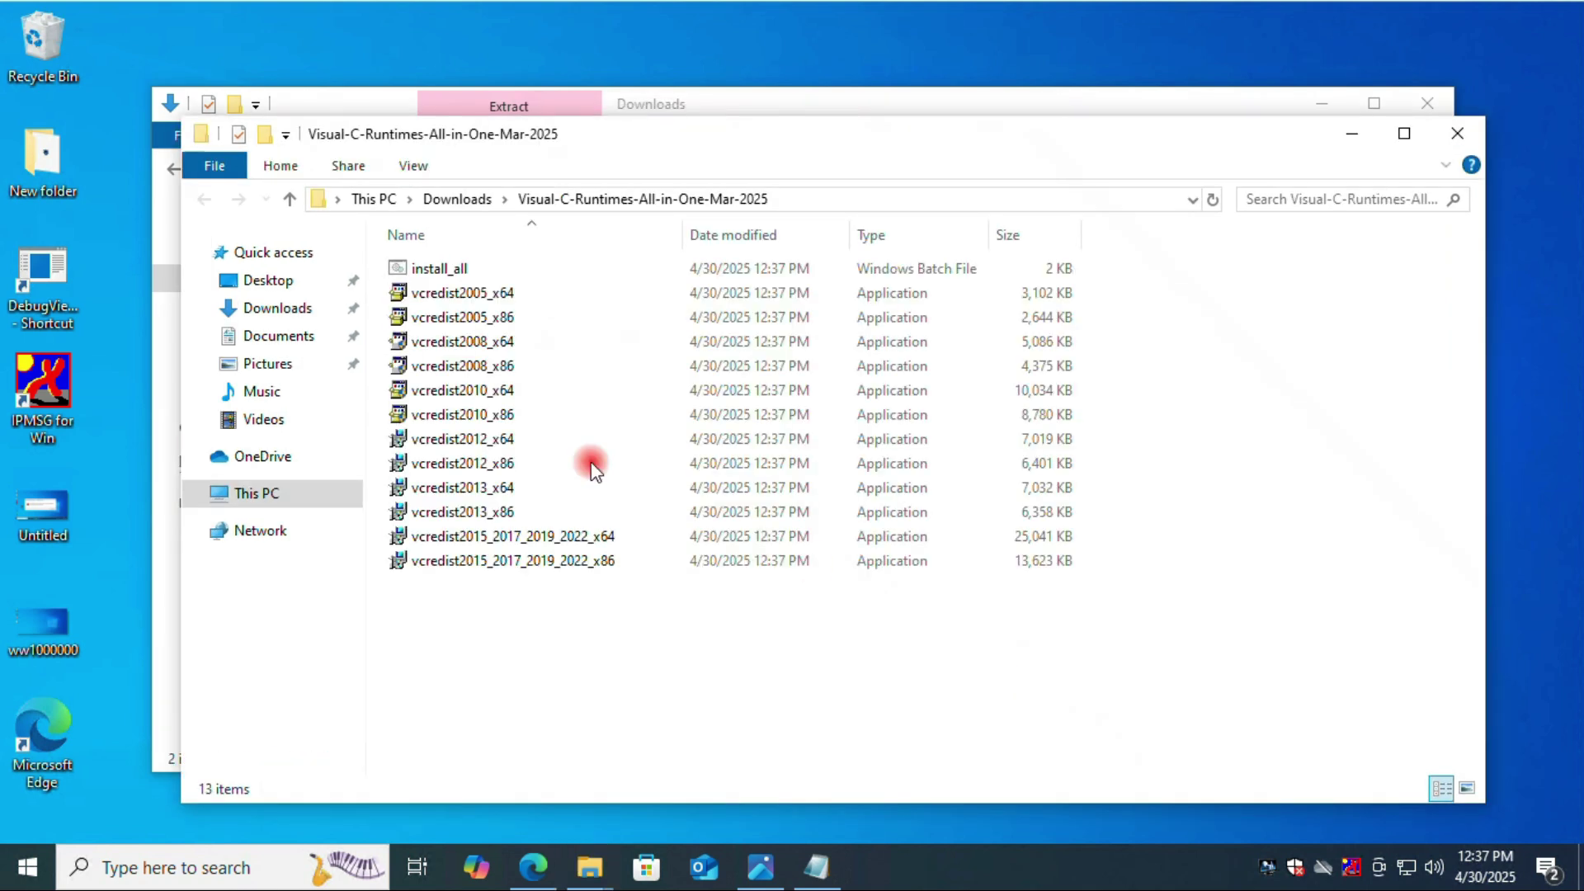
# Run install_all from the extracted Visual-C-Runtimes-All-in-One-Mar-2025 folder as administrator, then minimize the console and folder windows
pyautogui.click(1458, 135)
pyautogui.click(396, 297)
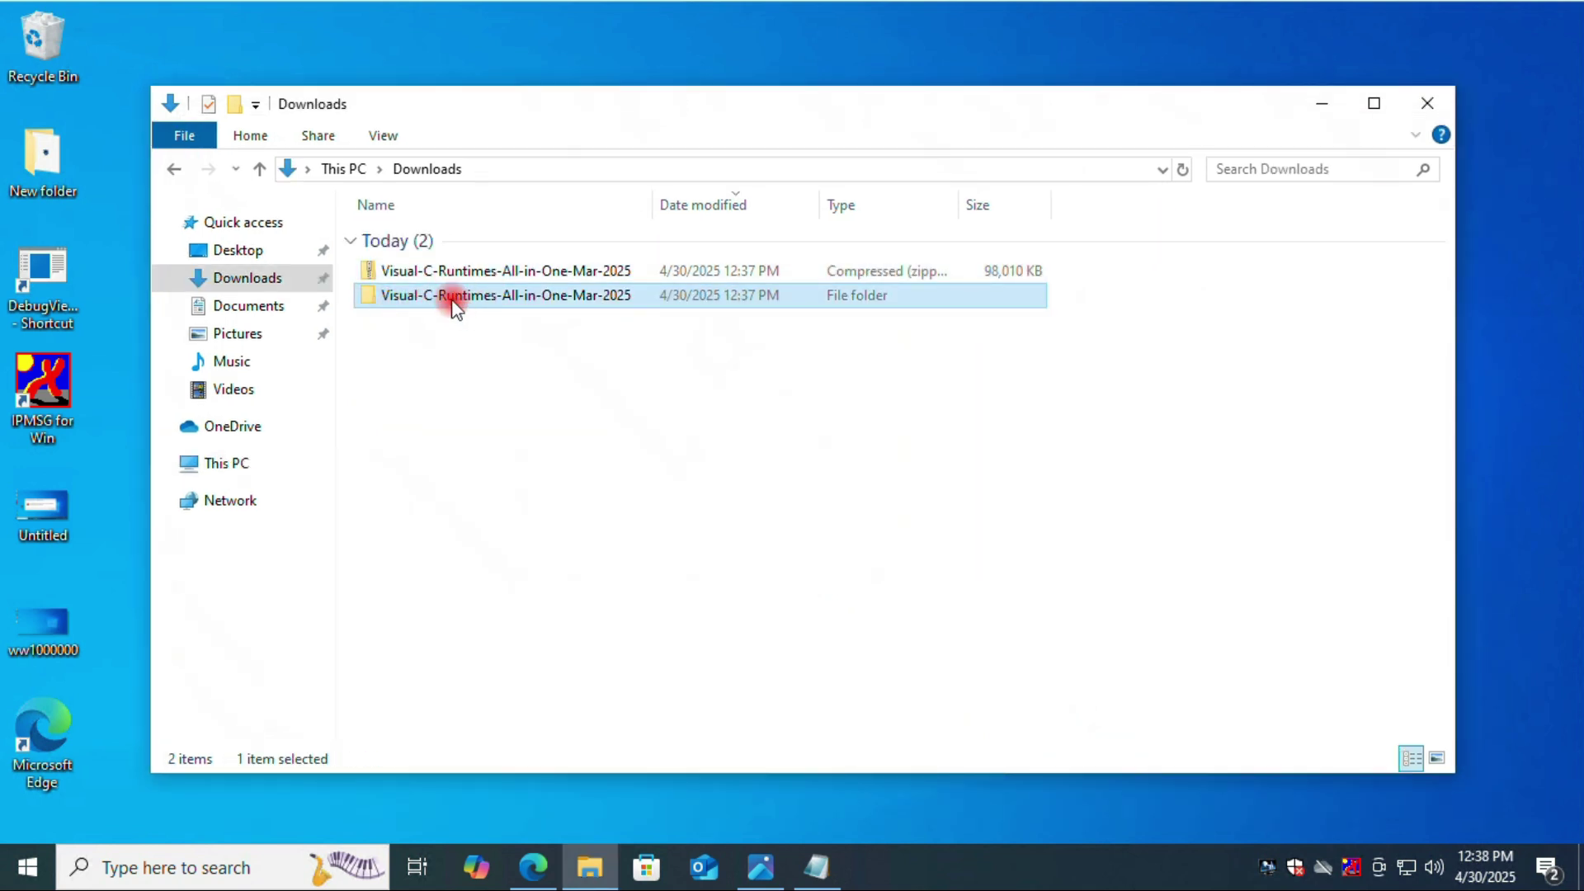
pyautogui.doubleClick(452, 299)
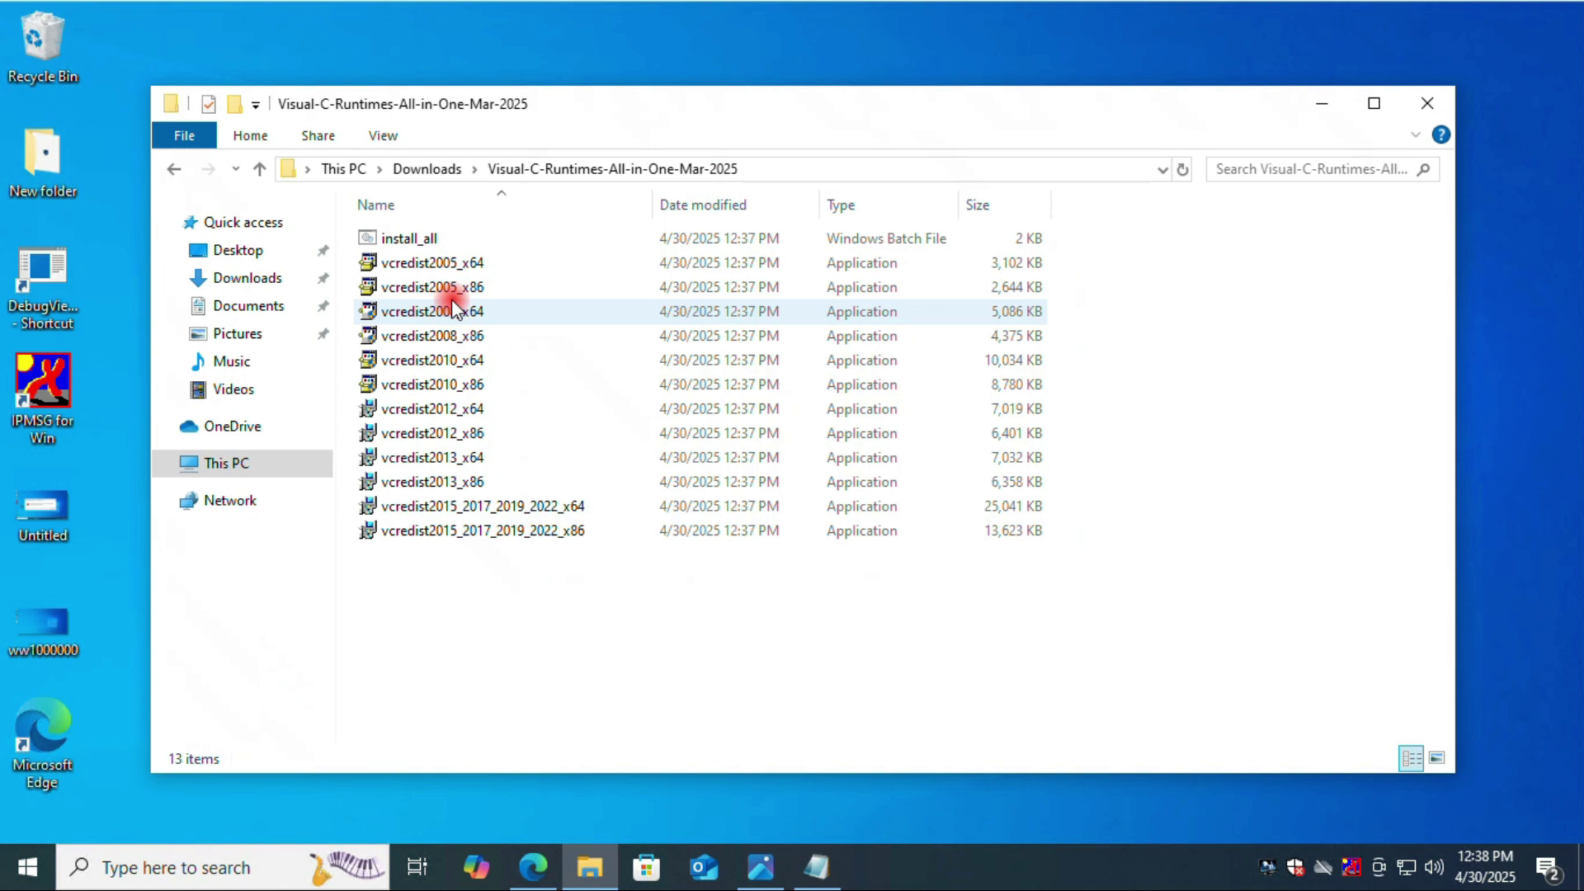
pyautogui.rightClick(411, 241)
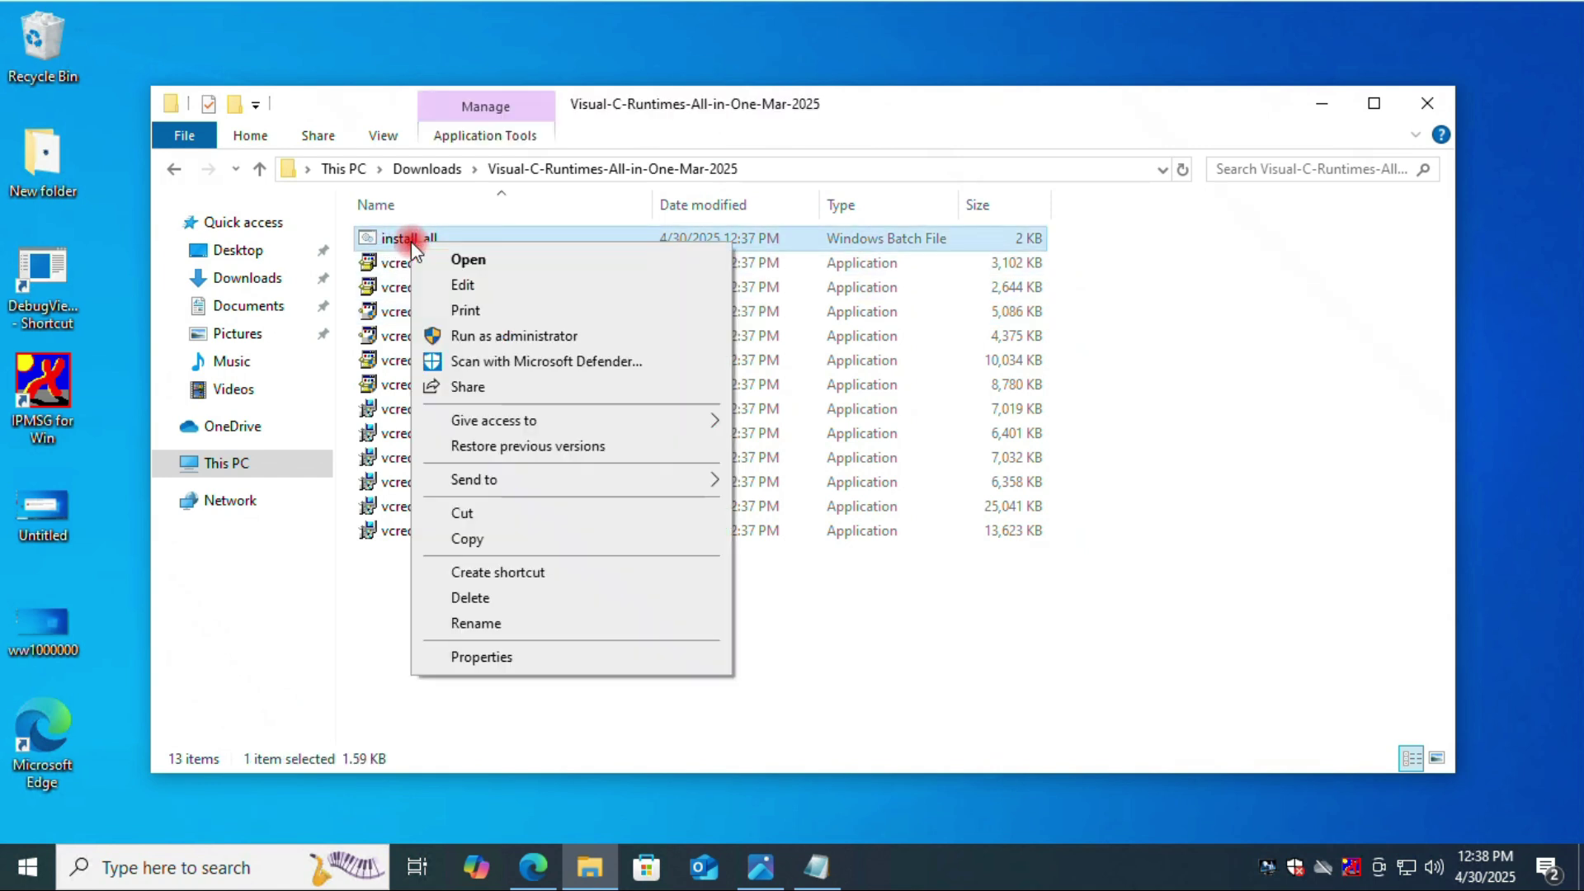
pyautogui.click(493, 336)
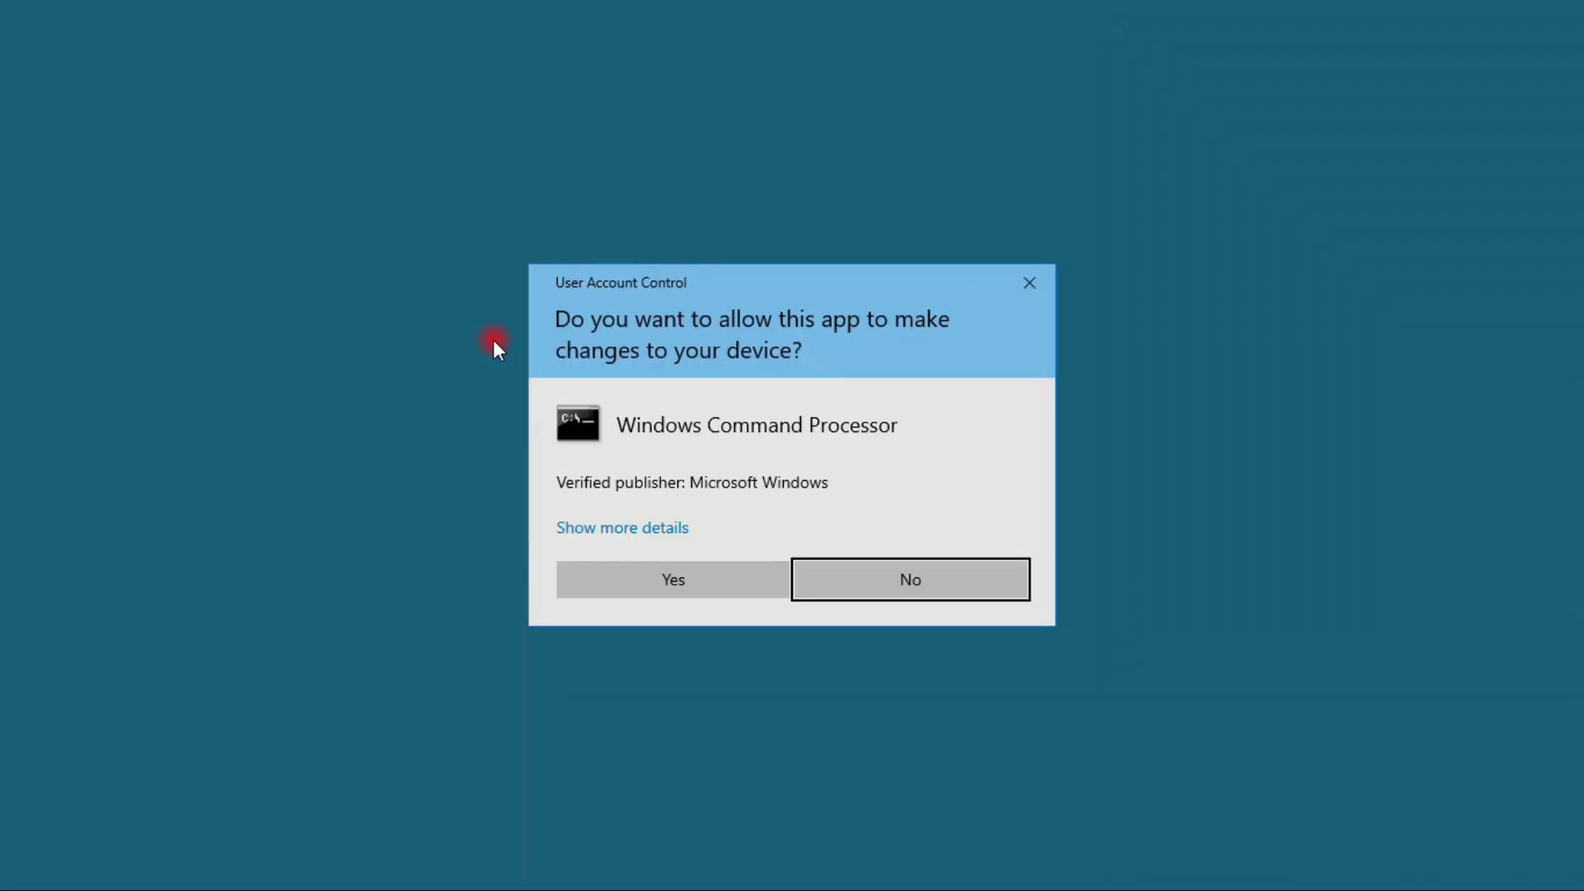
pyautogui.click(699, 591)
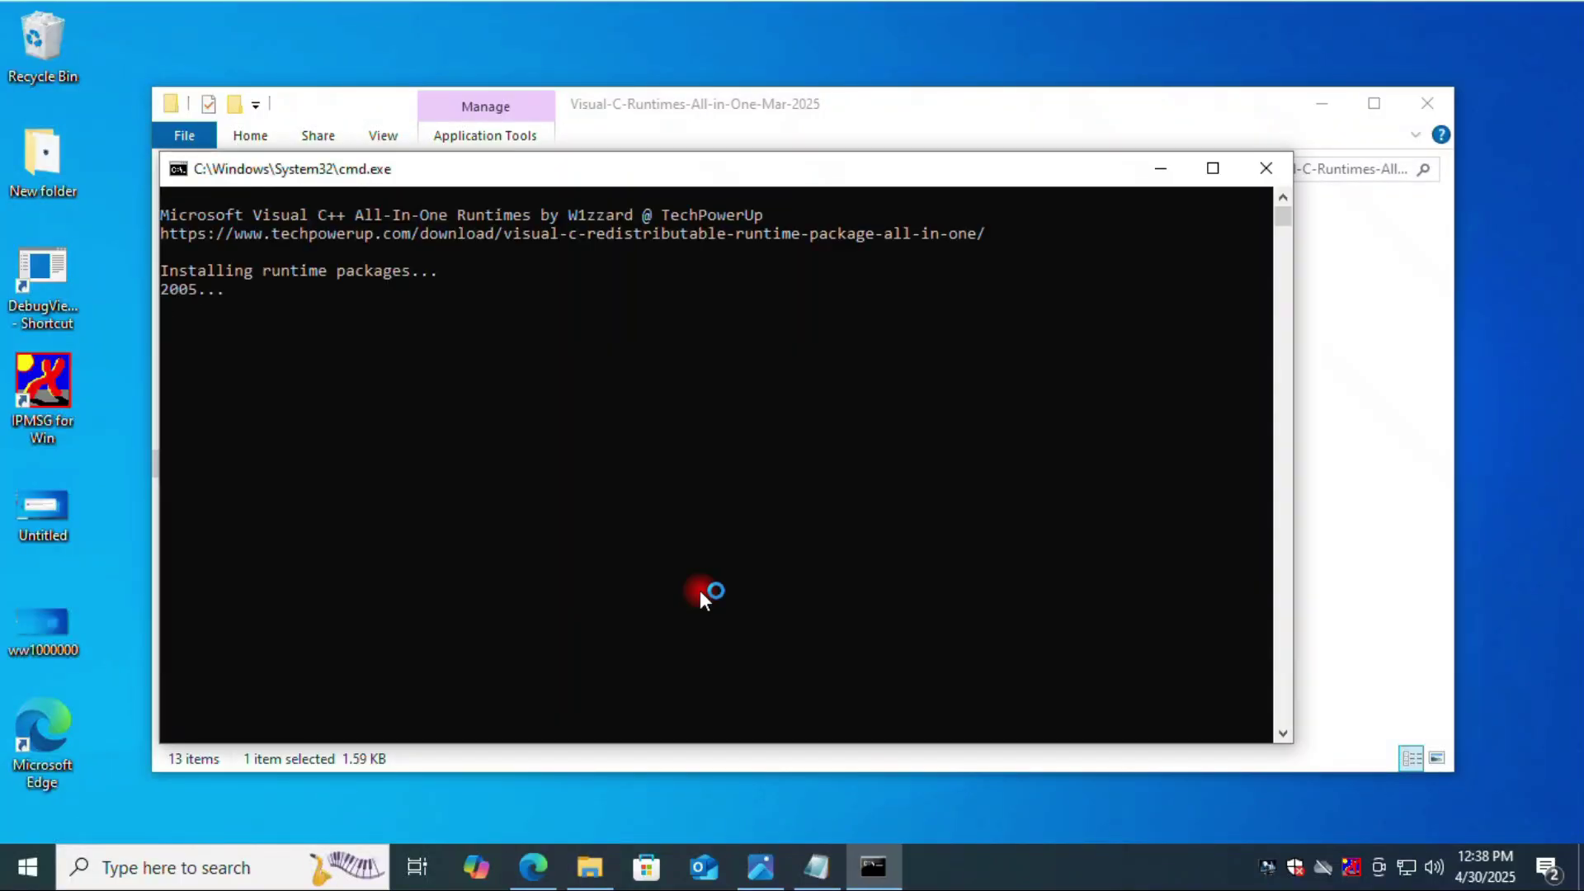
pyautogui.click(1160, 168)
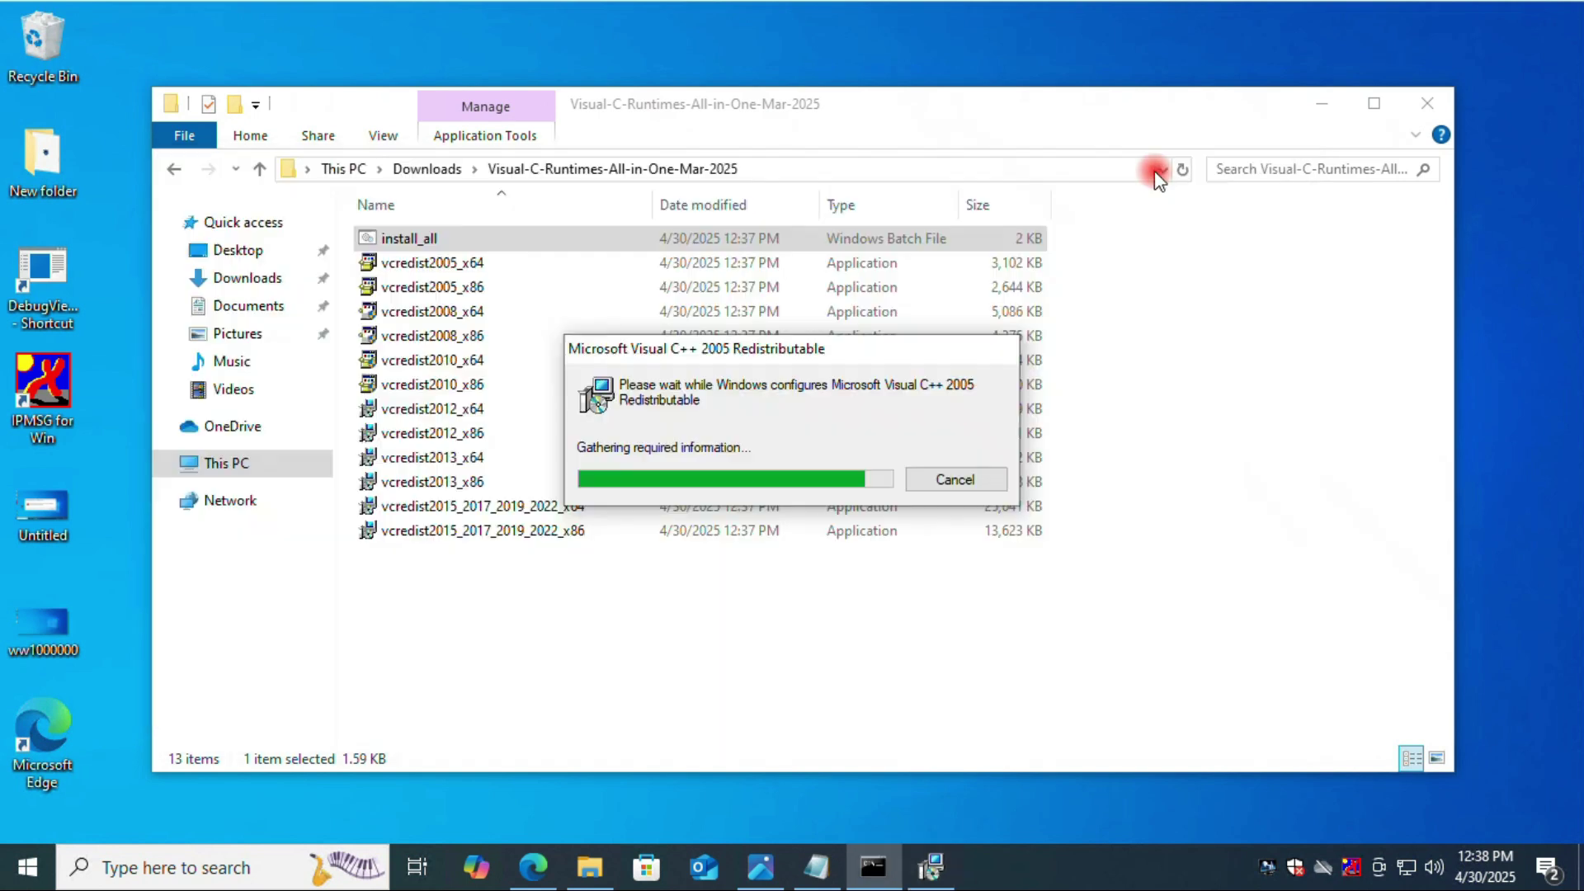
pyautogui.click(1326, 105)
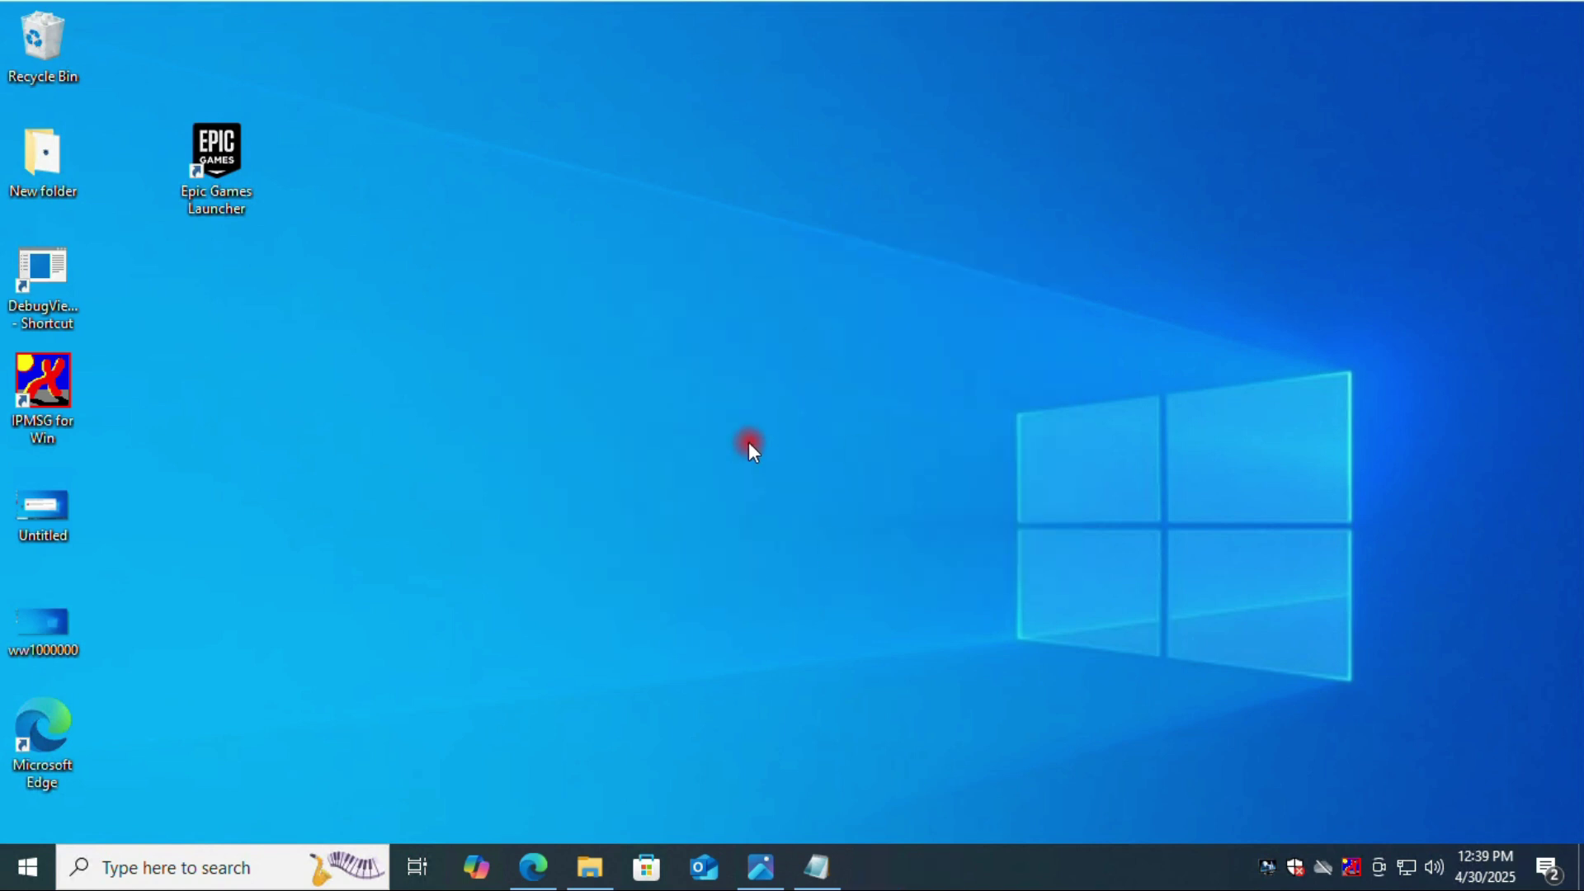
pyautogui.rightClick(1132, 295)
pyautogui.click(1167, 364)
# Open Command Prompt as administrator and run the system file check with sfc /scannow
pyautogui.click(129, 868)
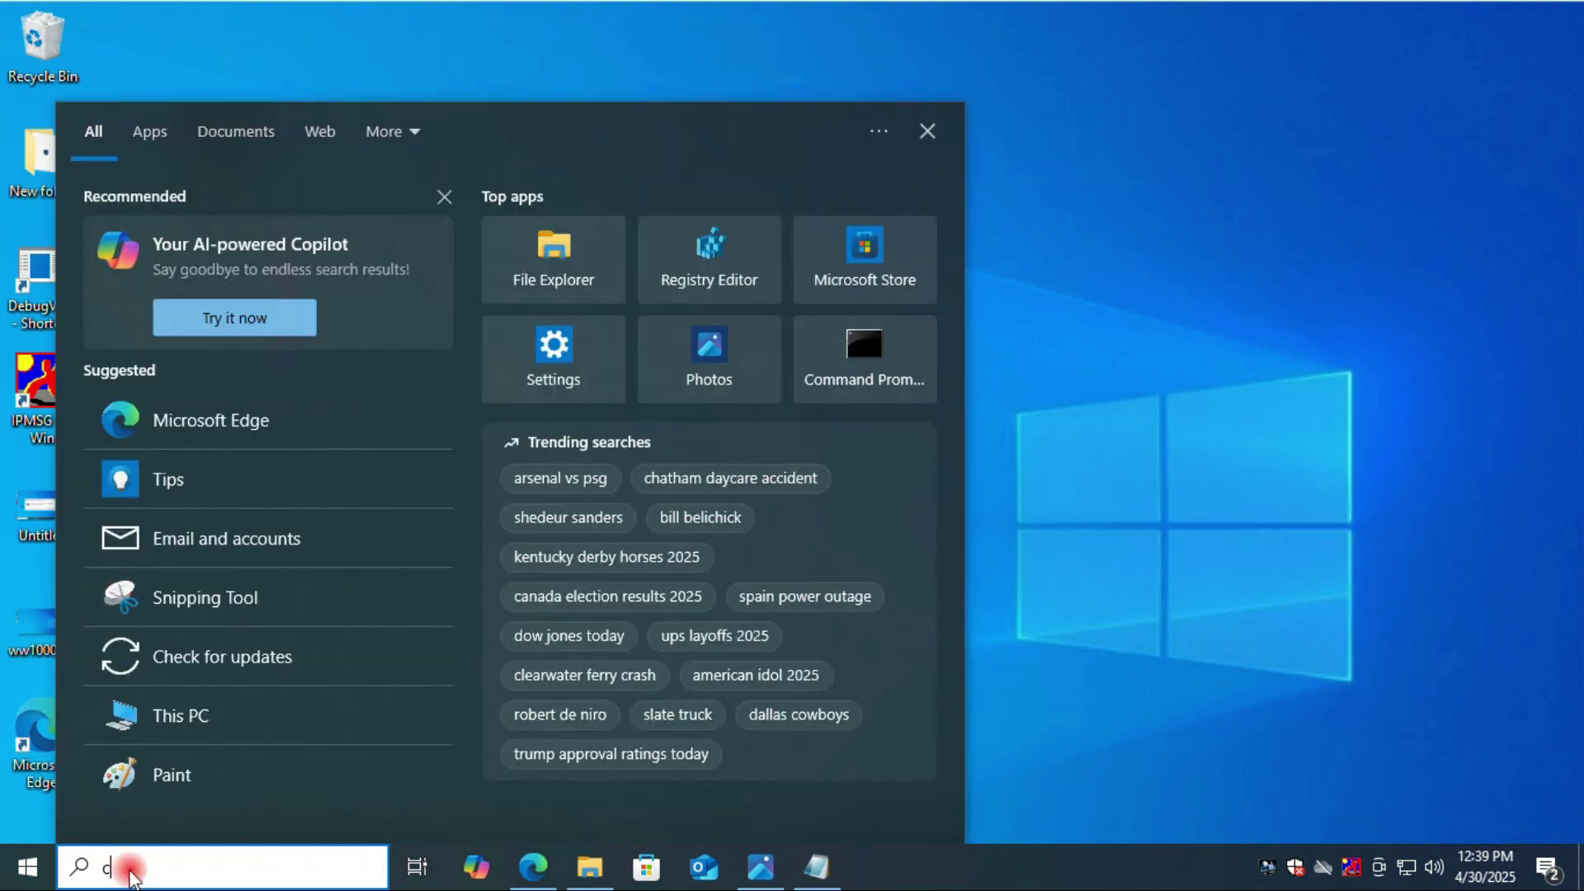
pyautogui.write('cmd')
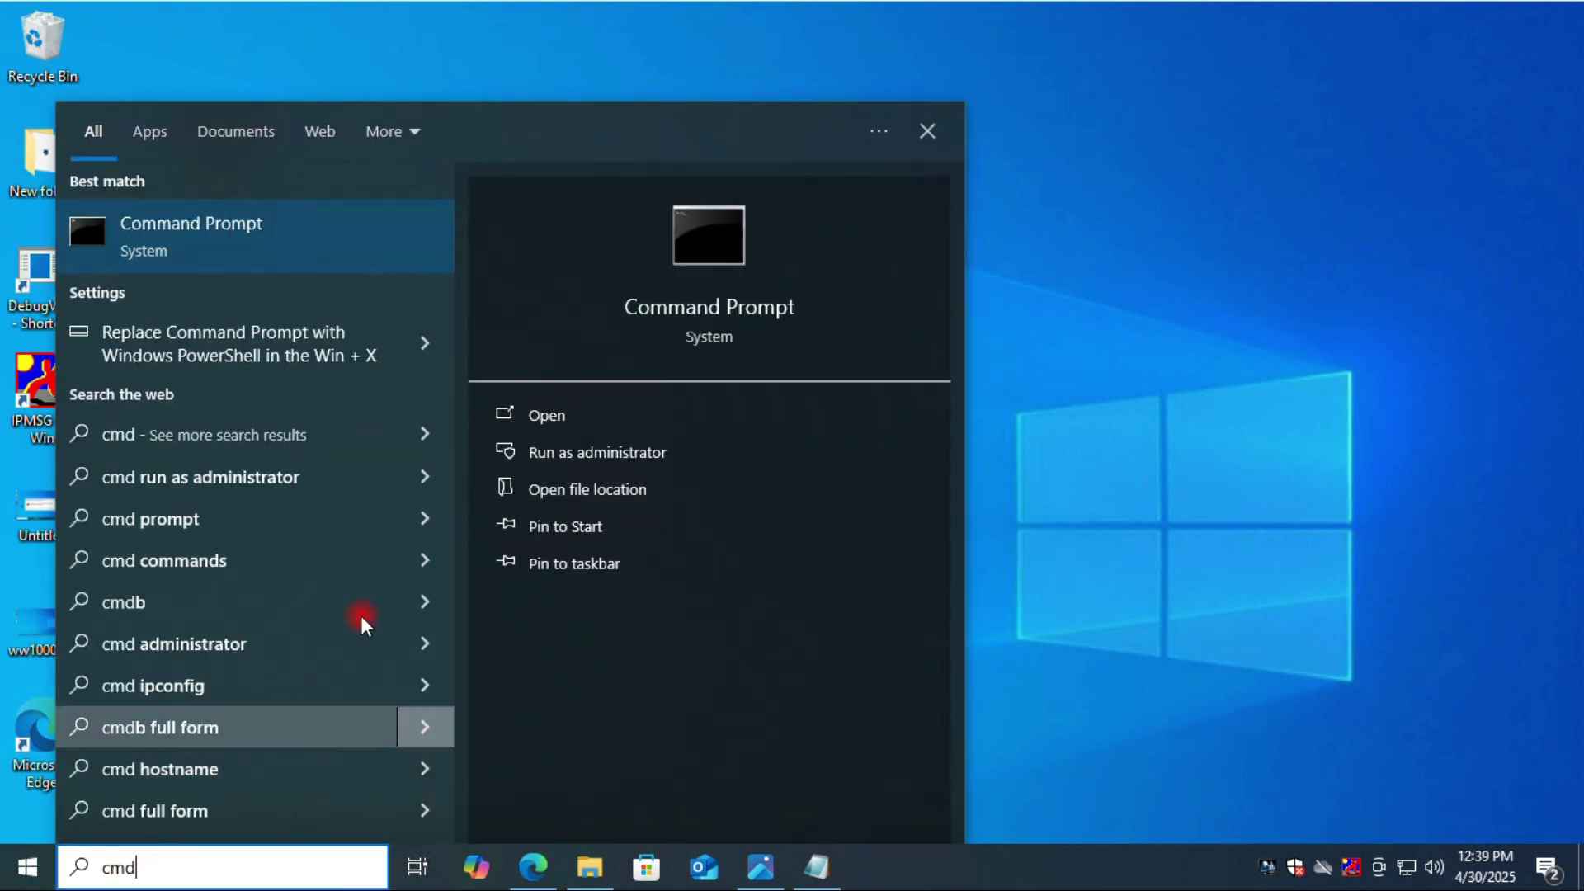
pyautogui.click(661, 462)
pyautogui.click(691, 577)
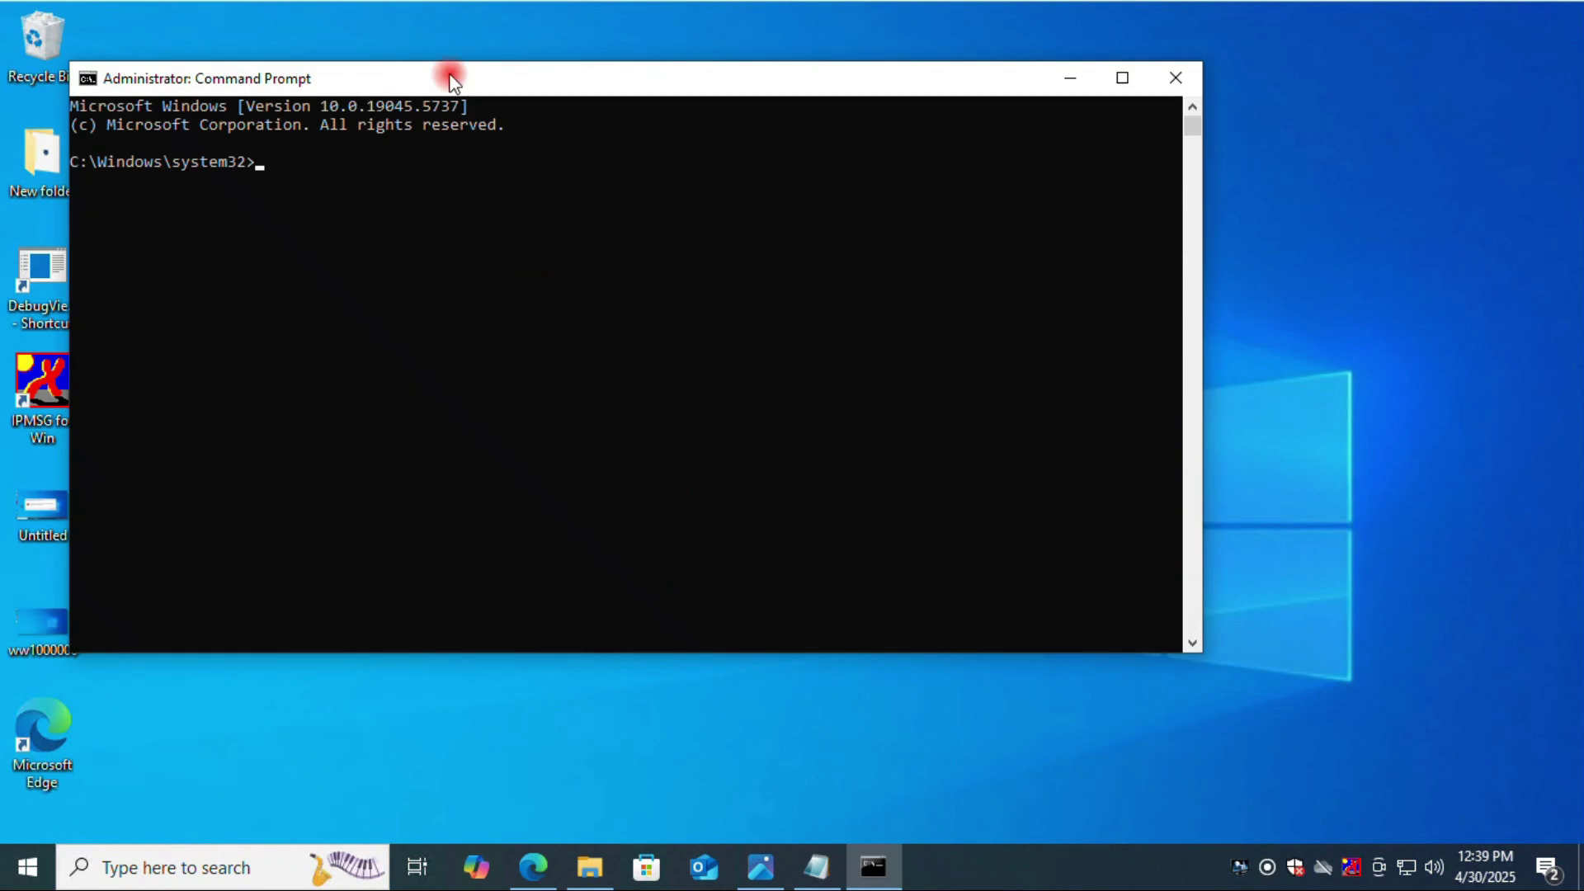
pyautogui.moveTo(453, 80); pyautogui.dragTo(723, 107)
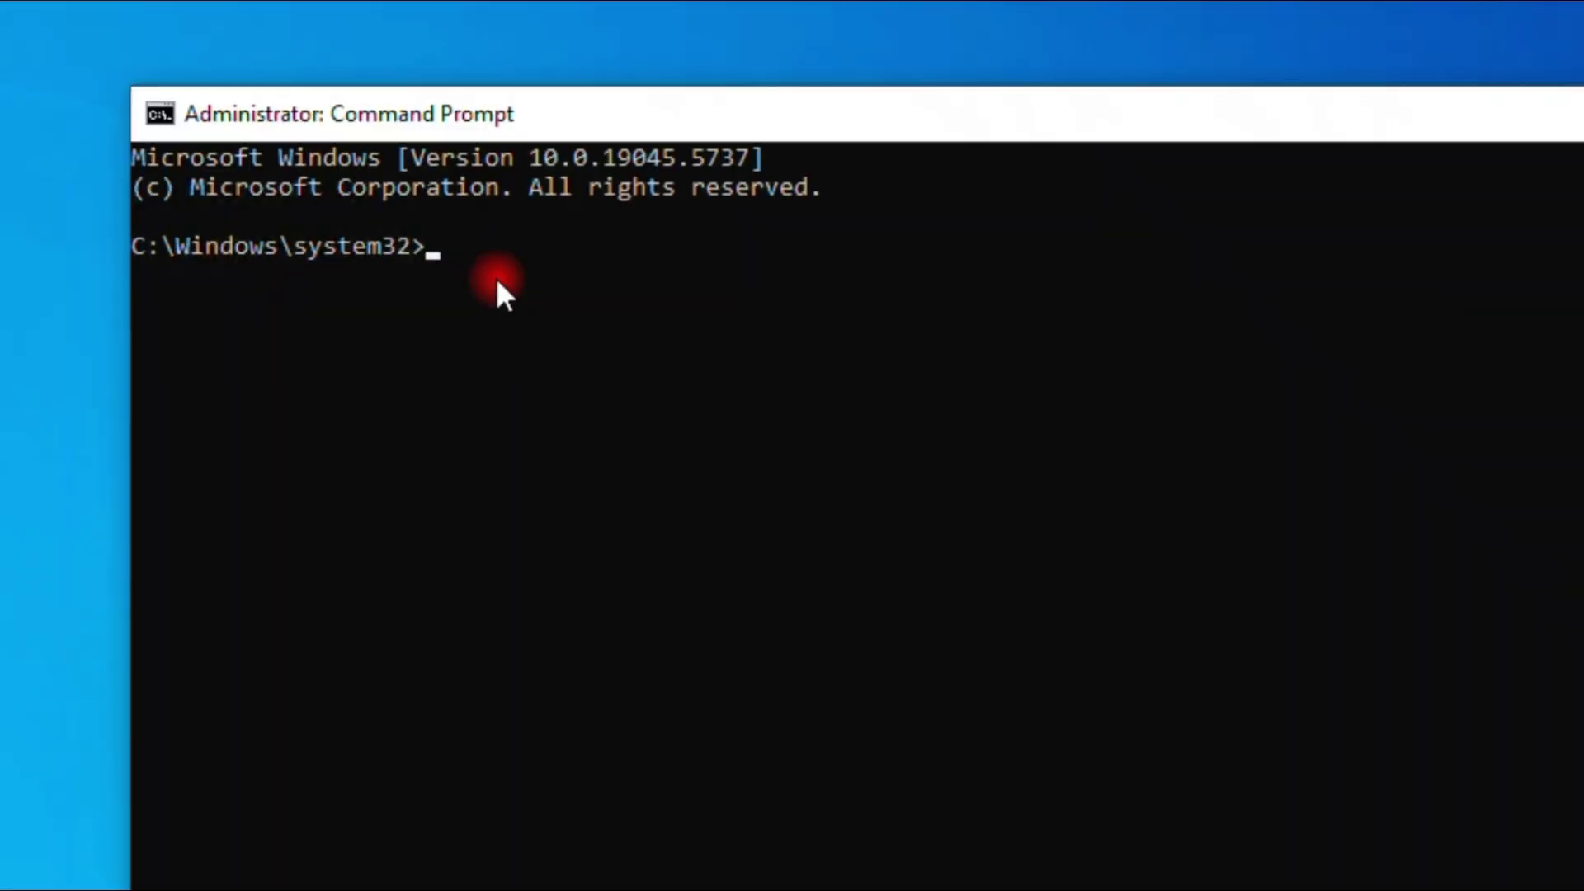
pyautogui.write('sfc /scannow')
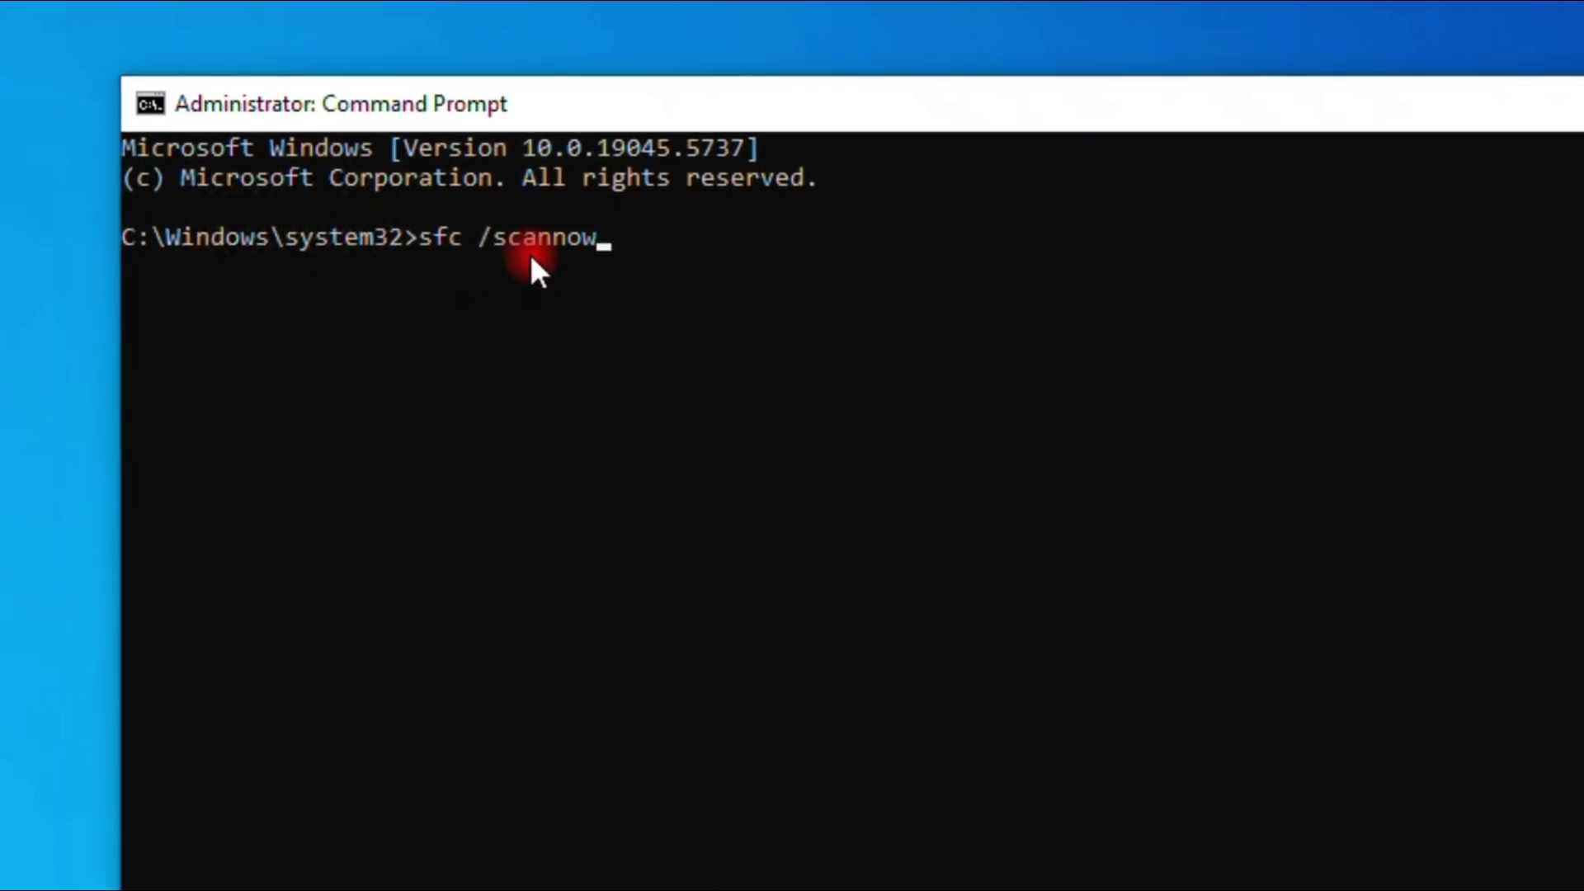
pyautogui.press('Return')
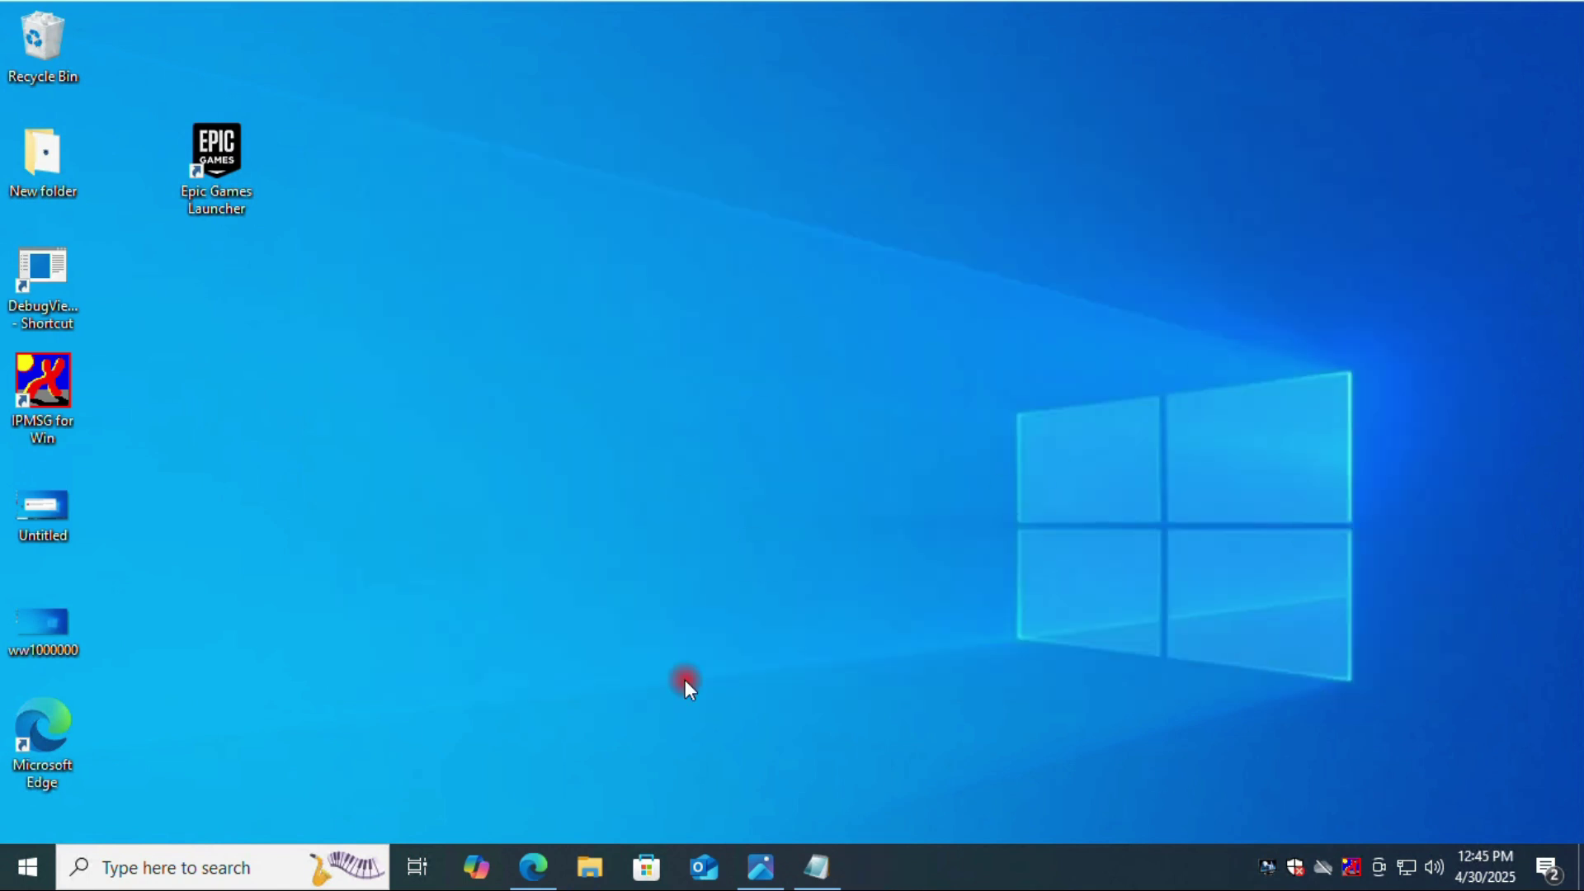
# Open the Windows folder on Local Disk (C:) in File Explorer and maximize the window
pyautogui.click(588, 868)
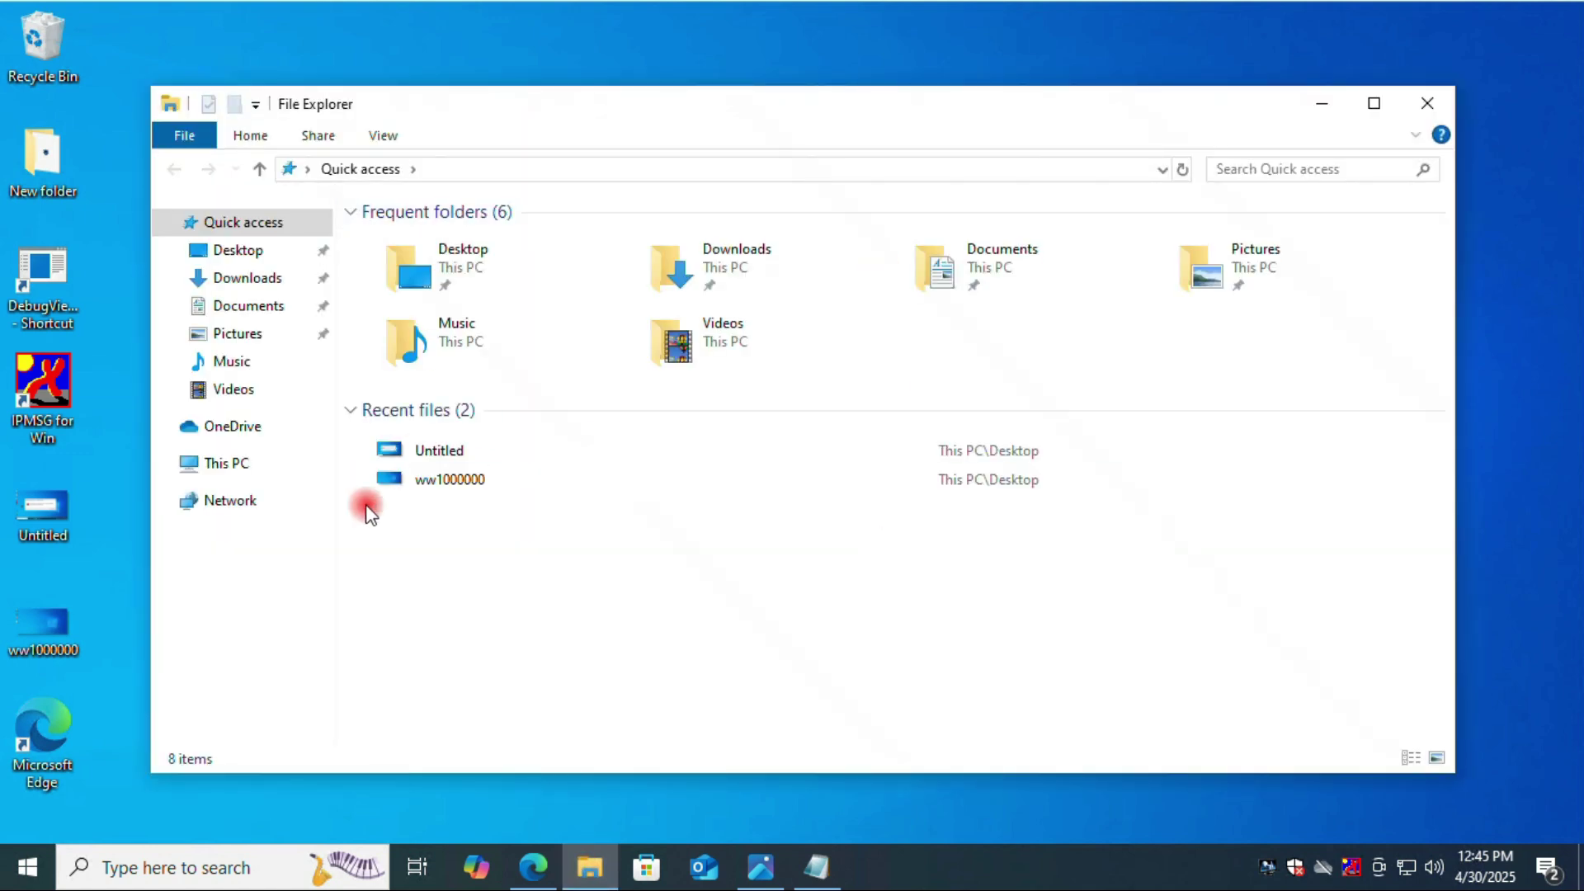
pyautogui.click(246, 462)
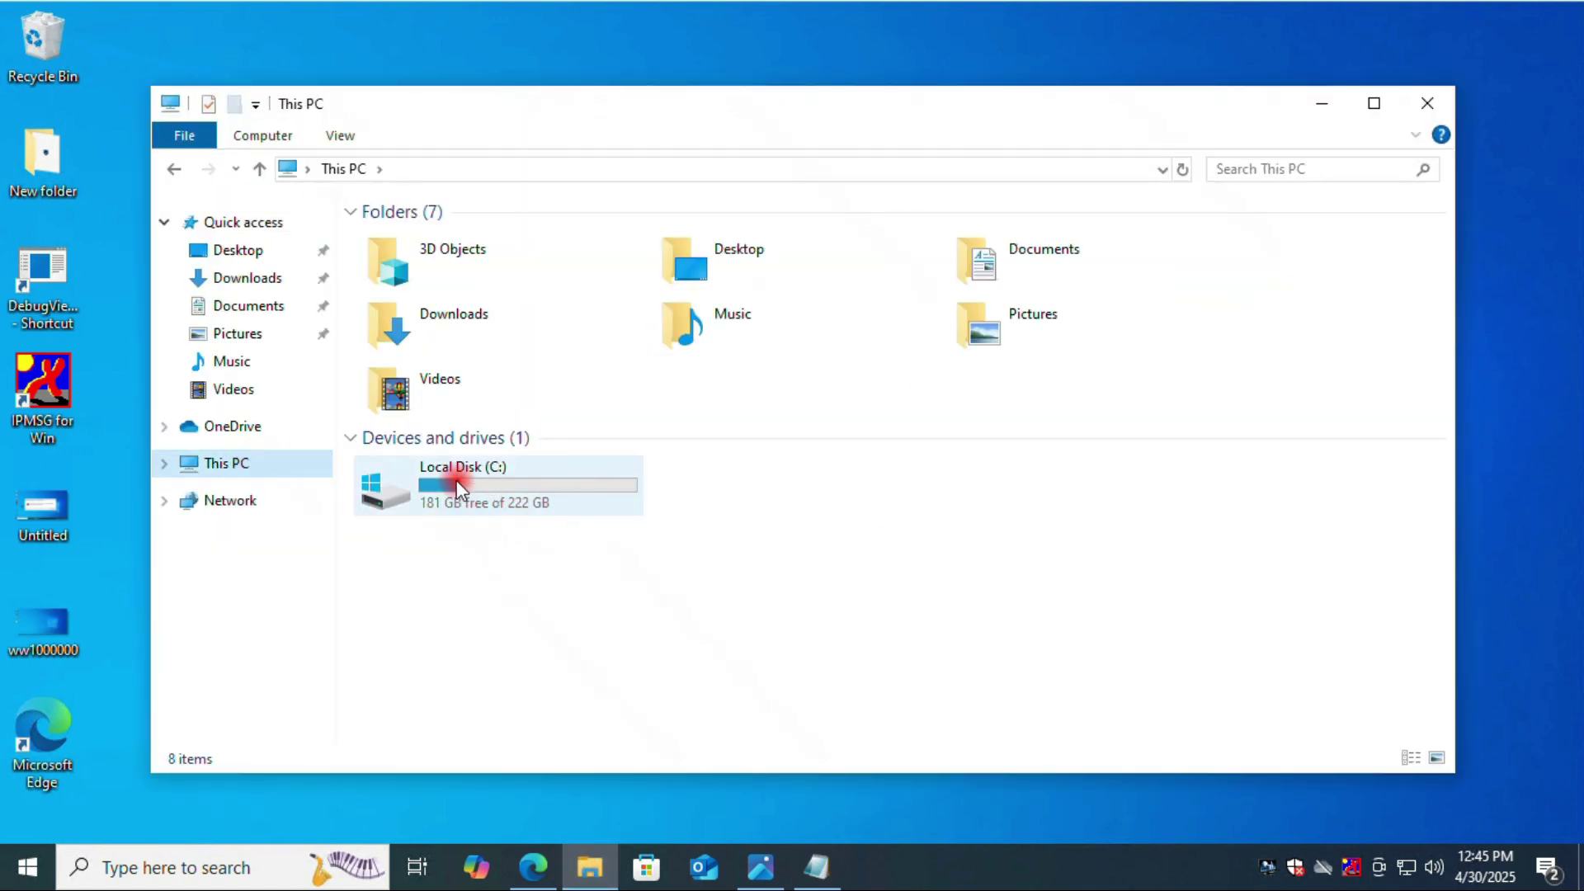
pyautogui.doubleClick(485, 495)
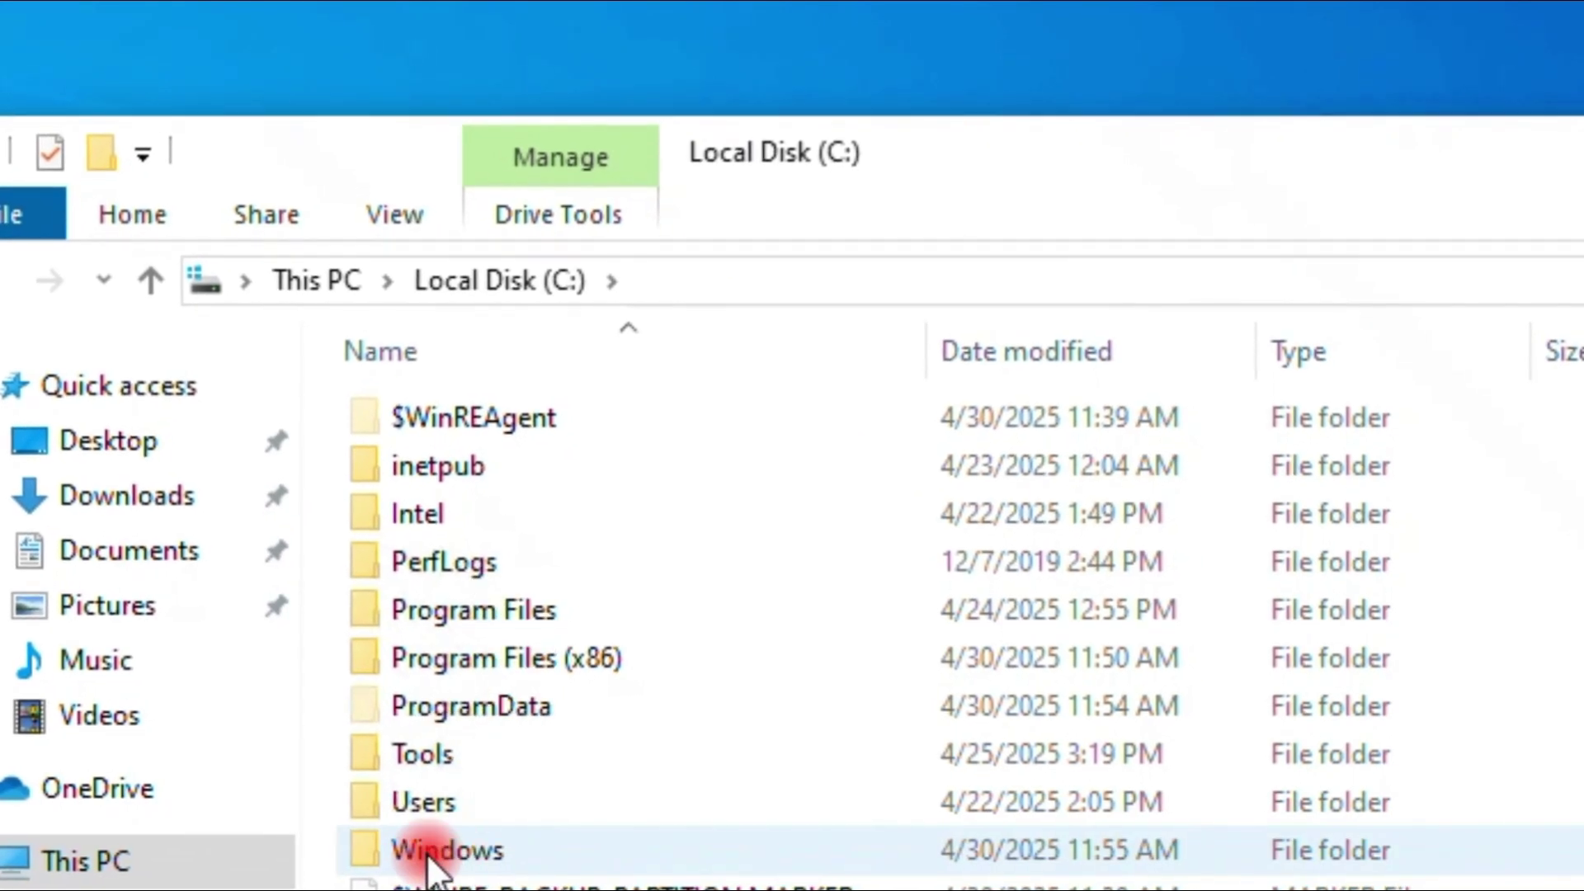
pyautogui.doubleClick(492, 854)
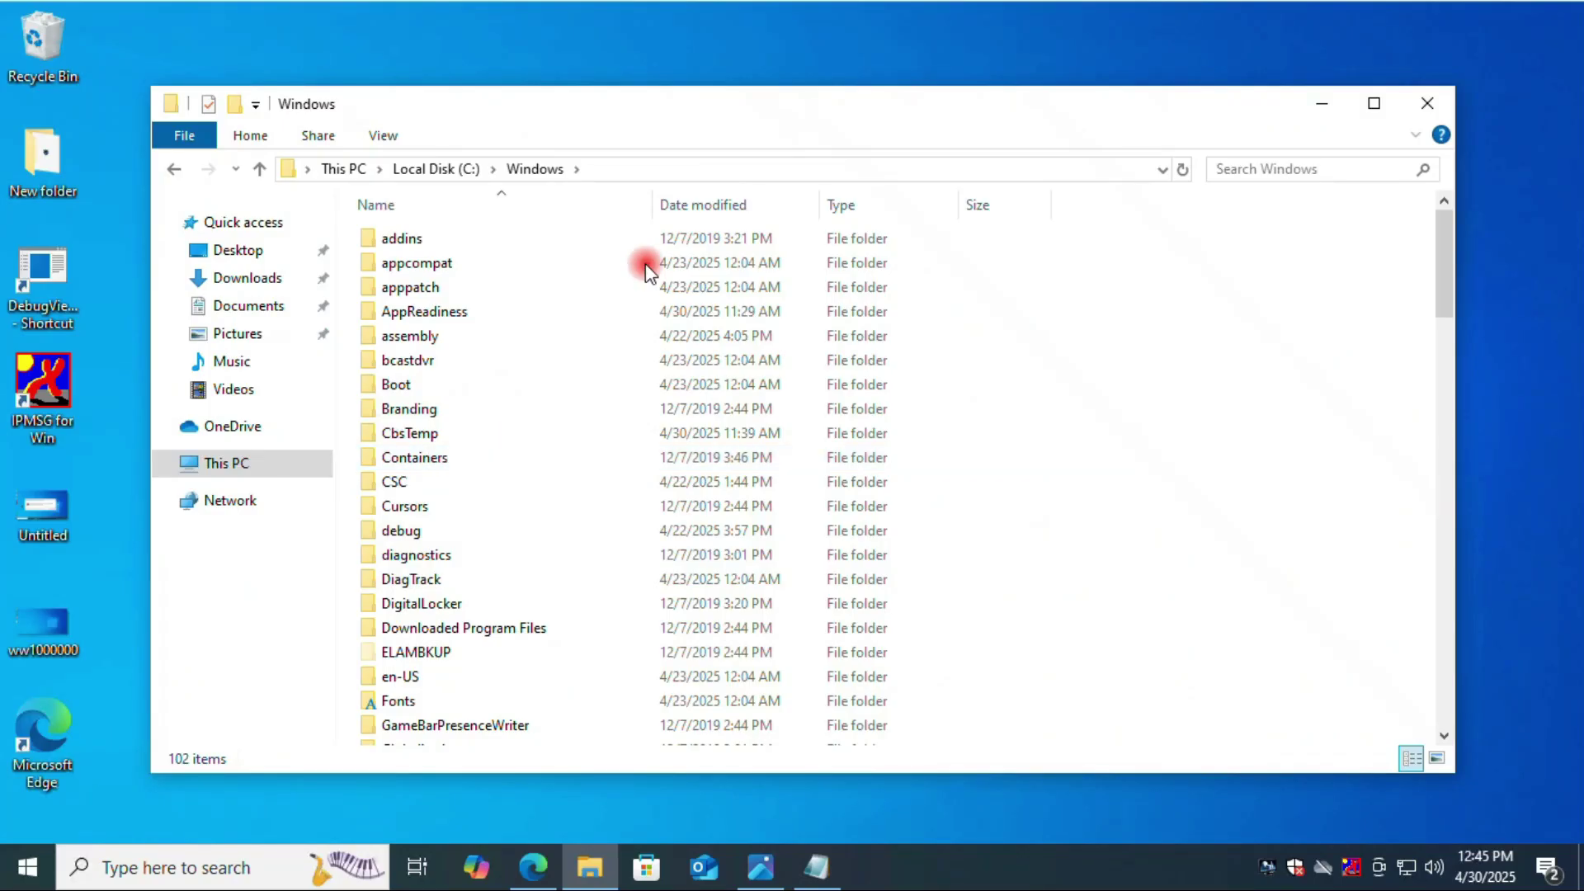
pyautogui.doubleClick(868, 116)
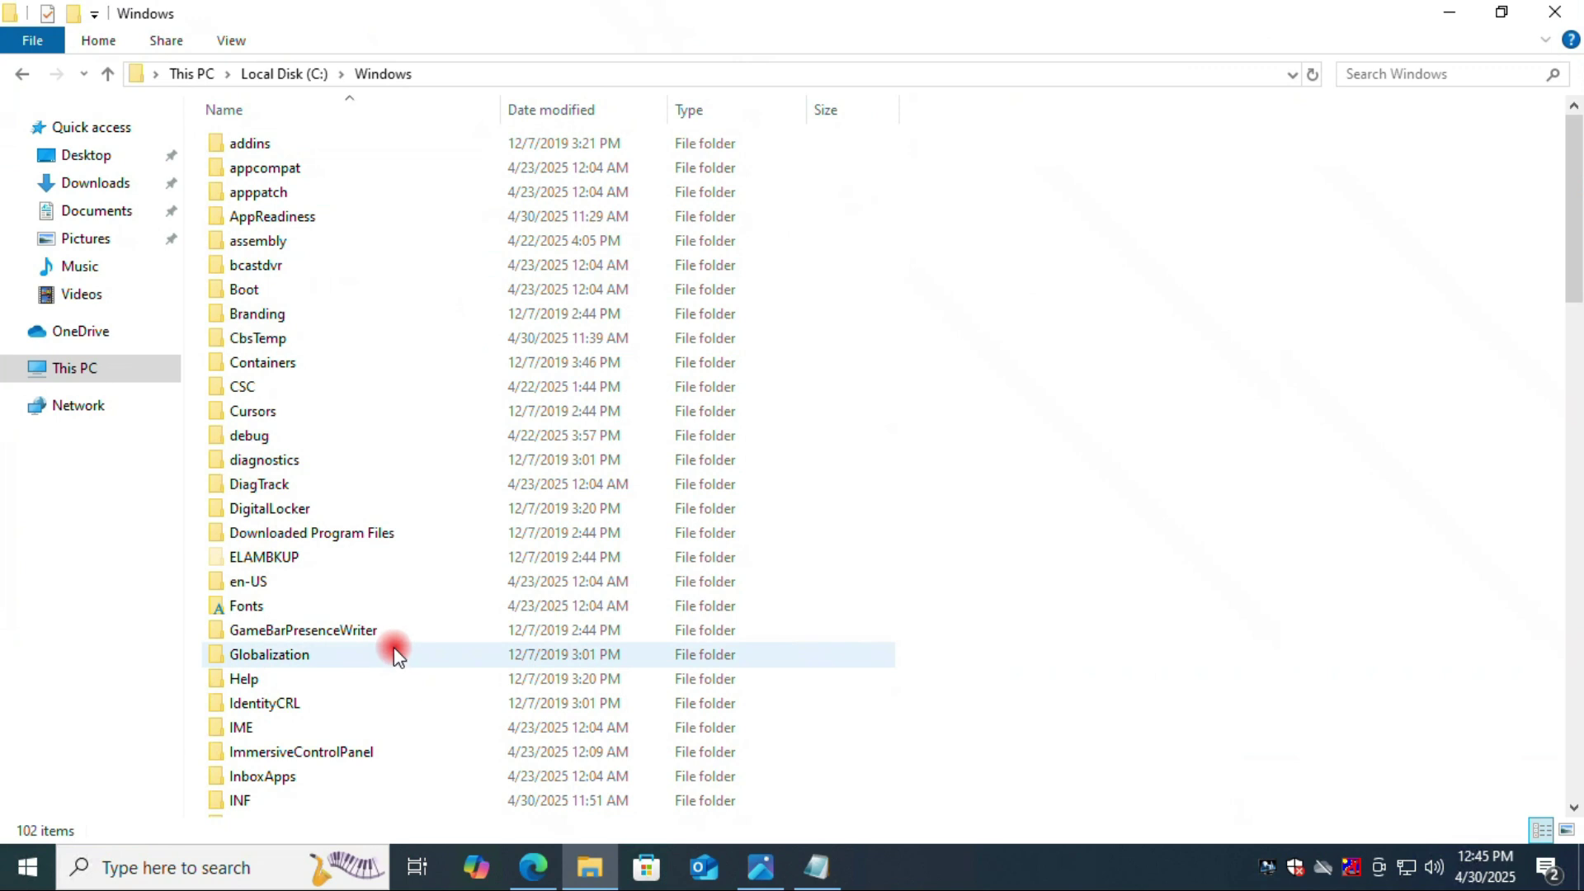
# Locate the System32 and SysWOW64 folders inside the Windows folder, leaving SysWOW64 selected
pyautogui.click(376, 631)
pyautogui.write('sys')
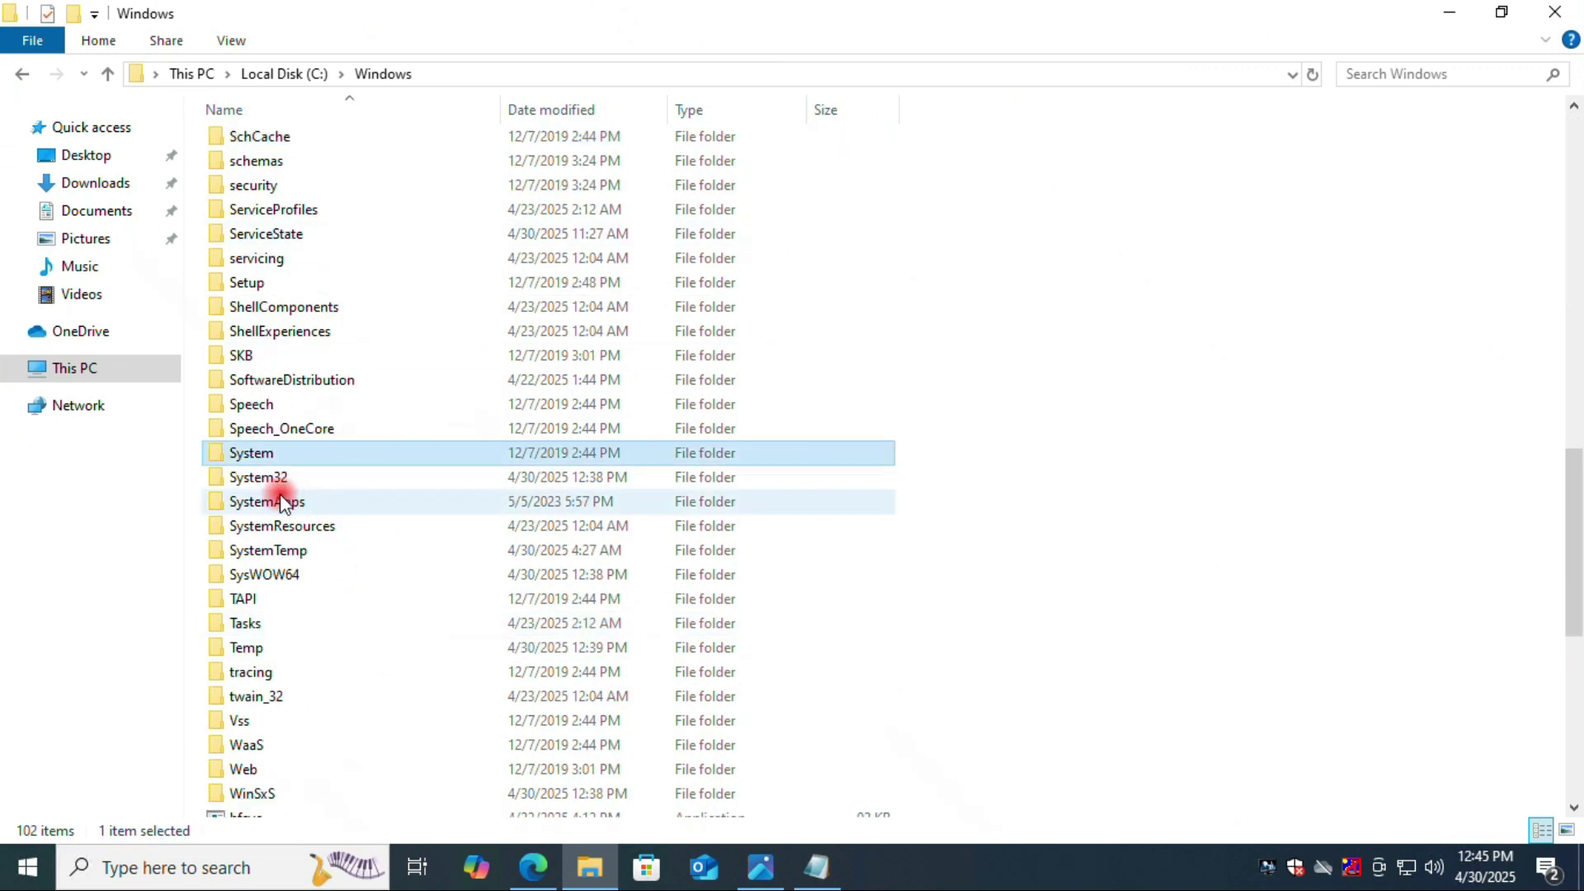
pyautogui.click(301, 477)
pyautogui.click(314, 574)
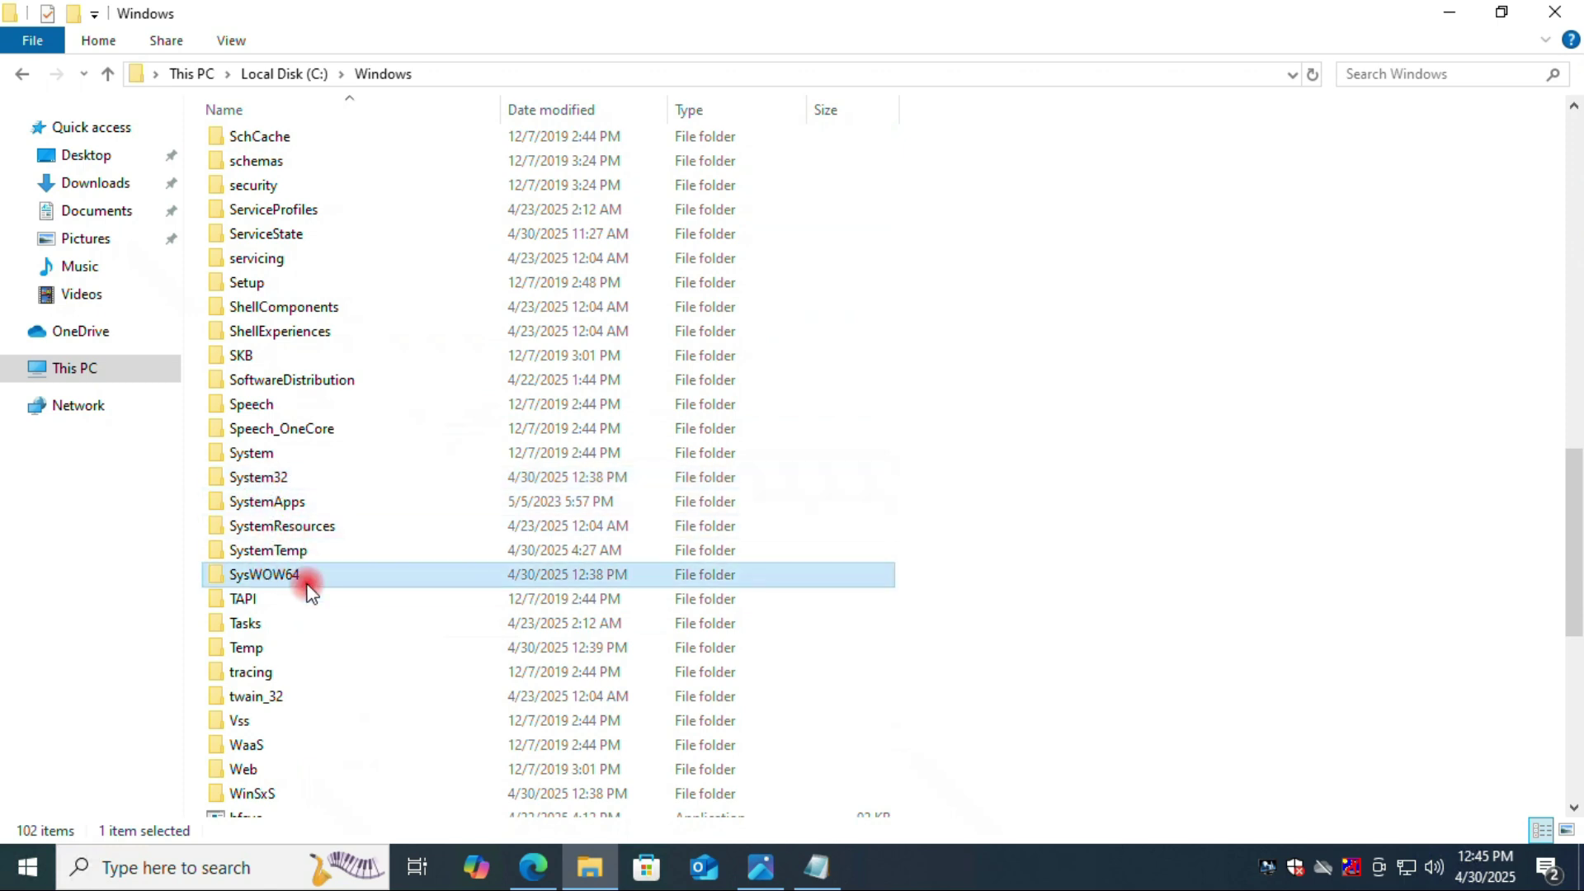
# Open the SysWOW64 folder and select the files xinput1_3.dll through XInput9_1_0.dll
pyautogui.doubleClick(290, 580)
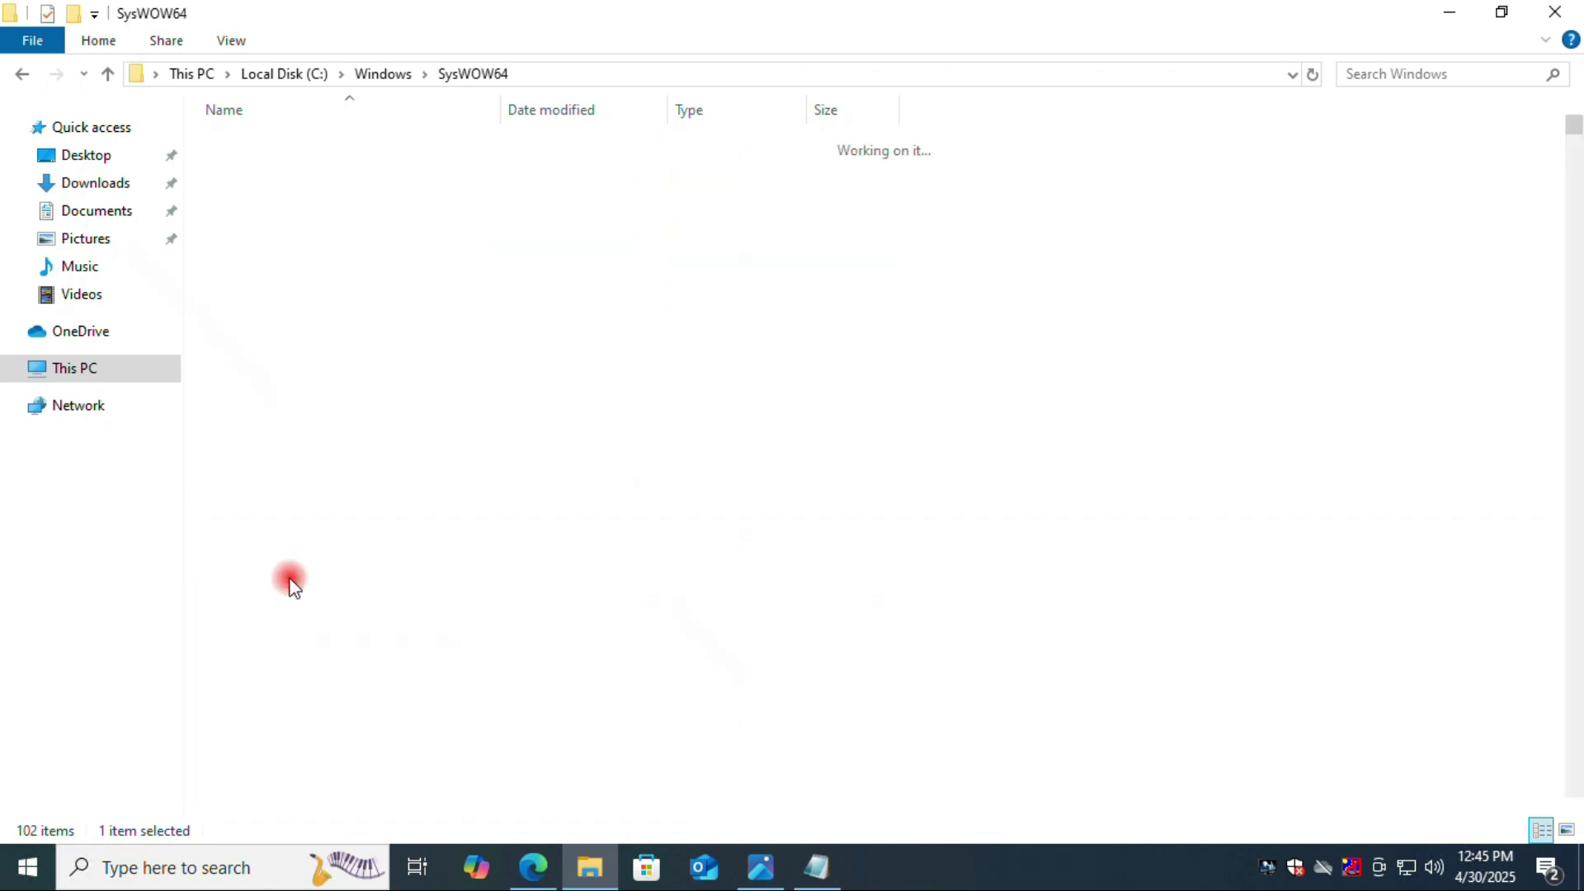
pyautogui.click(361, 562)
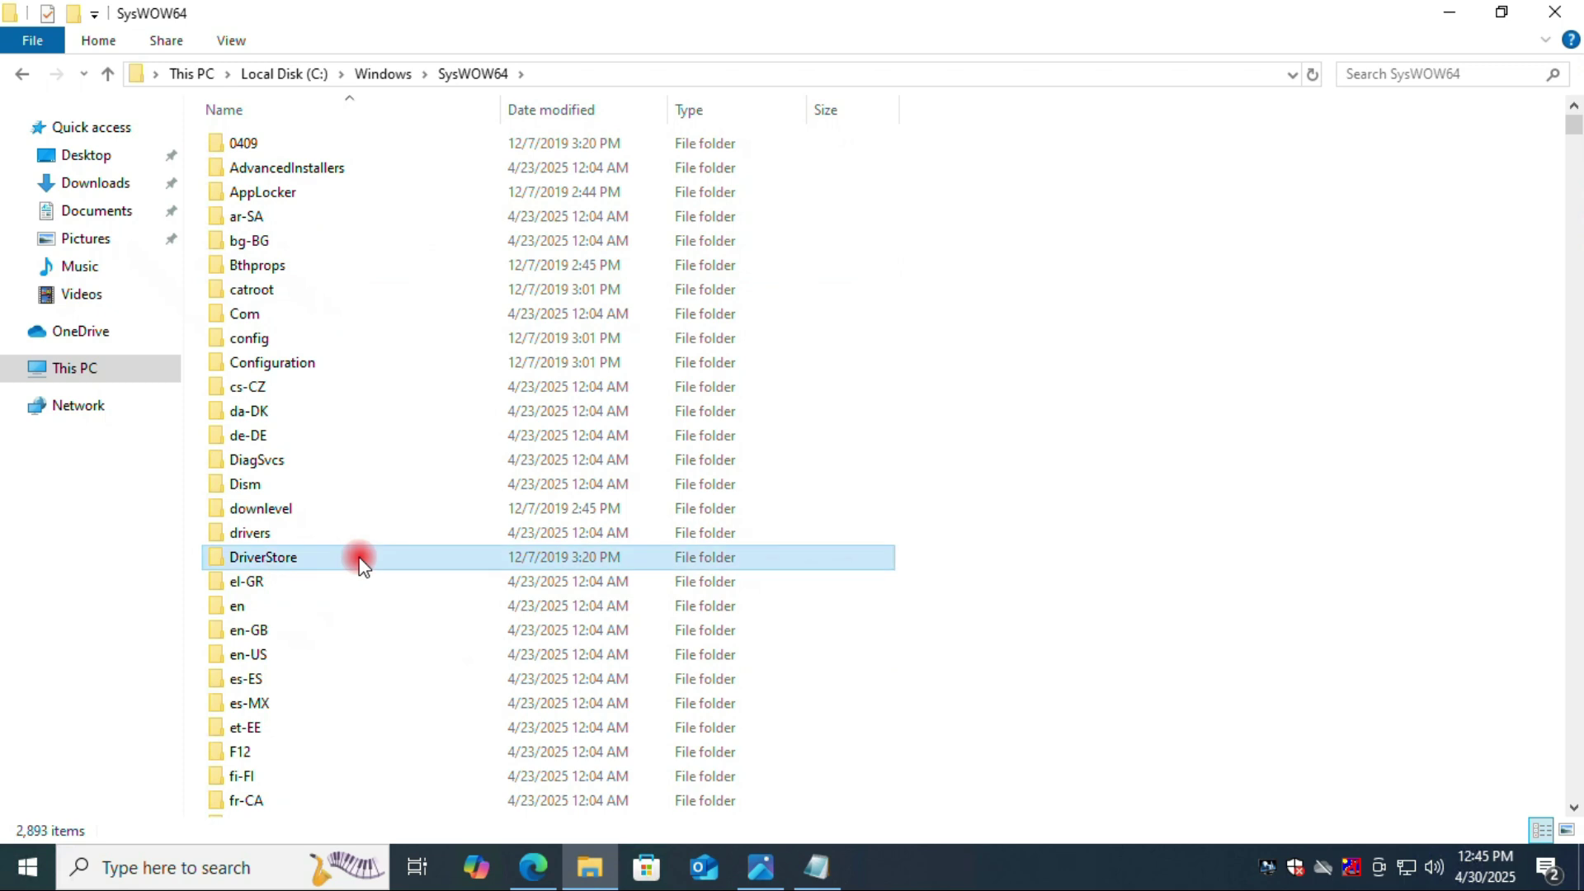
pyautogui.press('x')
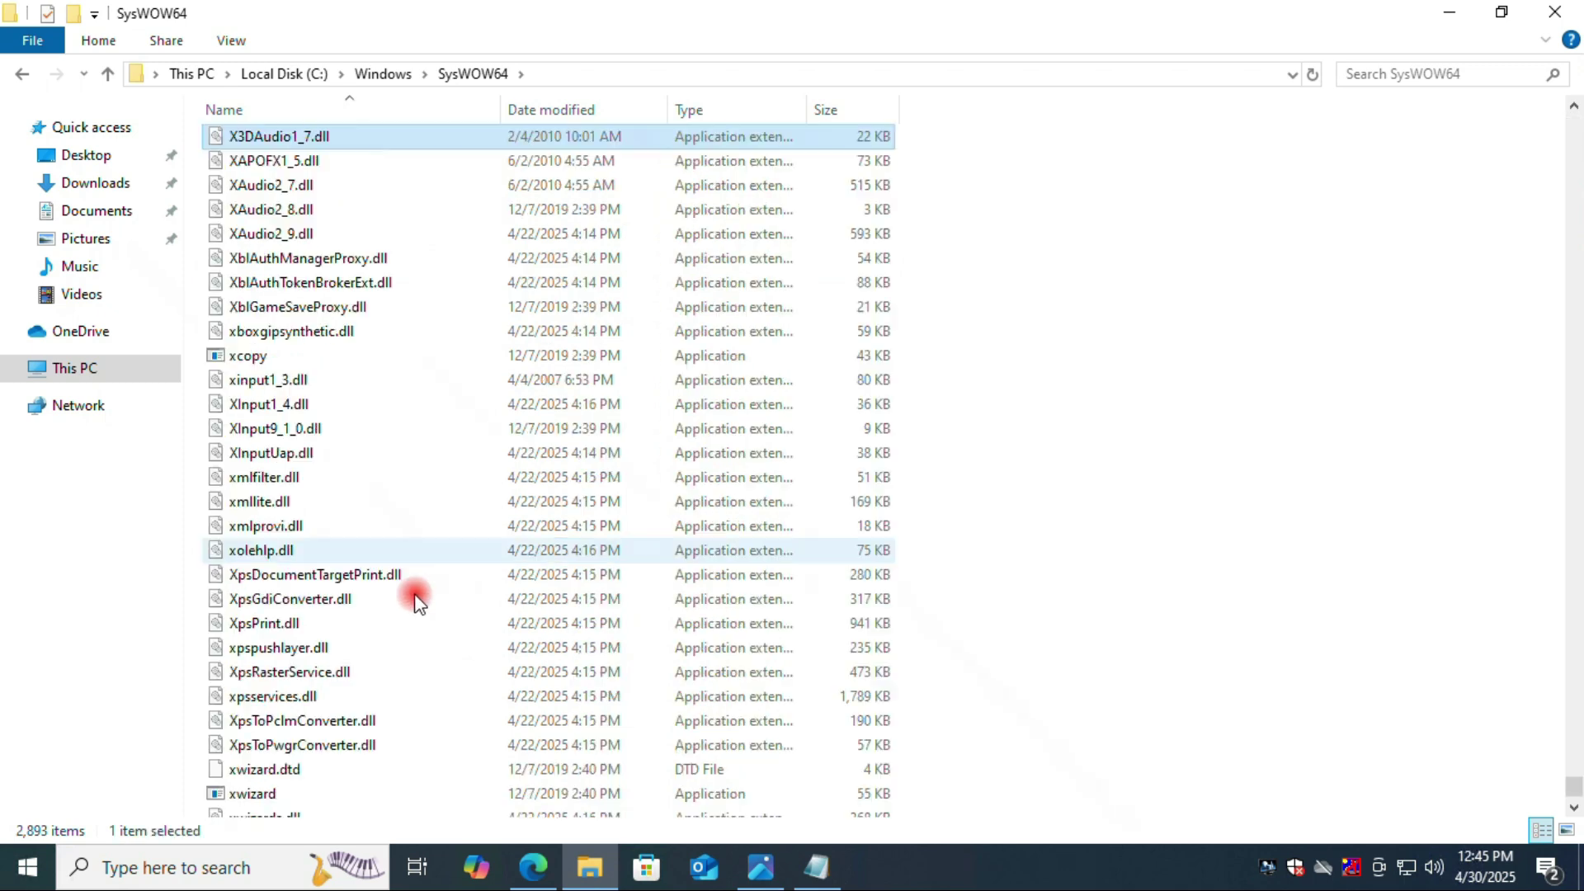
pyautogui.scroll(-1, 495, 608)
pyautogui.scroll(2, 494, 605)
pyautogui.scroll(1, 493, 605)
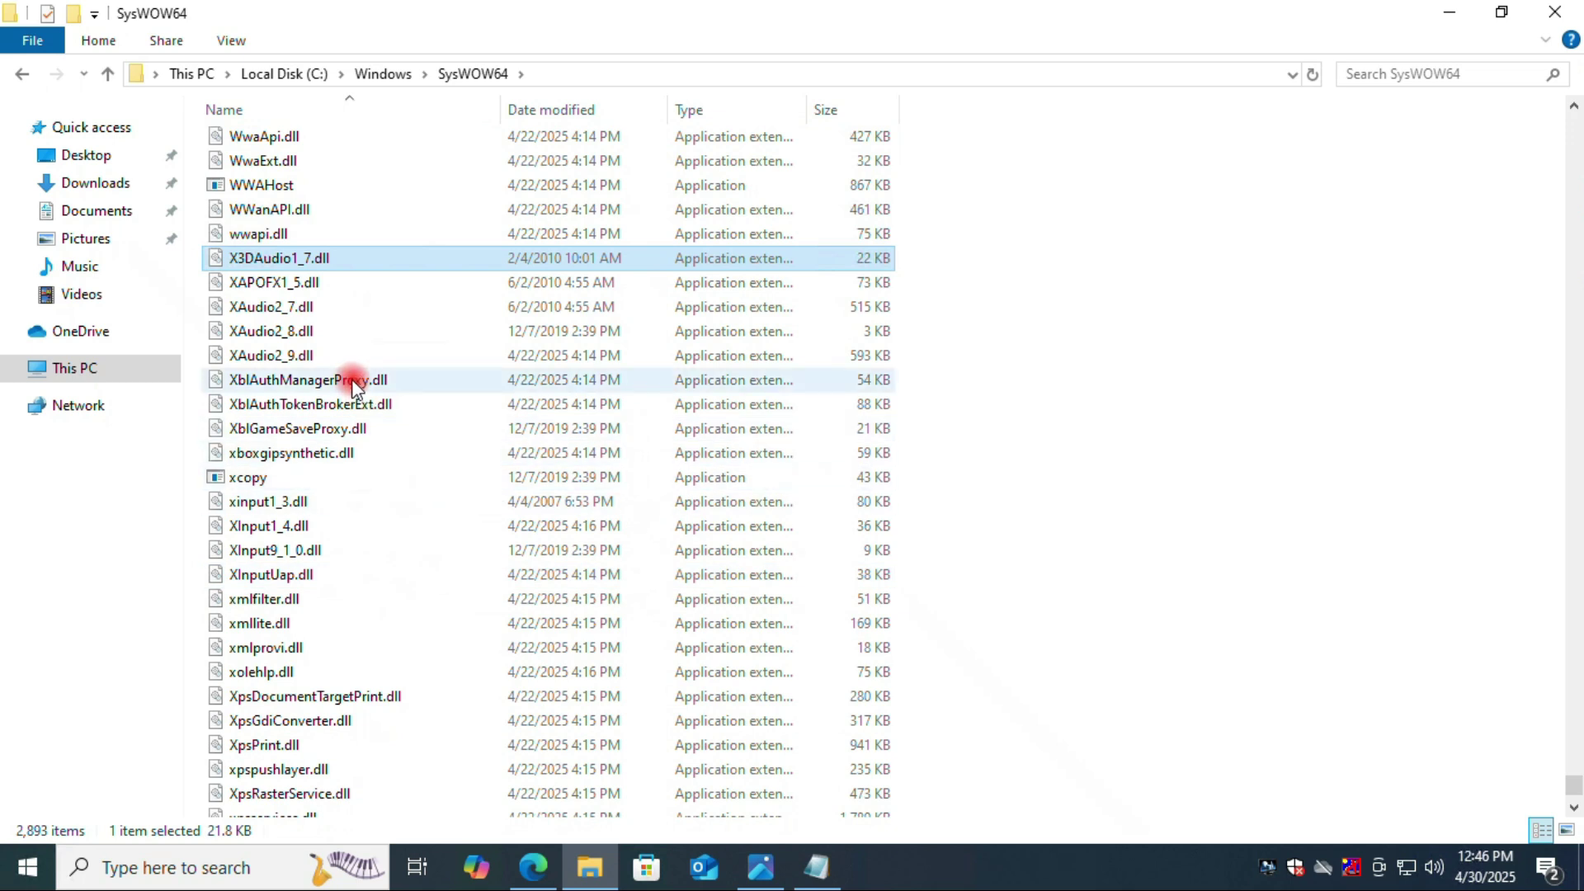
pyautogui.scroll(2, 360, 433)
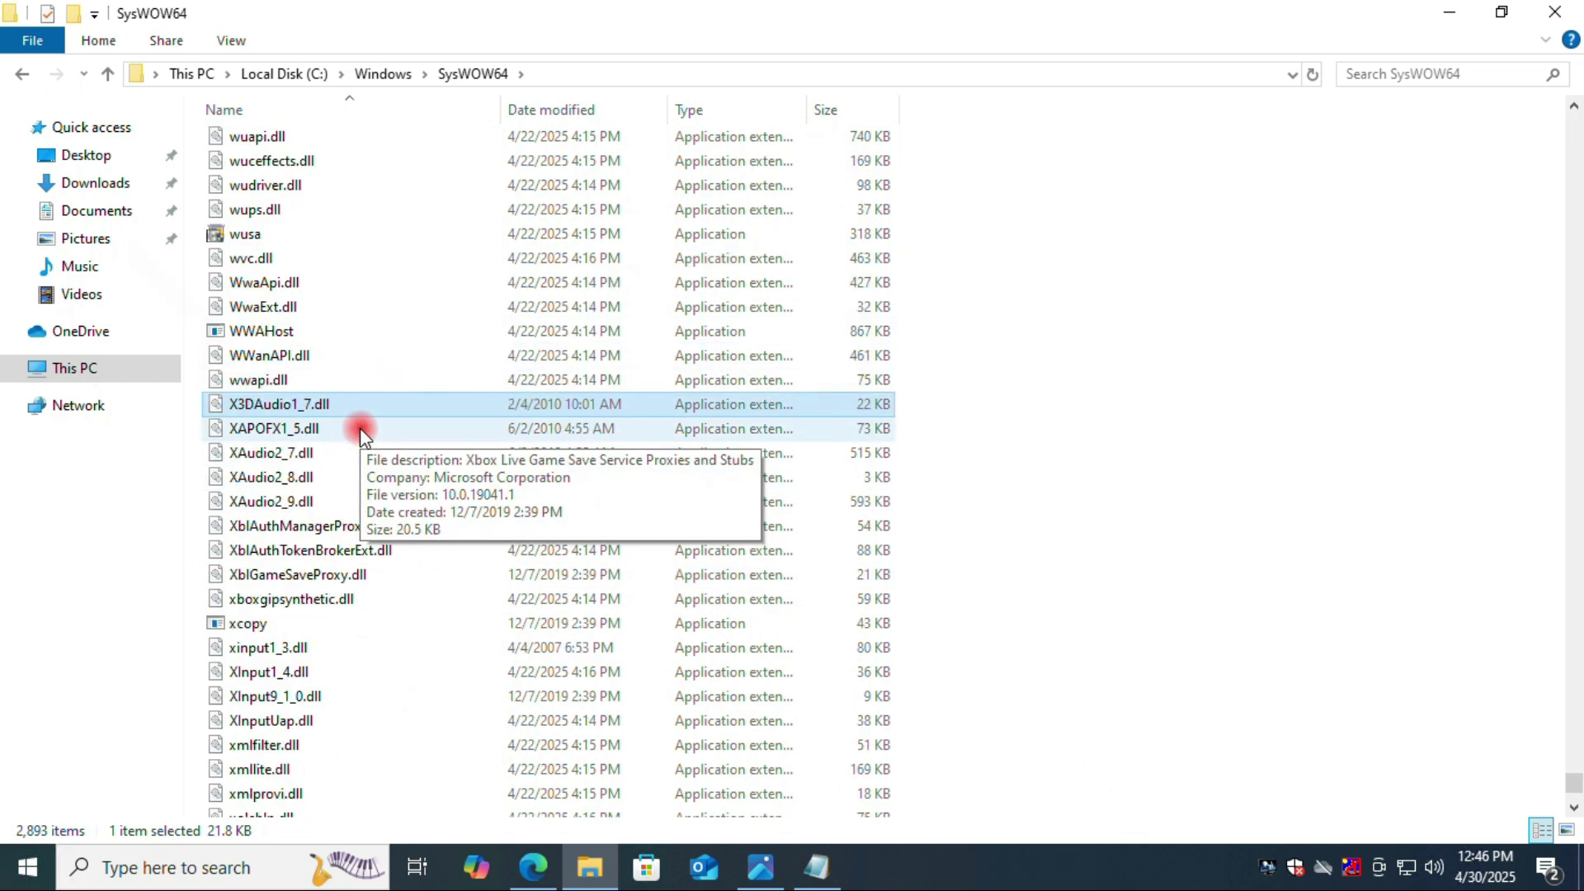
pyautogui.scroll(-2, 360, 433)
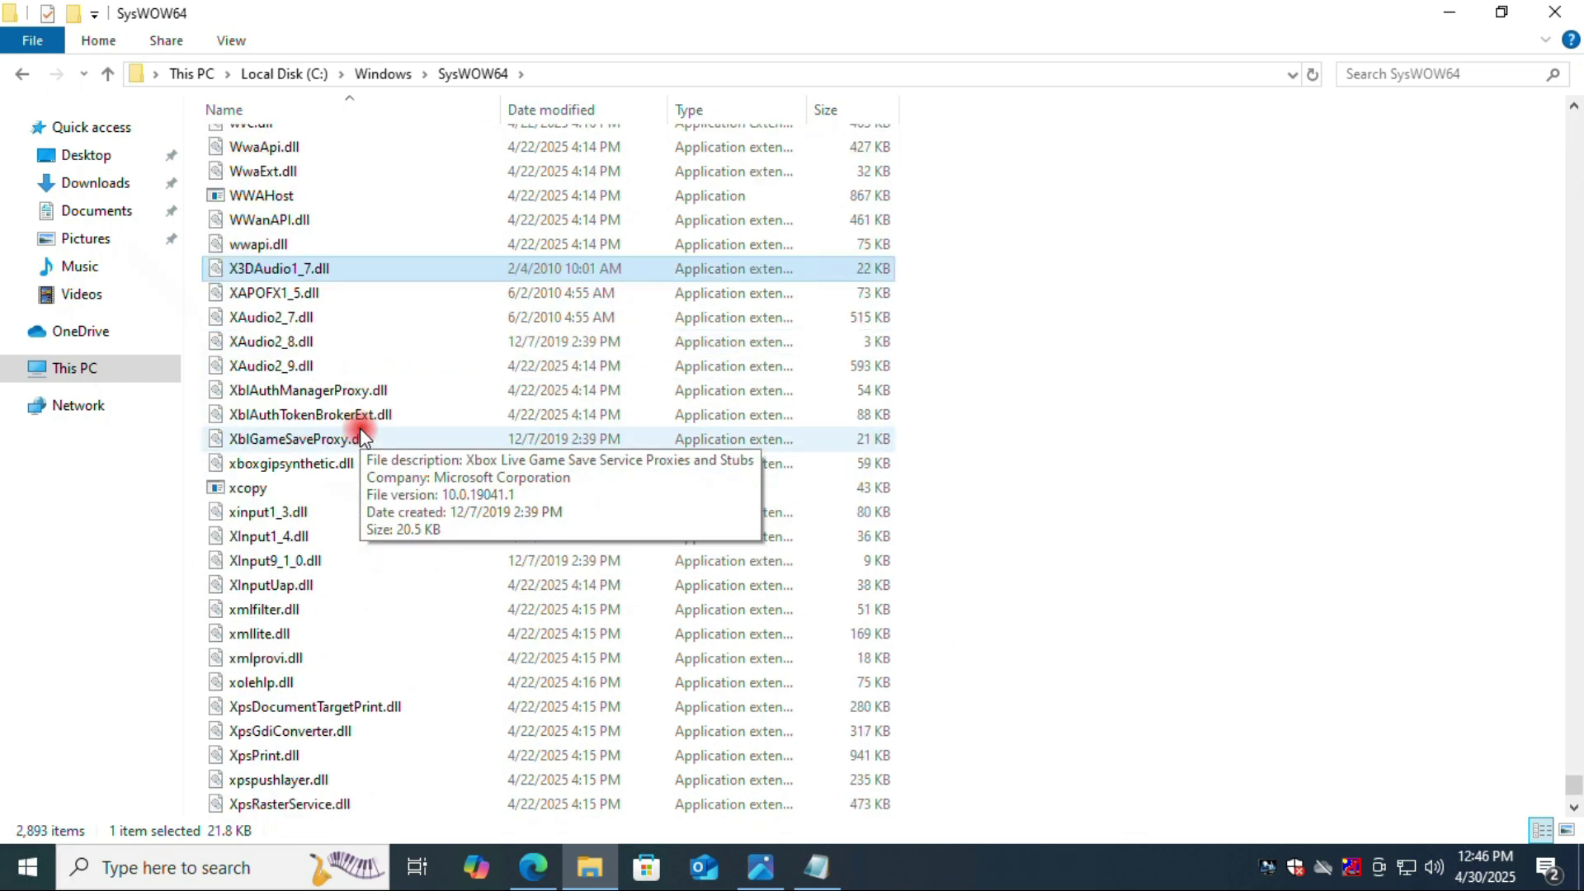
pyautogui.click(277, 512)
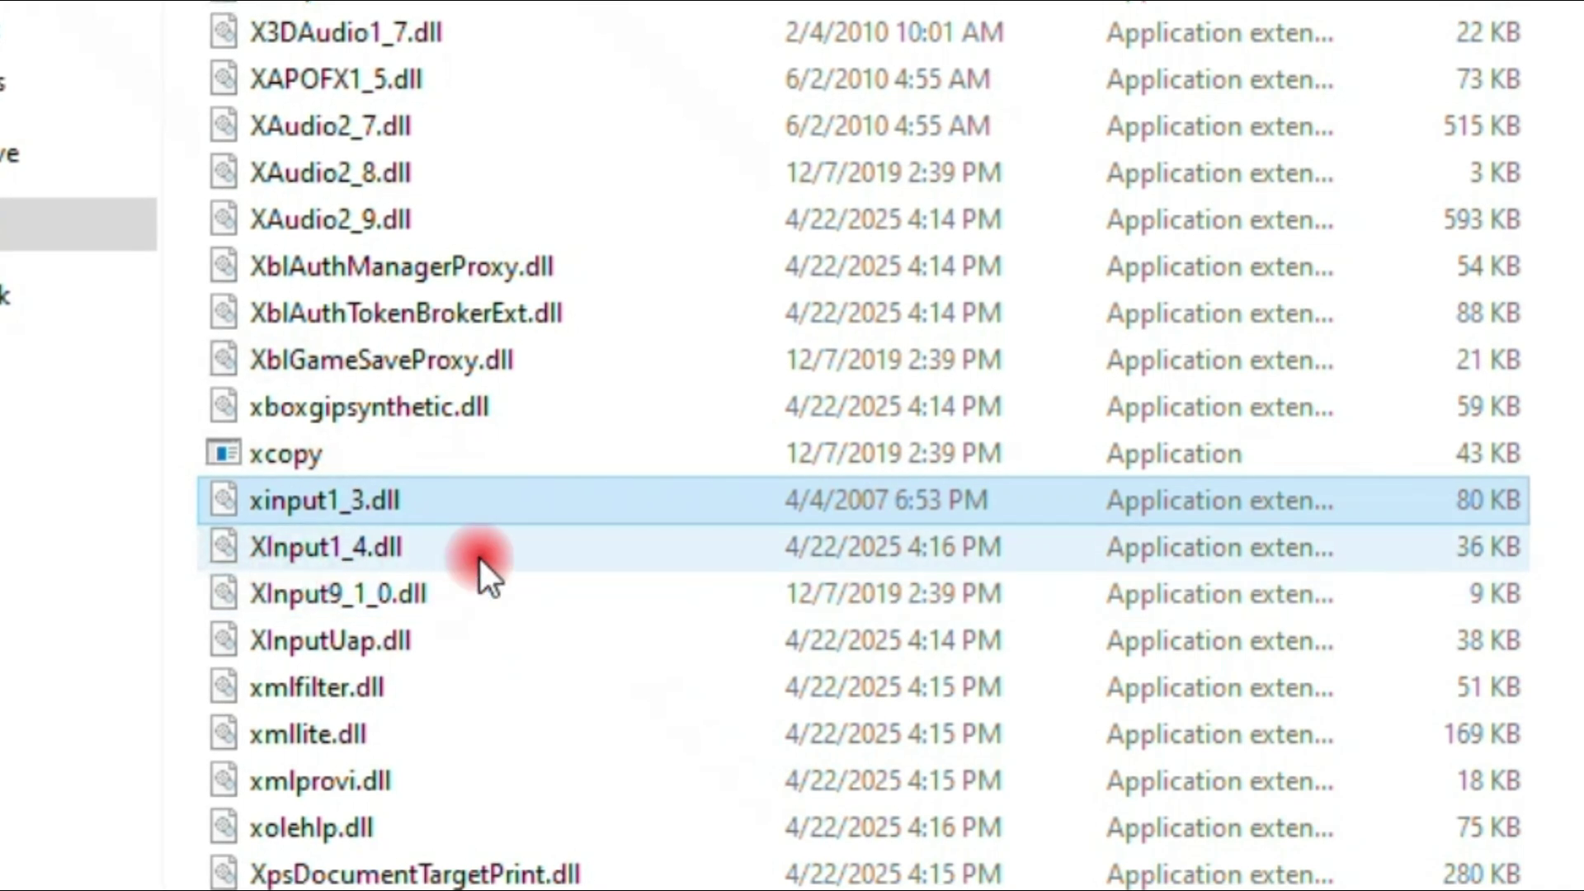
pyautogui.keyDown('shift'); pyautogui.click(325, 592); pyautogui.keyUp('shift')
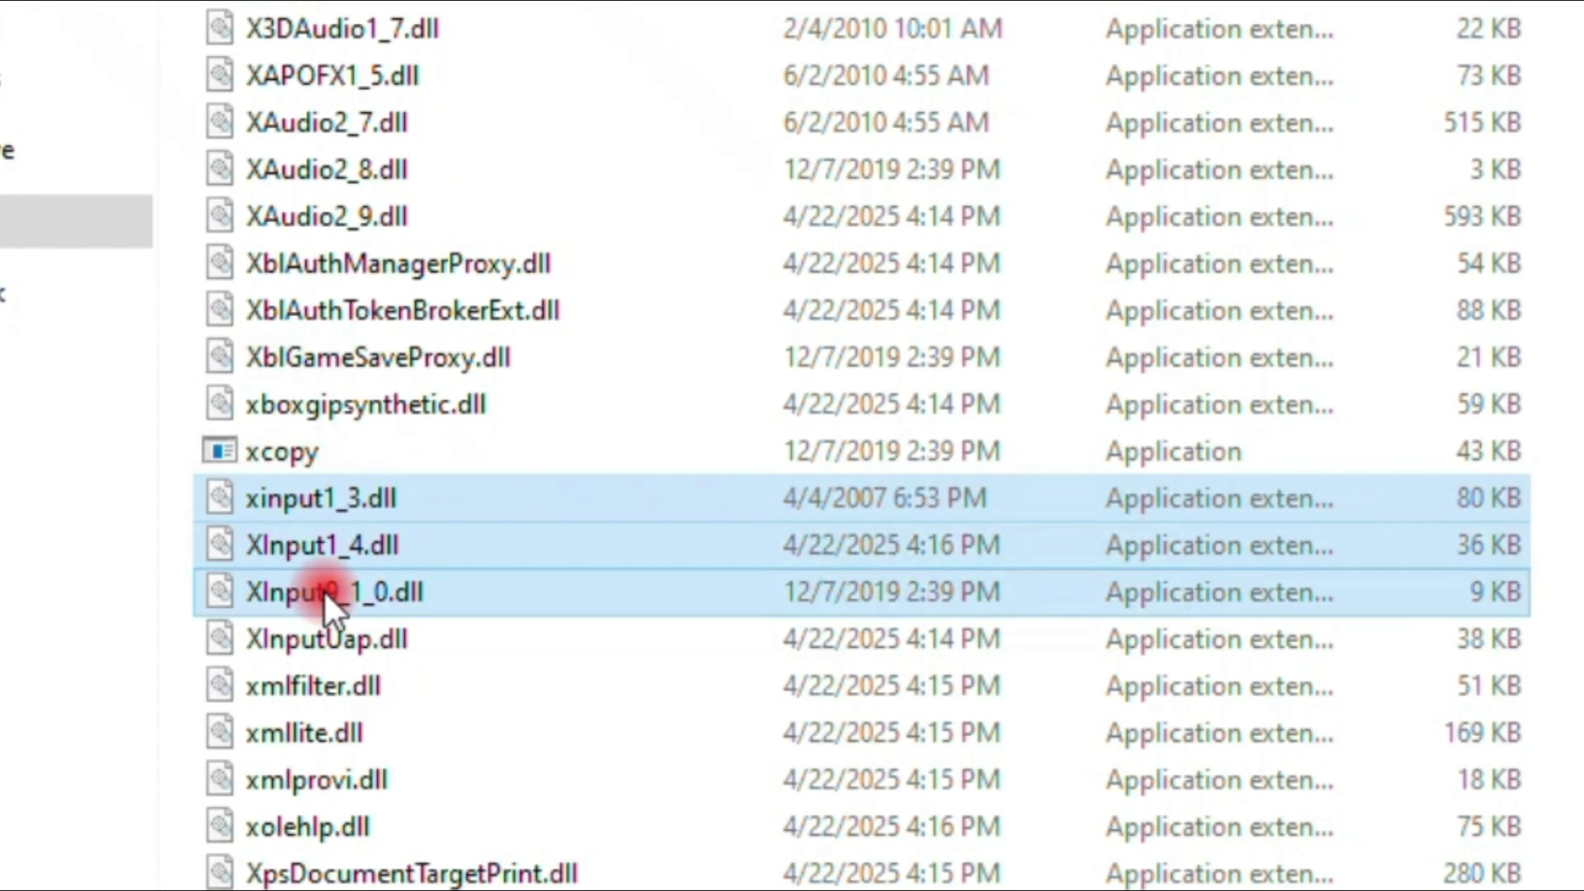
# Rename xinput1_3.dll in SysWOW64 to xinput1_3.dll.old, granting administrator permission for the change
pyautogui.click(452, 497)
pyautogui.press('F2')
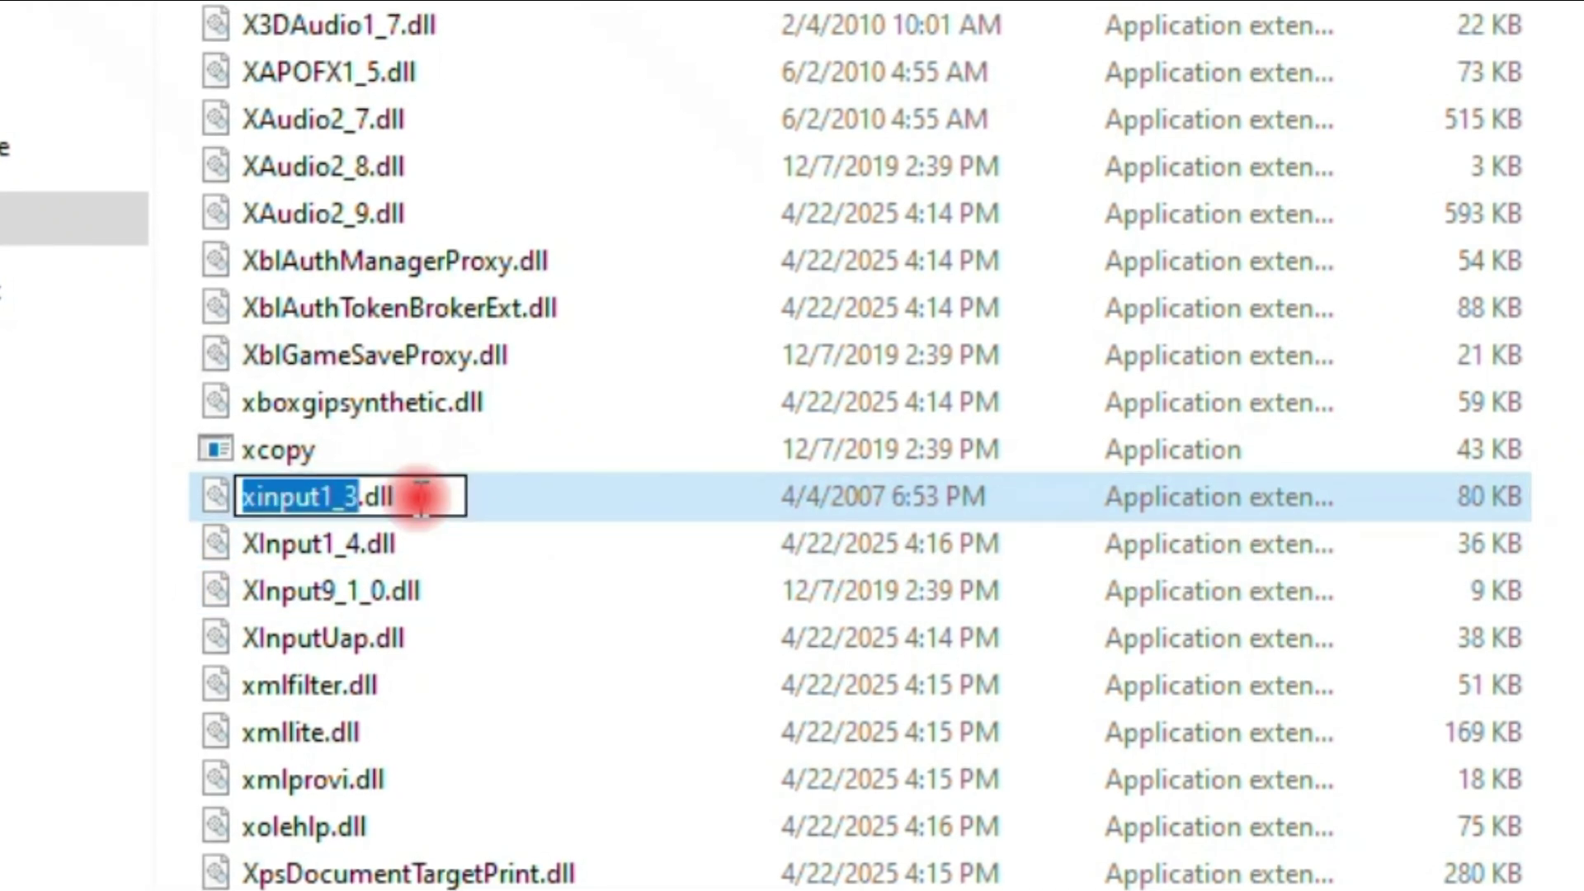
pyautogui.click(407, 495)
pyautogui.write('.old')
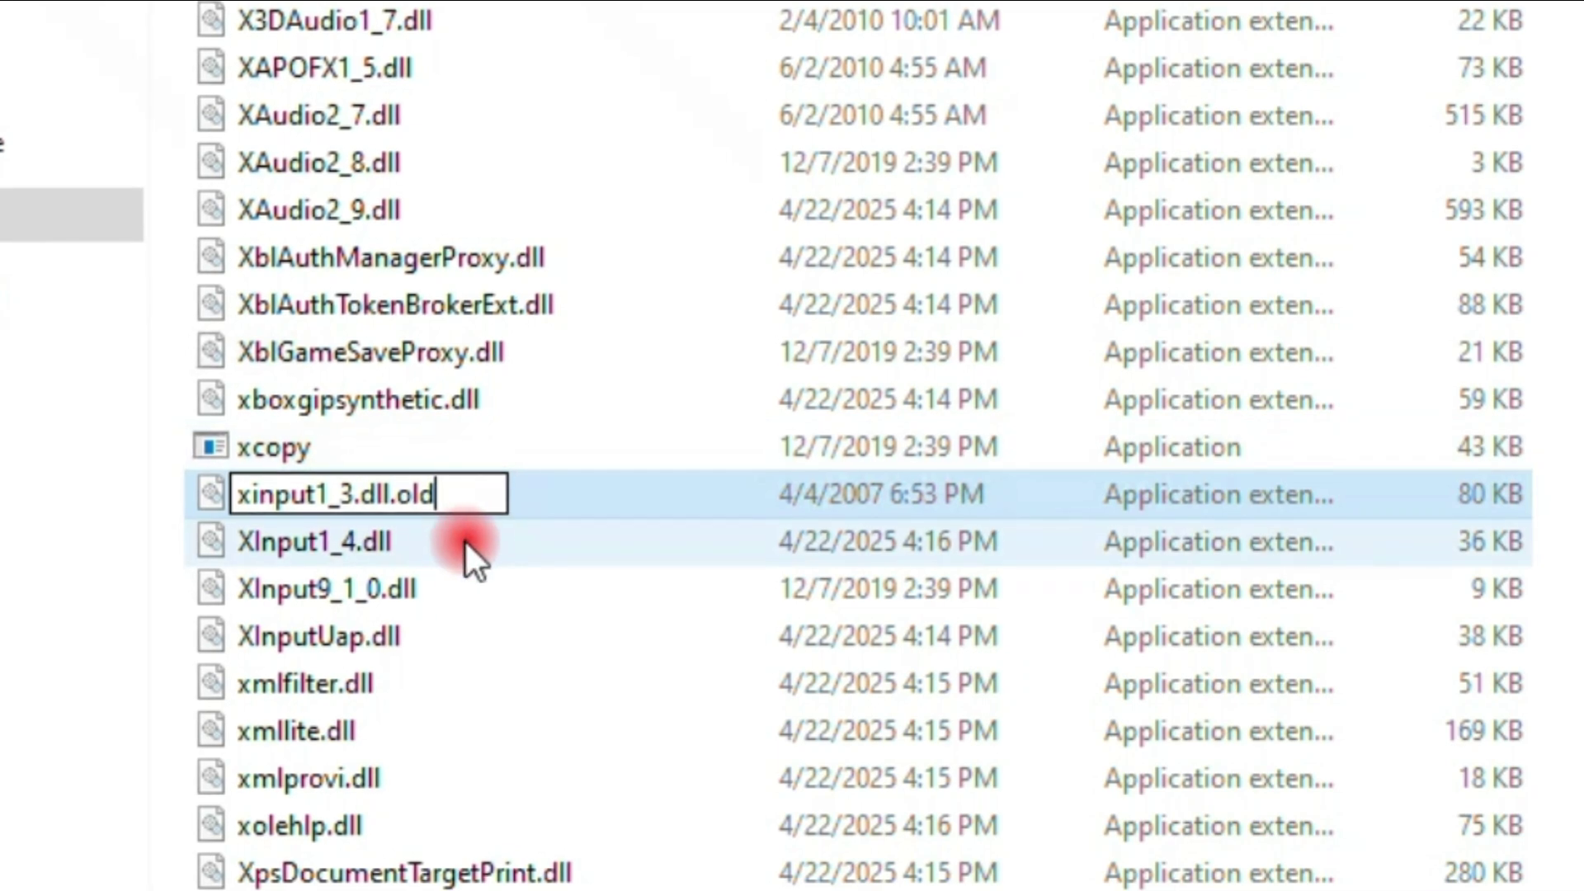
pyautogui.press('Return')
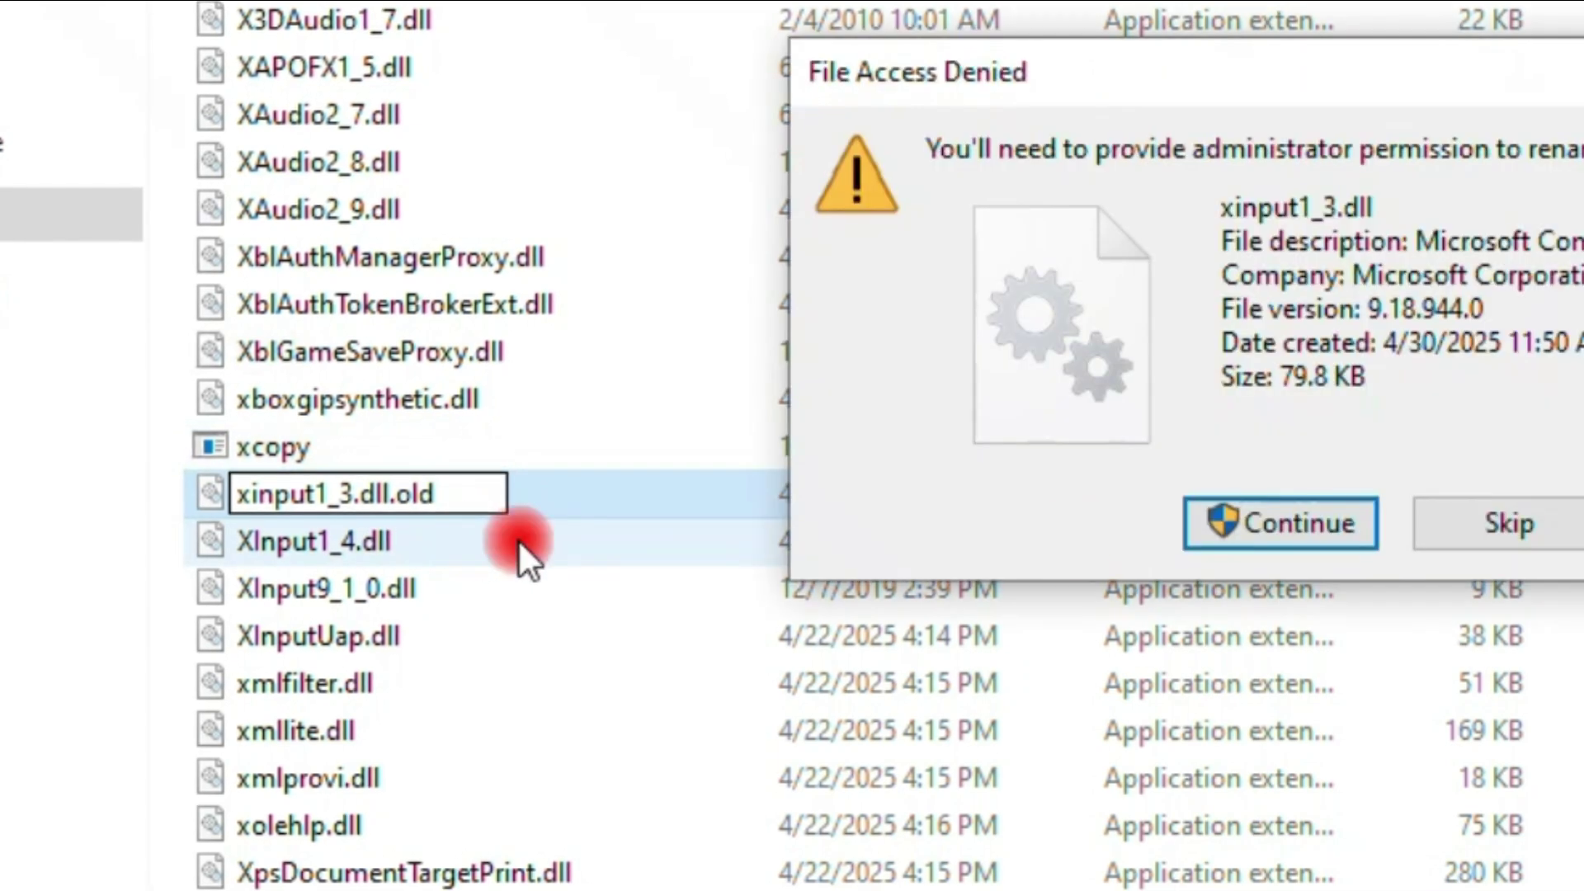
pyautogui.click(1299, 528)
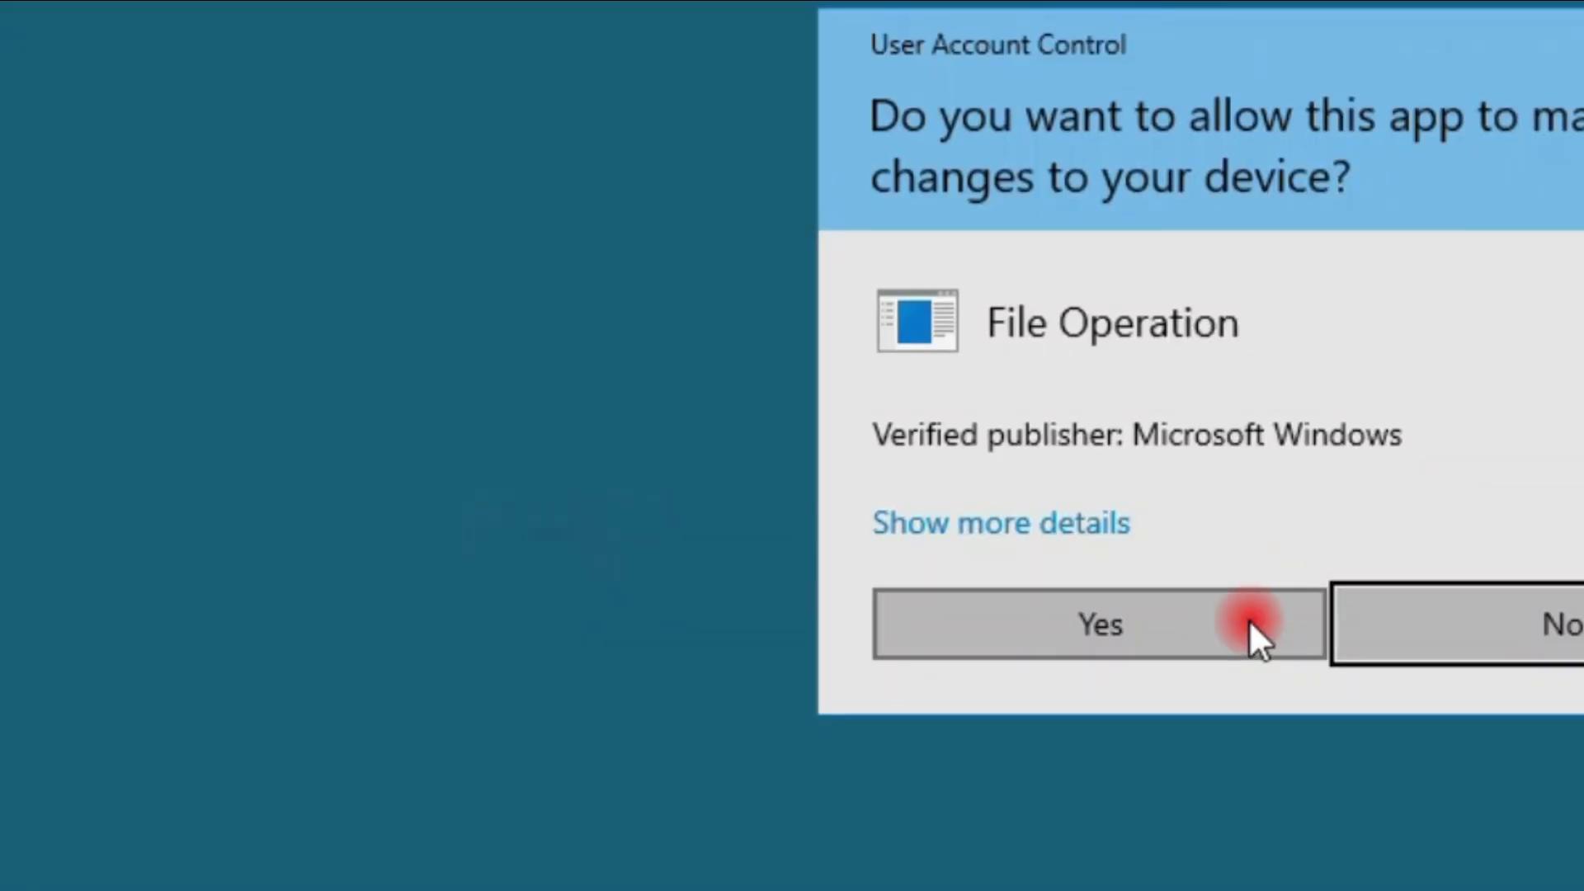
pyautogui.click(1252, 636)
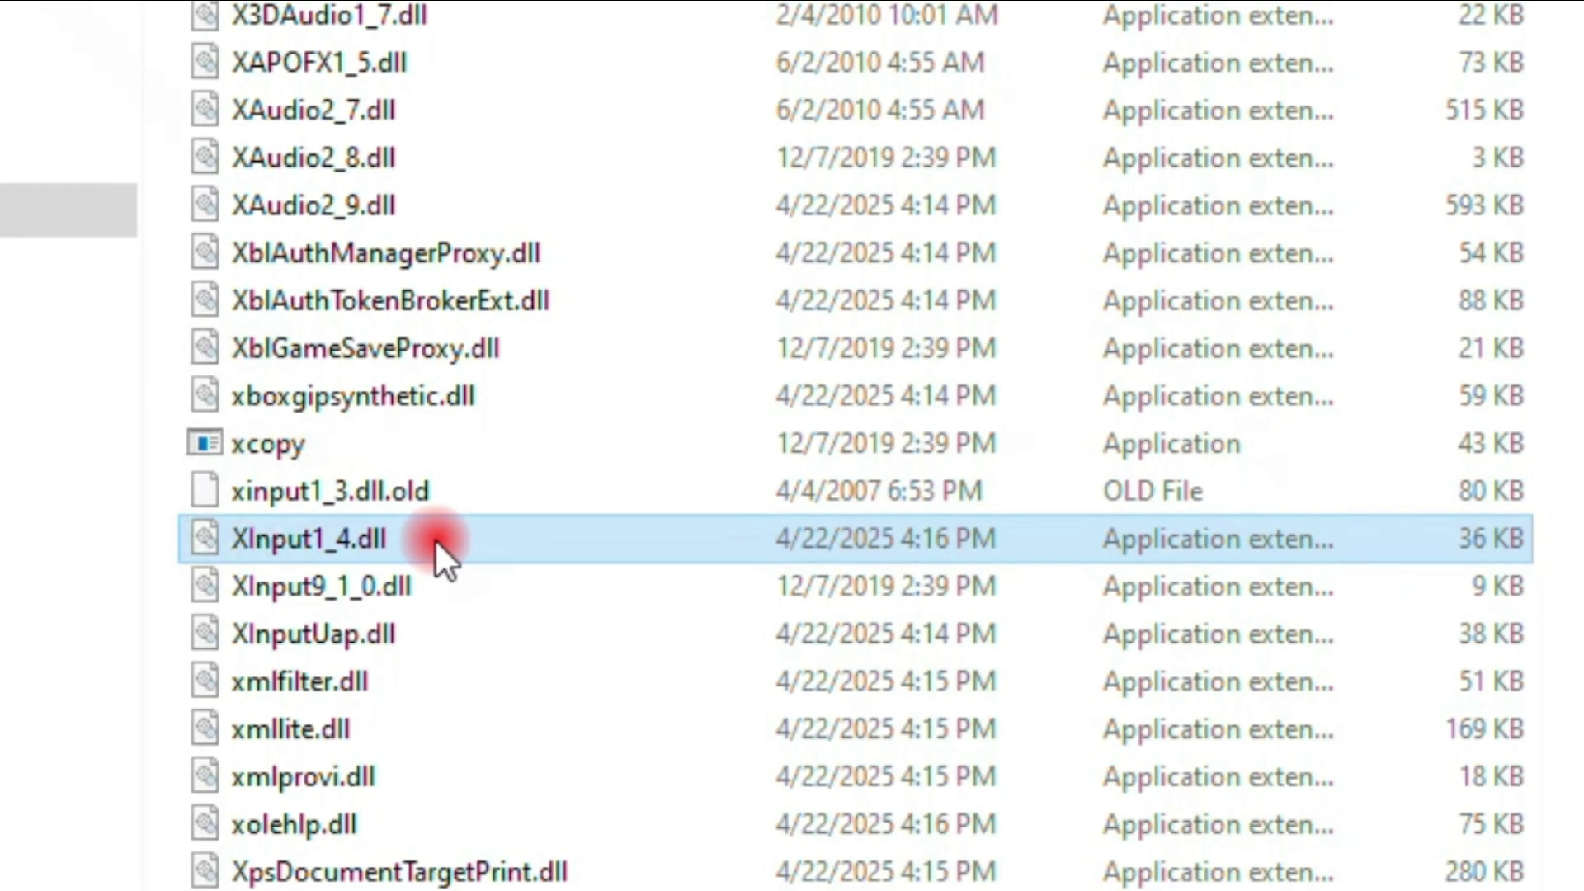
# Try to rename XInput1_4.dll in SysWOW64 to XInput1_4.dll.old with administrator permission
pyautogui.click(414, 541)
pyautogui.click(414, 541)
pyautogui.write('.old')
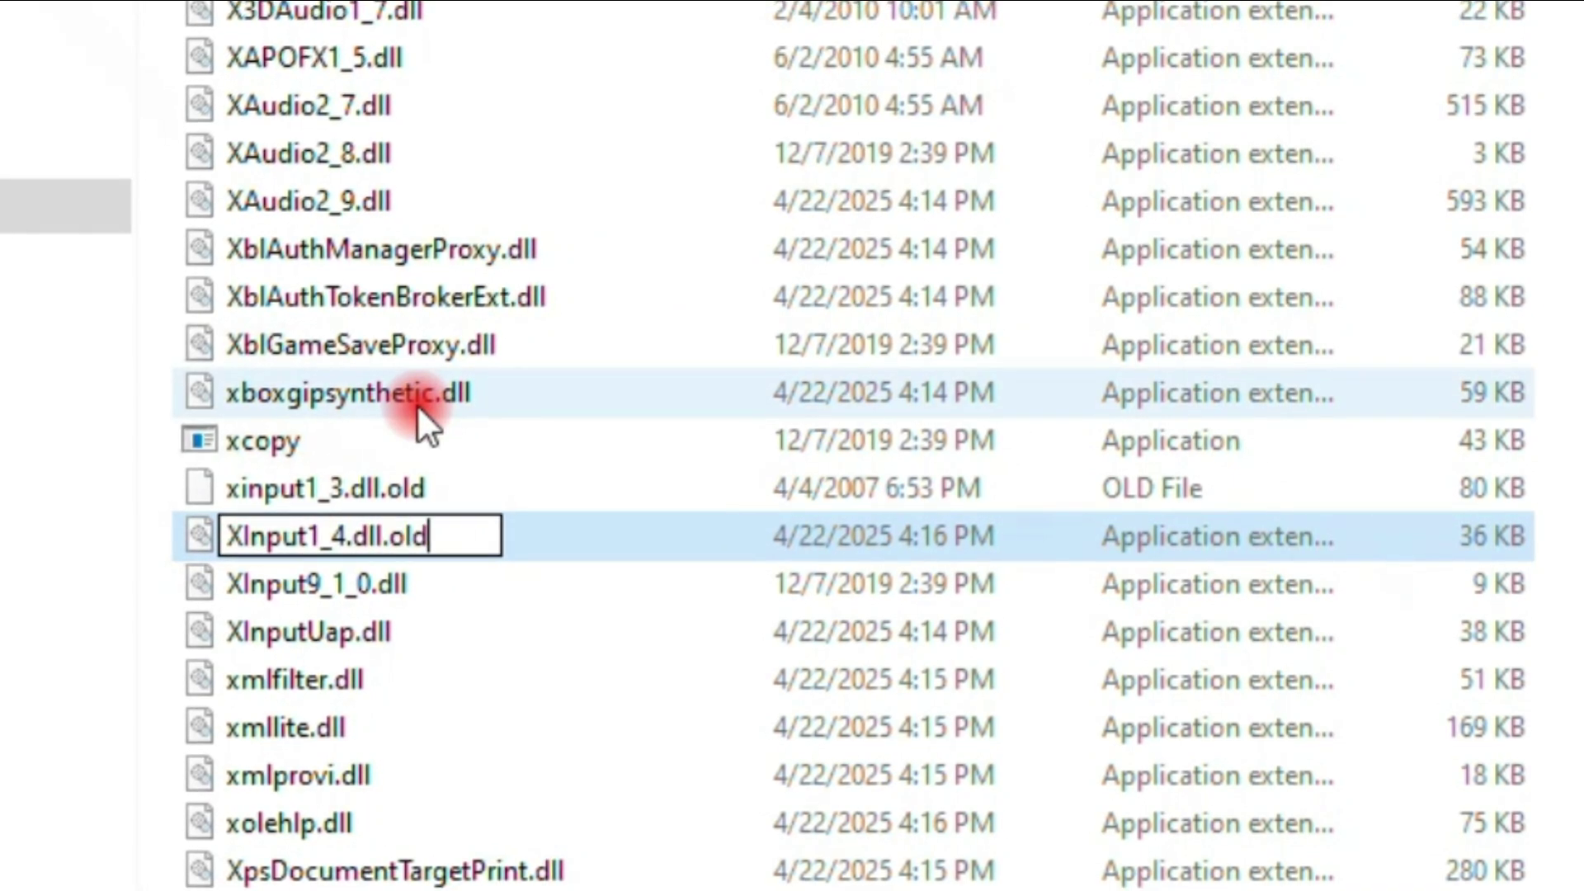
pyautogui.press('Return')
pyautogui.click(1341, 516)
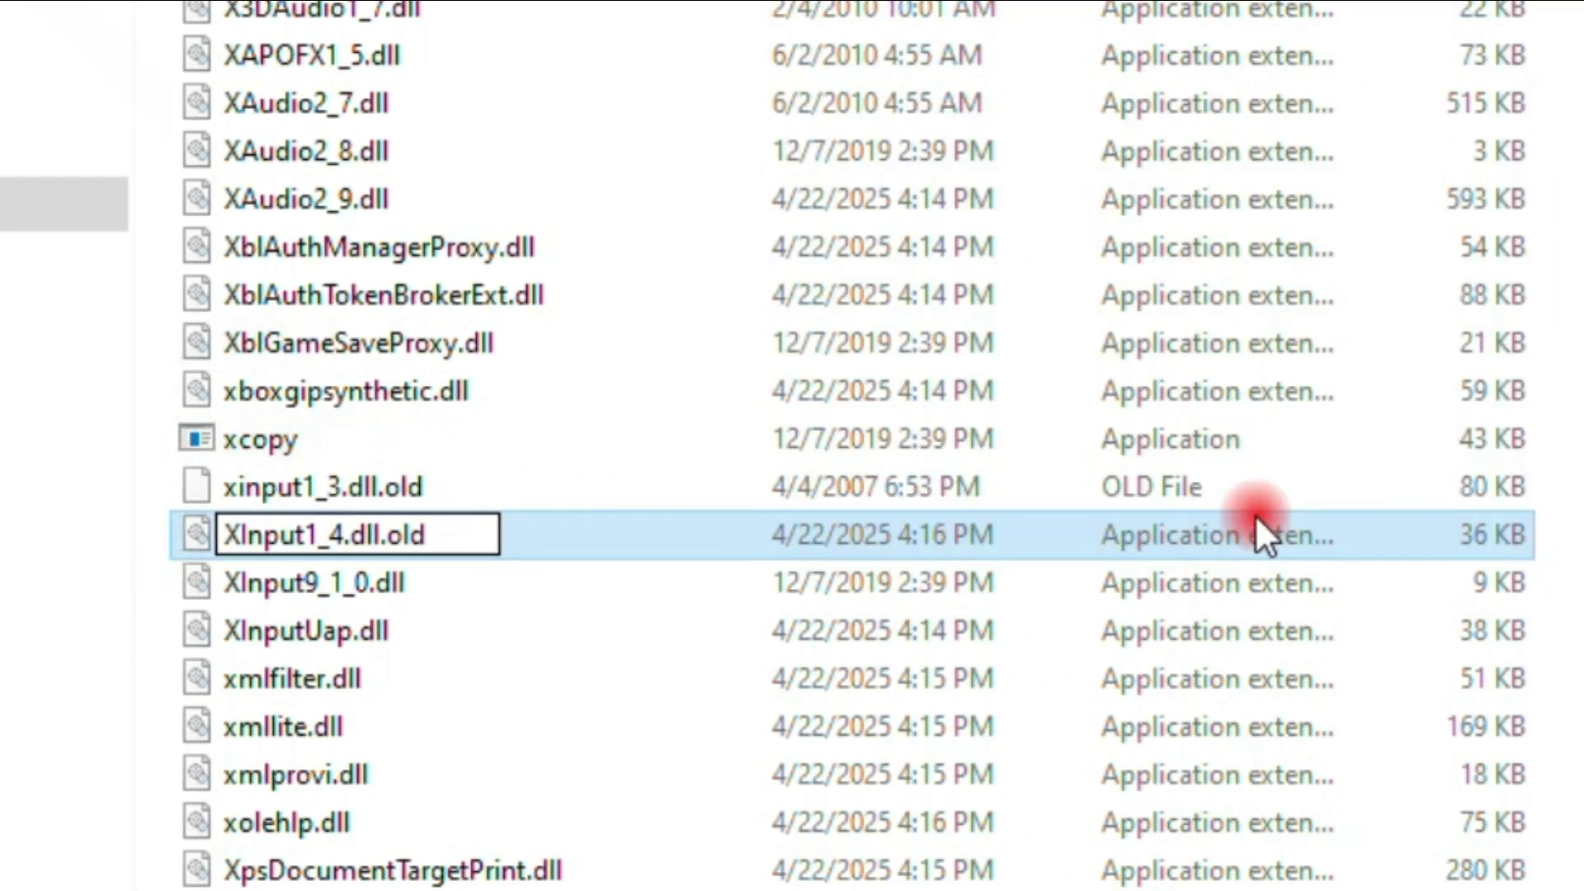
pyautogui.click(1206, 621)
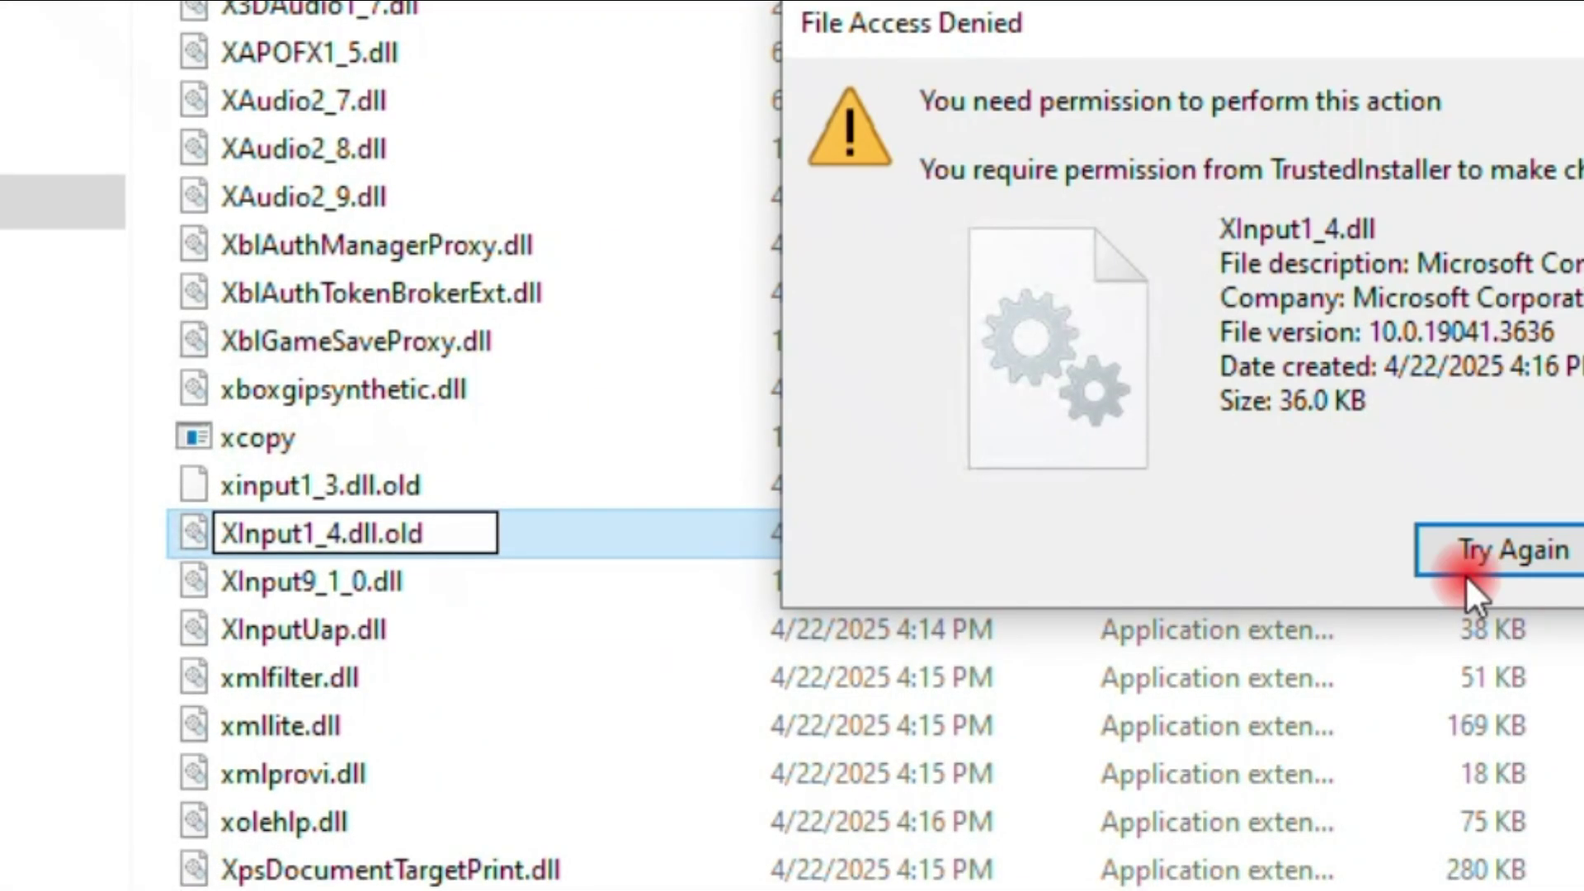
pyautogui.click(1528, 549)
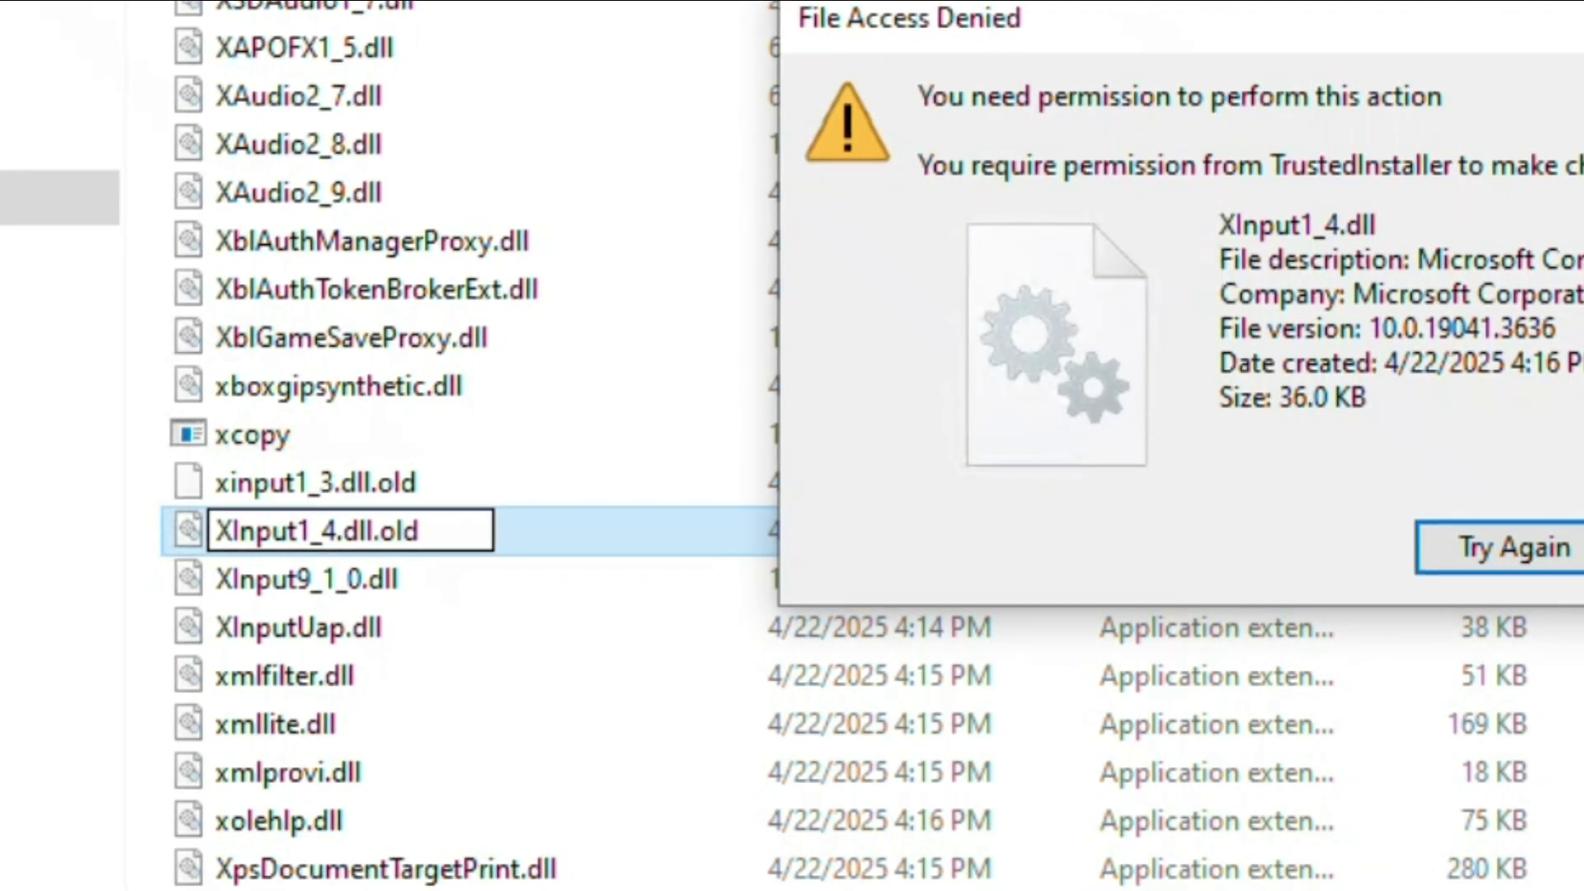
pyautogui.press('Escape')
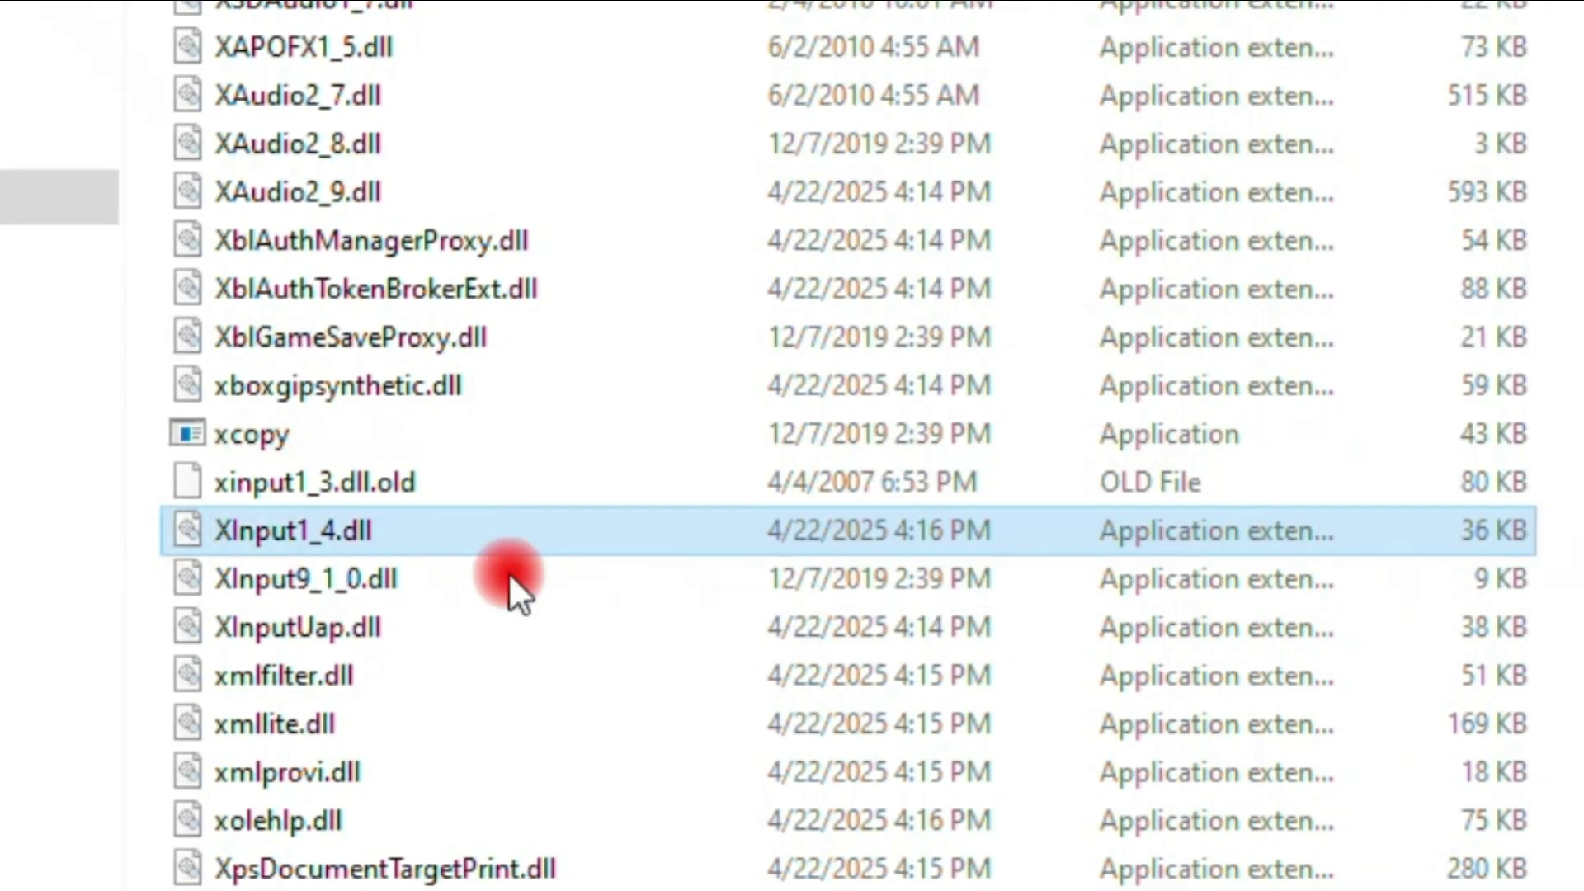
# Return to the Windows folder, open System32 and locate xinput1_3.dll among the files starting with X
pyautogui.click(284, 487)
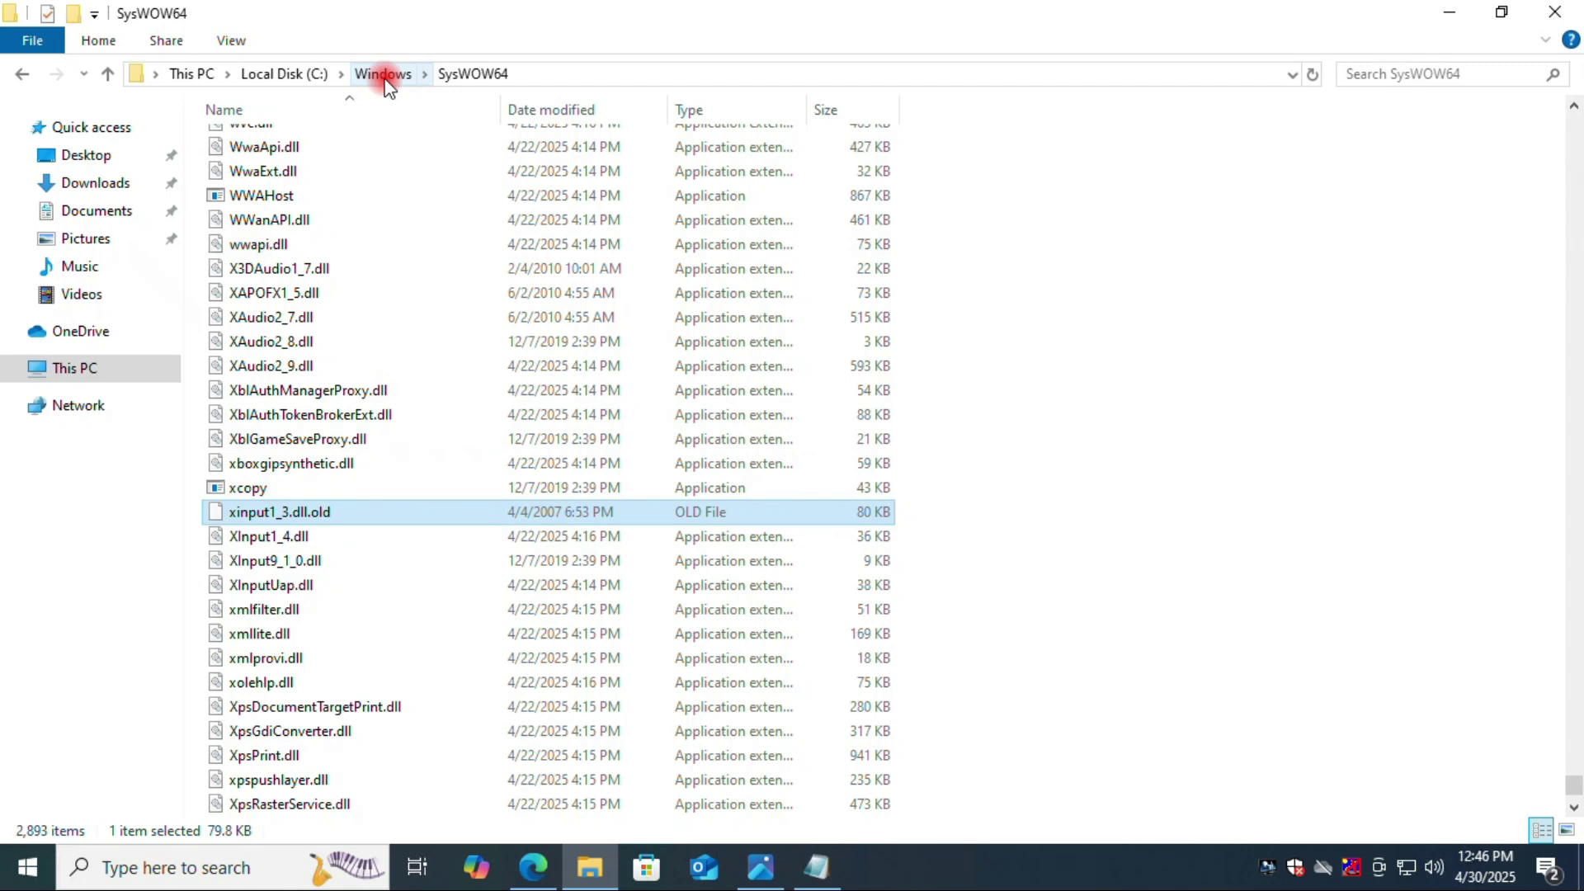
pyautogui.click(383, 74)
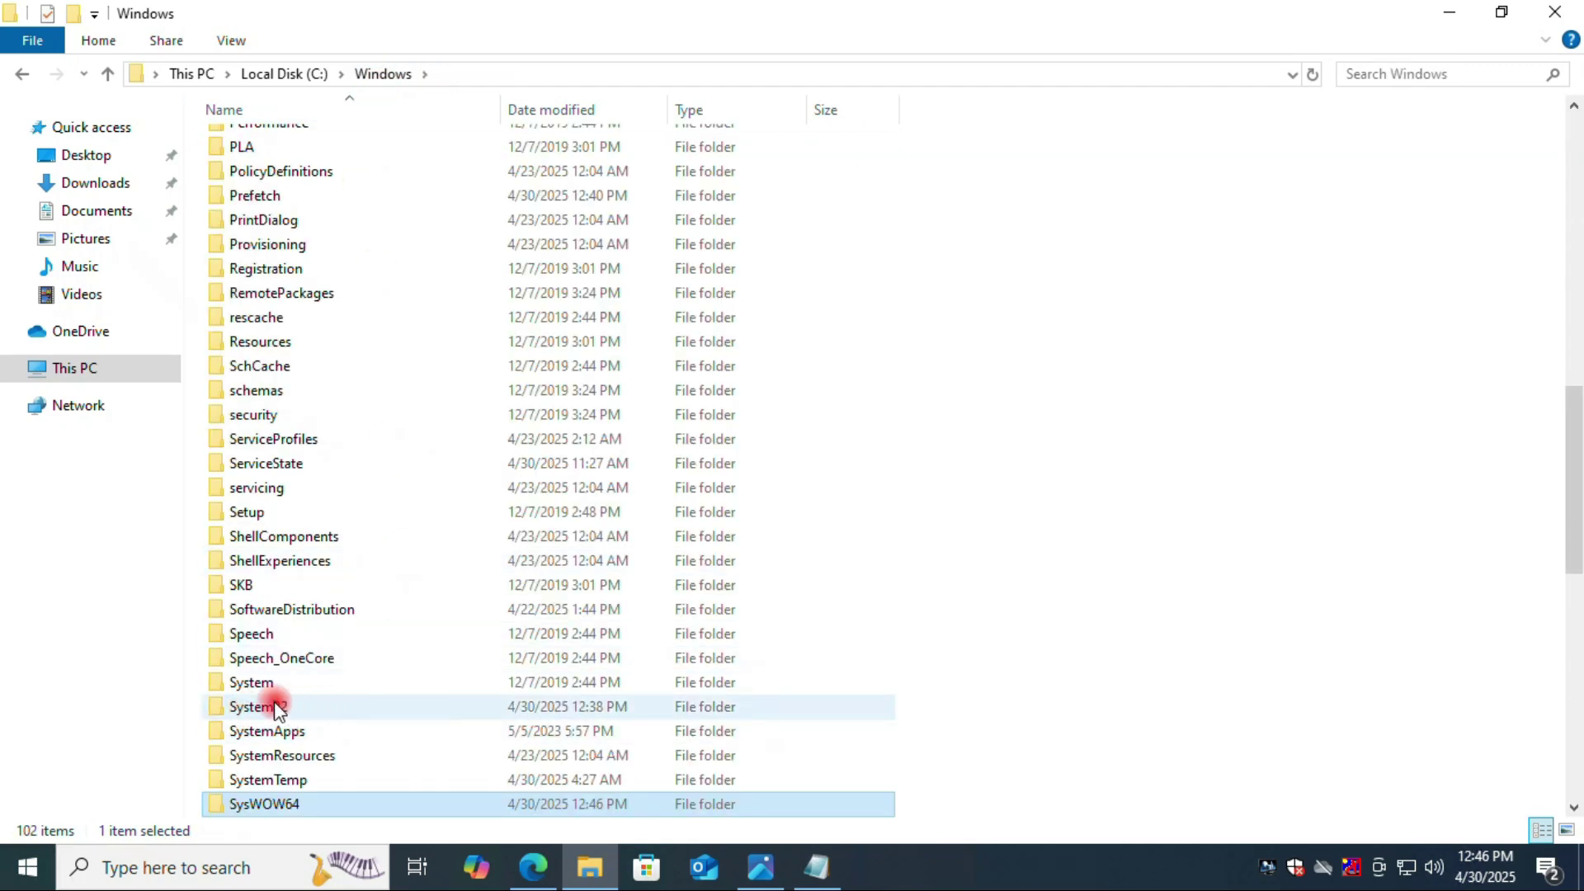
pyautogui.scroll(-3, 277, 708)
pyautogui.click(265, 488)
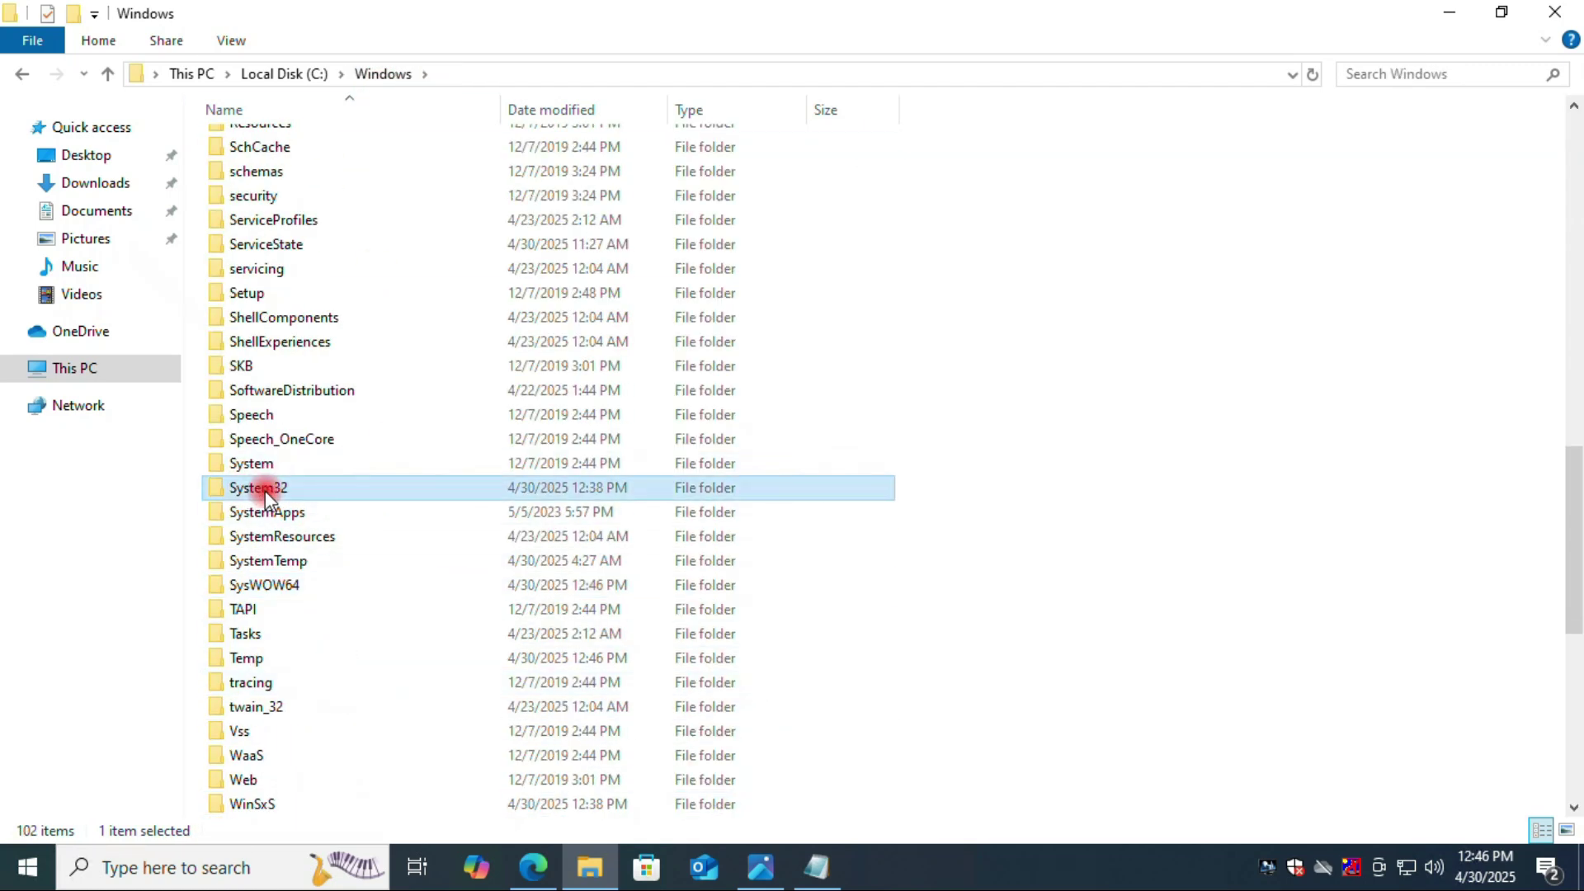
pyautogui.doubleClick(294, 492)
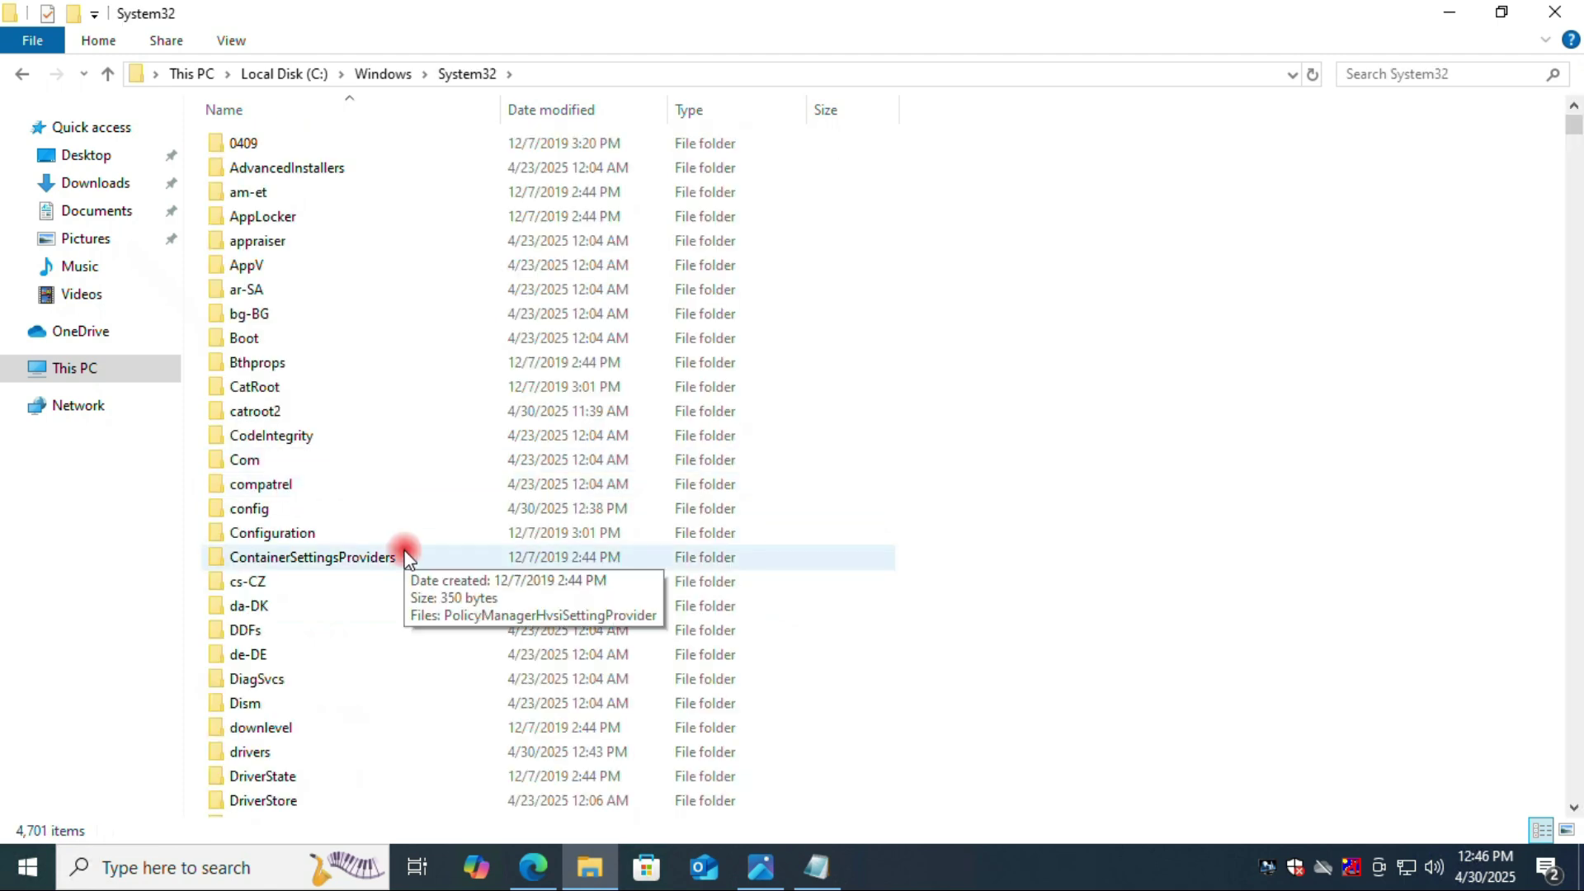
pyautogui.click(357, 532)
pyautogui.press('x')
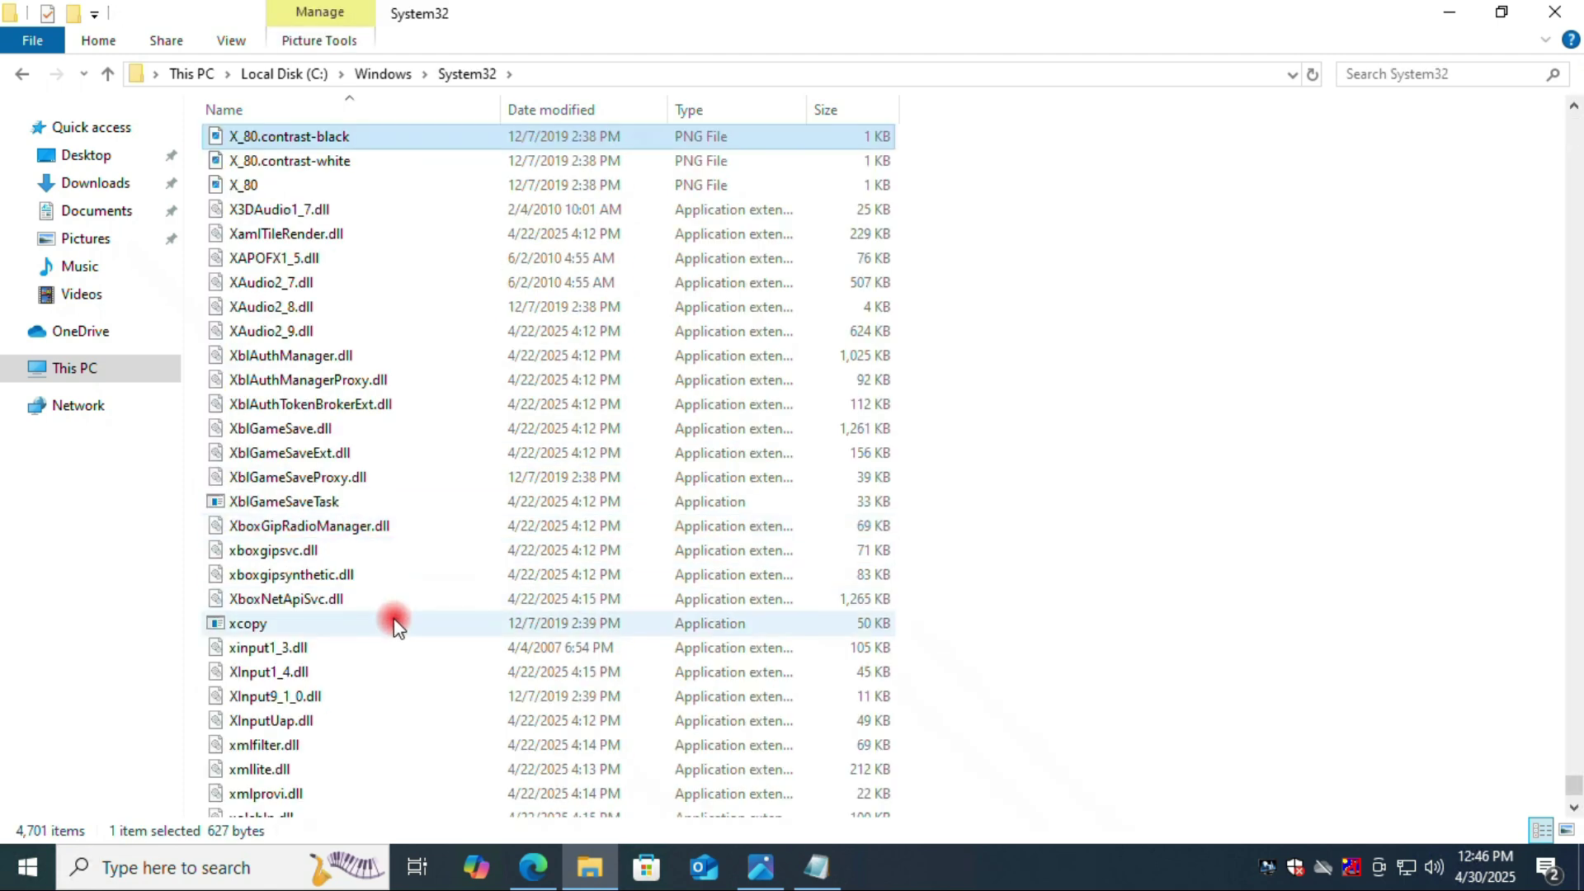
pyautogui.scroll(-1, 400, 558)
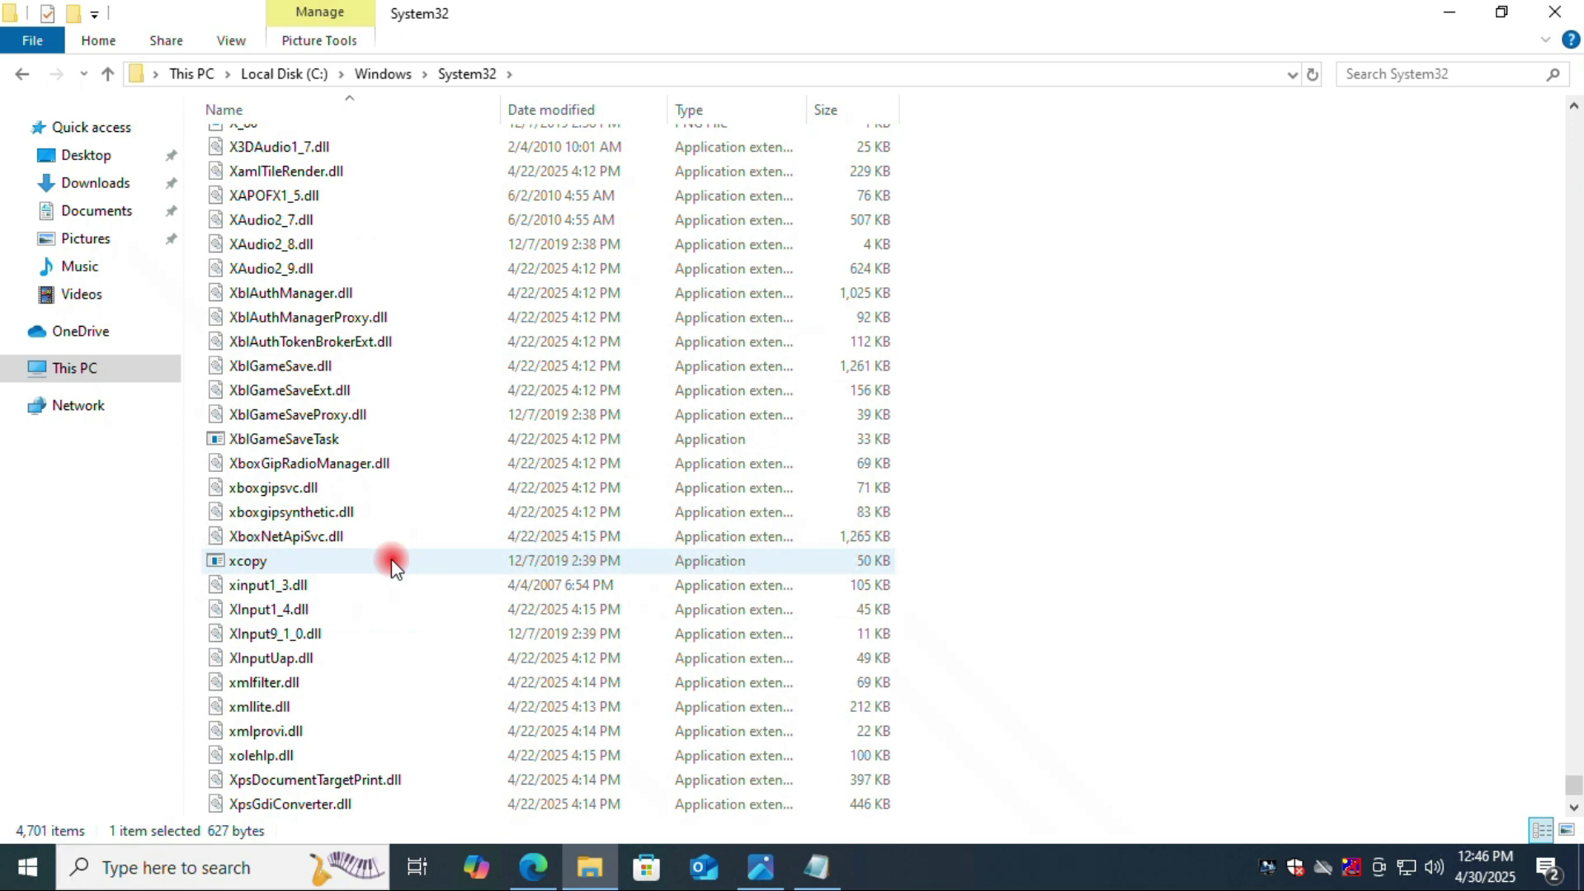
# Rename xinput1_3.dll in System32 to xinput1_3.dll.old with administrator permission, then close the folder window
pyautogui.click(297, 587)
pyautogui.click(328, 588)
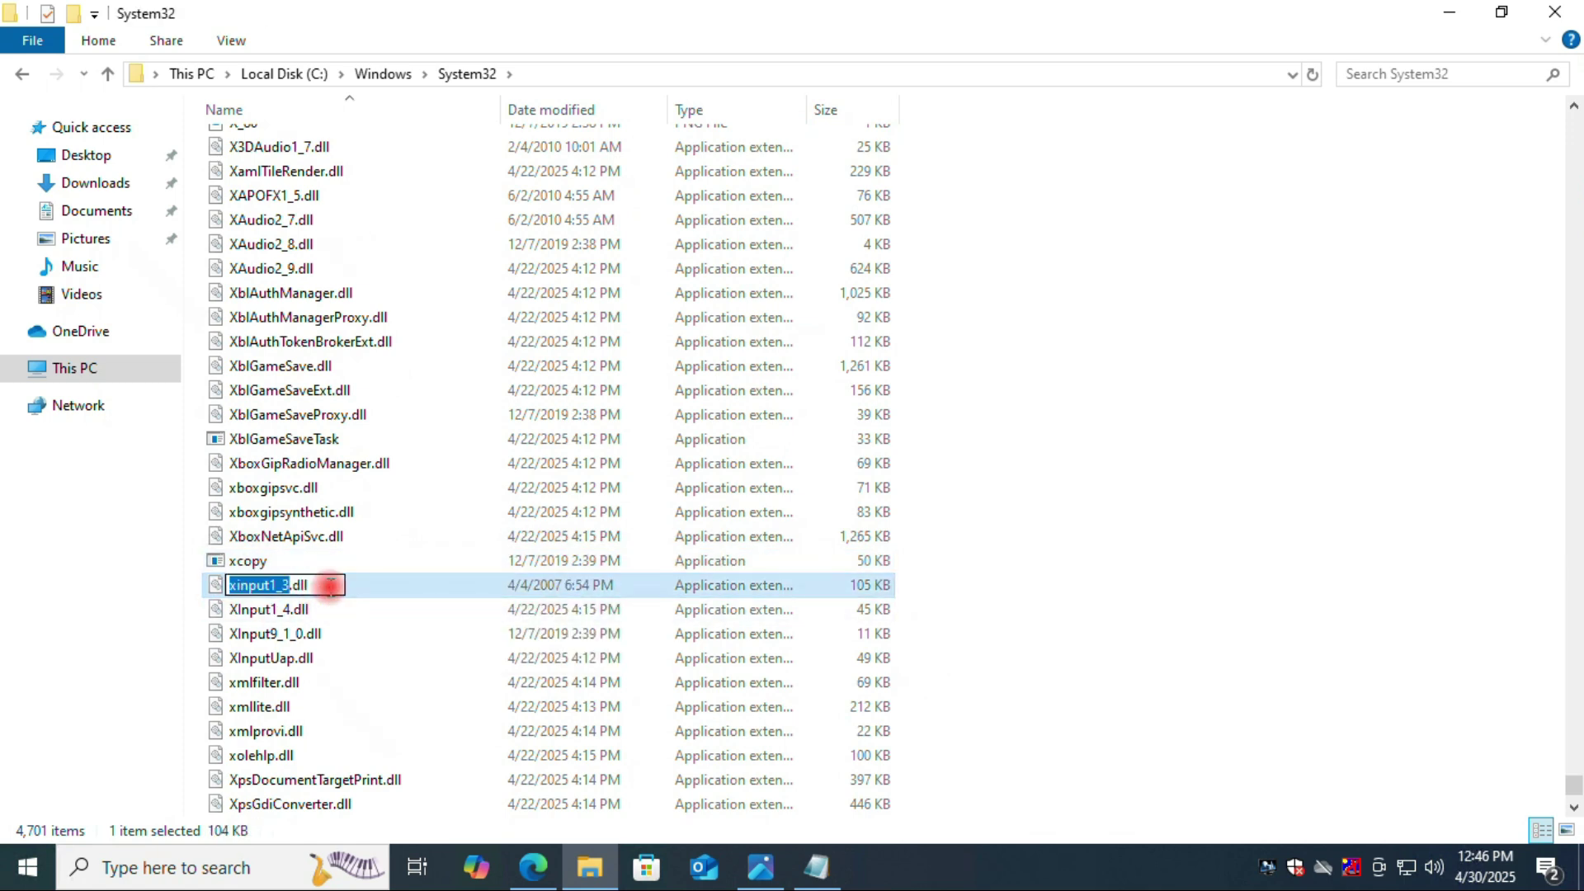
pyautogui.press('End')
pyautogui.write('.old')
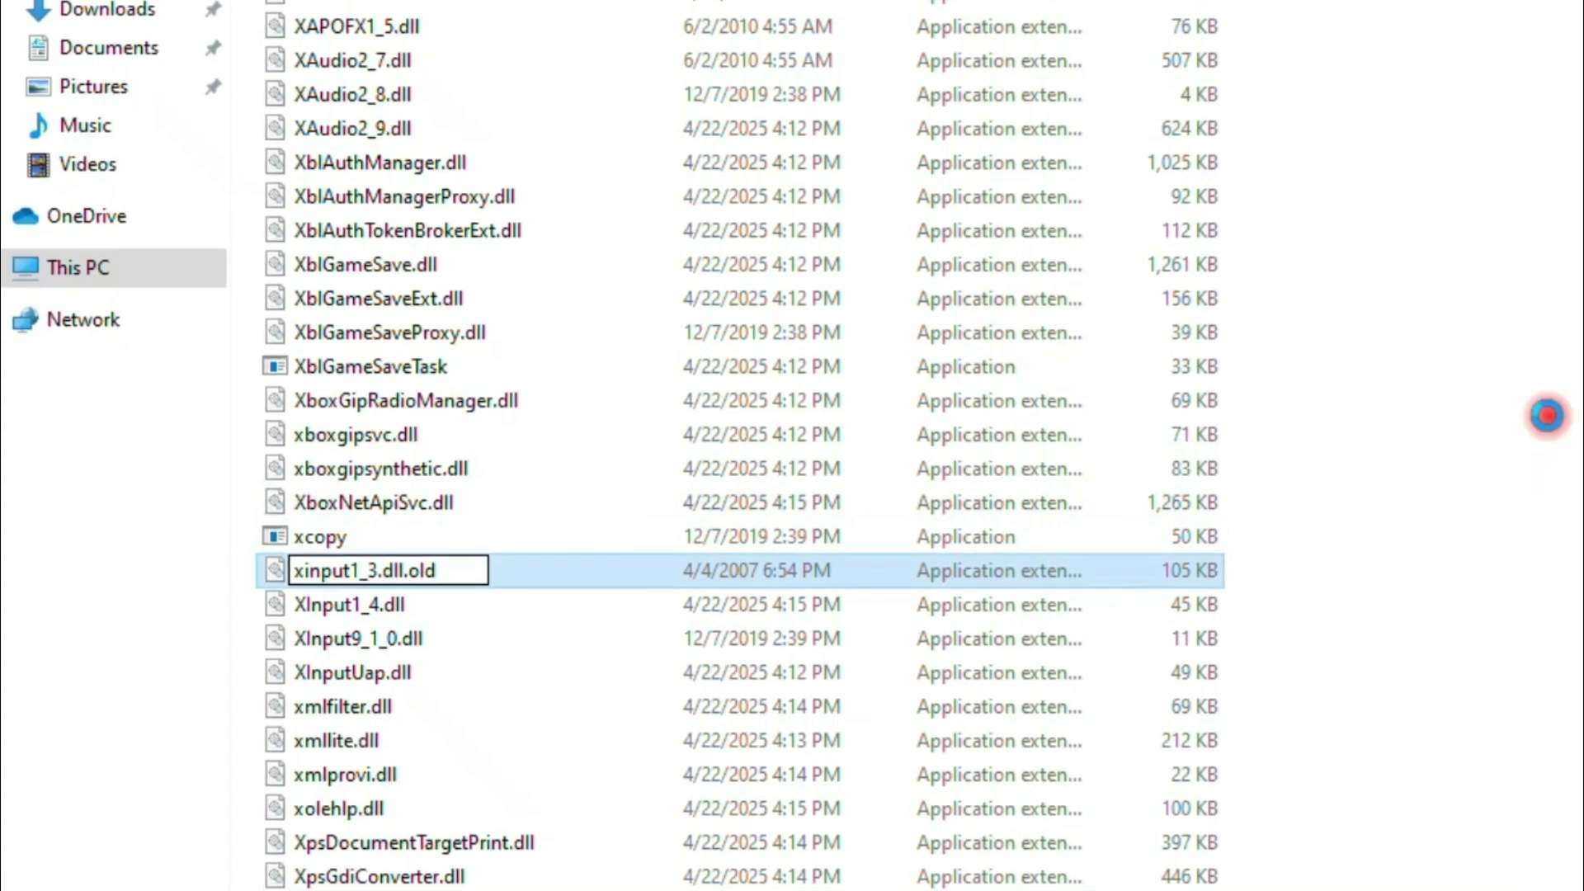
pyautogui.press('Return')
pyautogui.click(1082, 488)
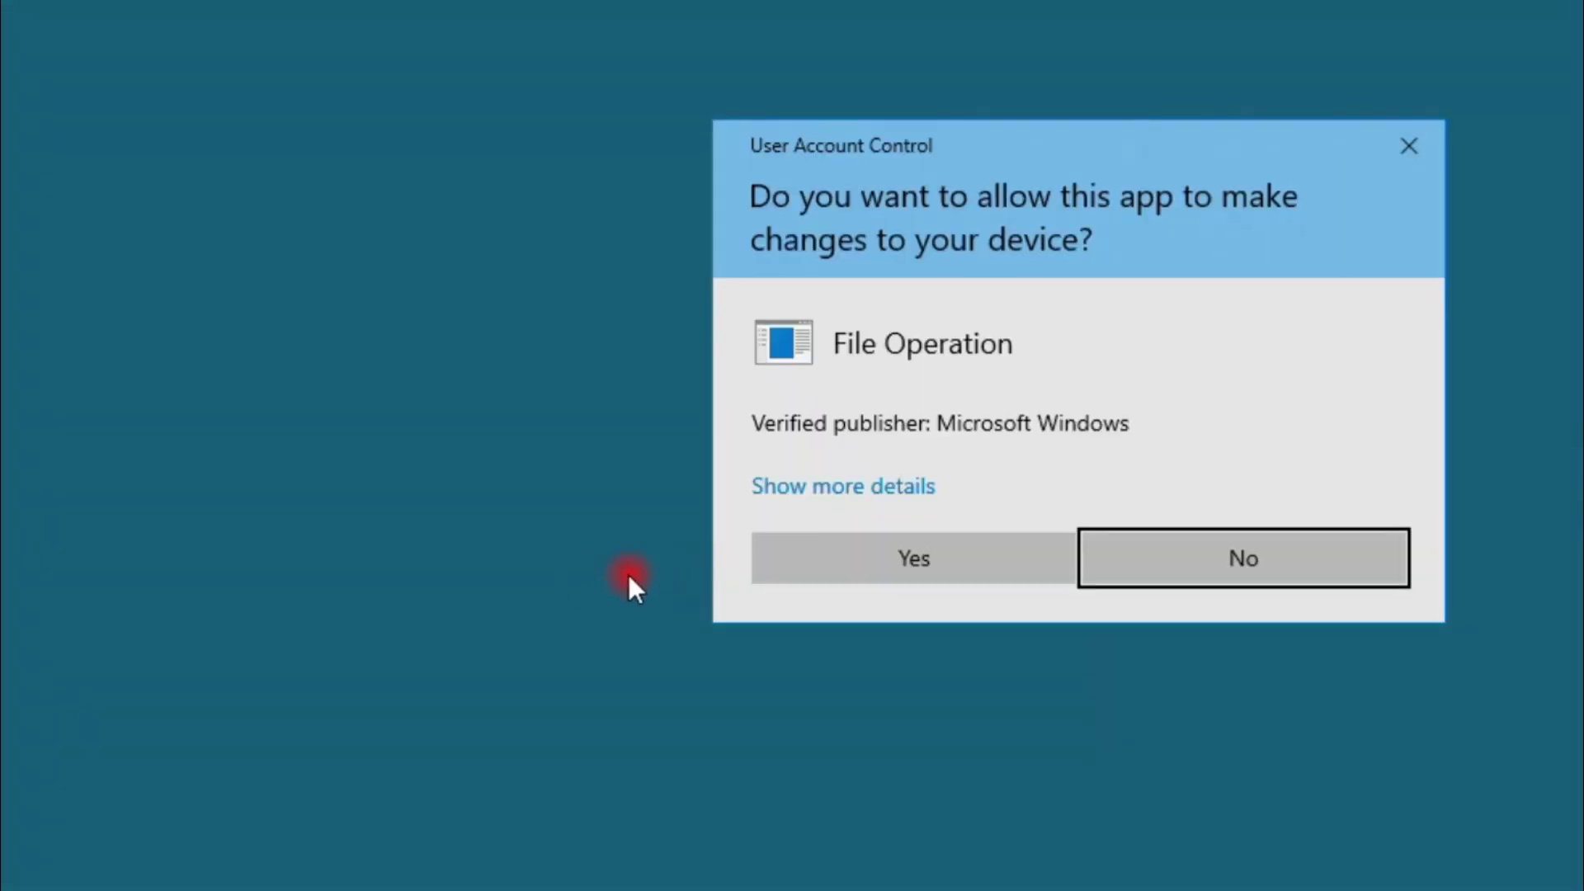
pyautogui.click(954, 558)
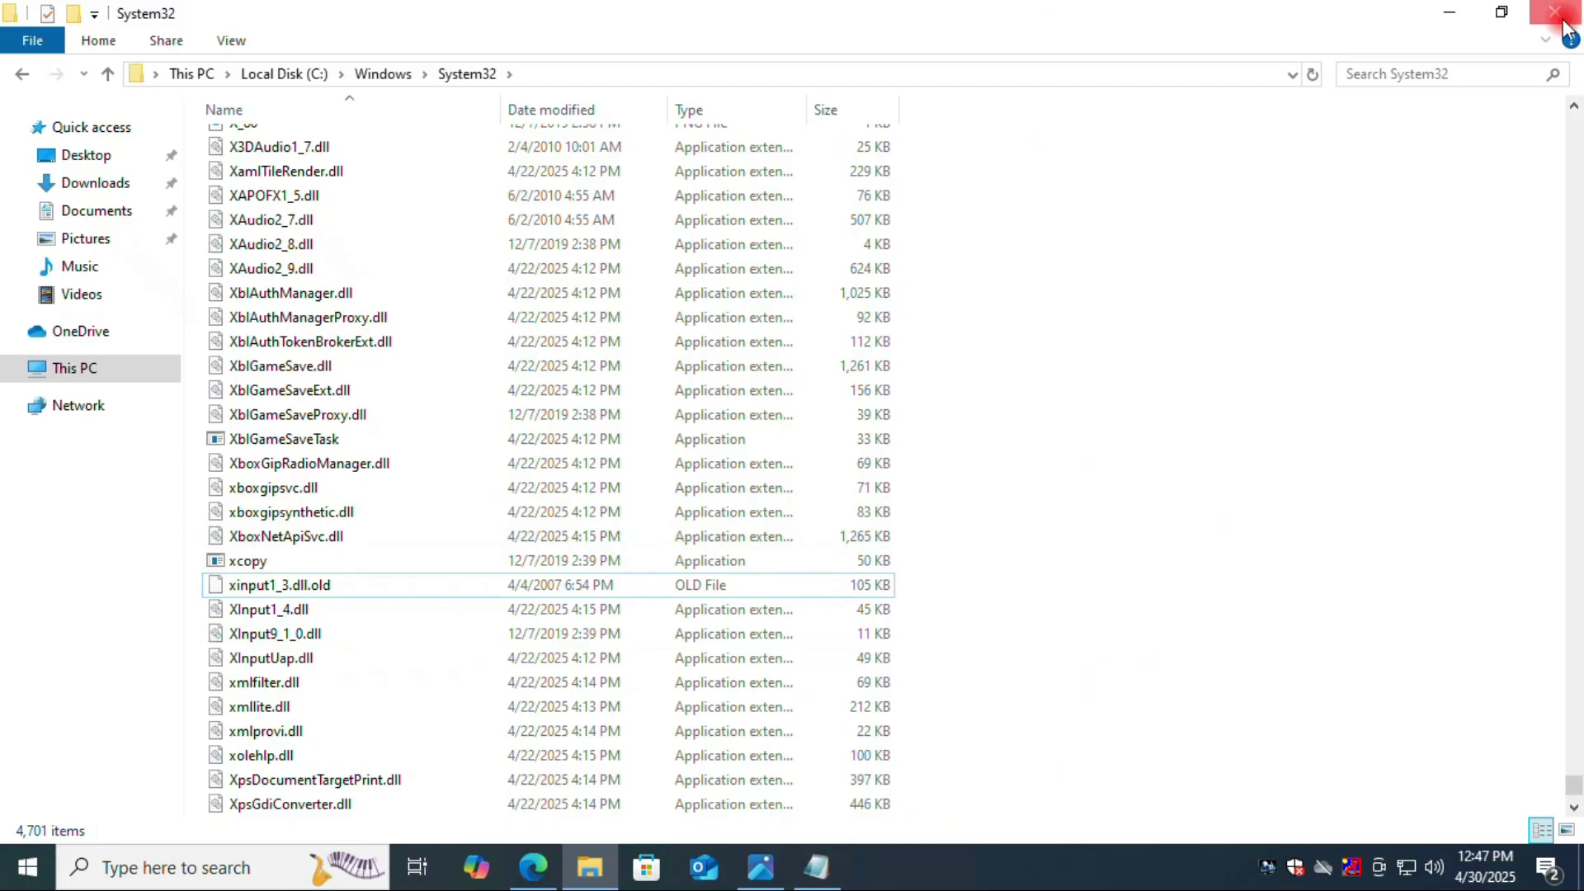
pyautogui.click(1567, 28)
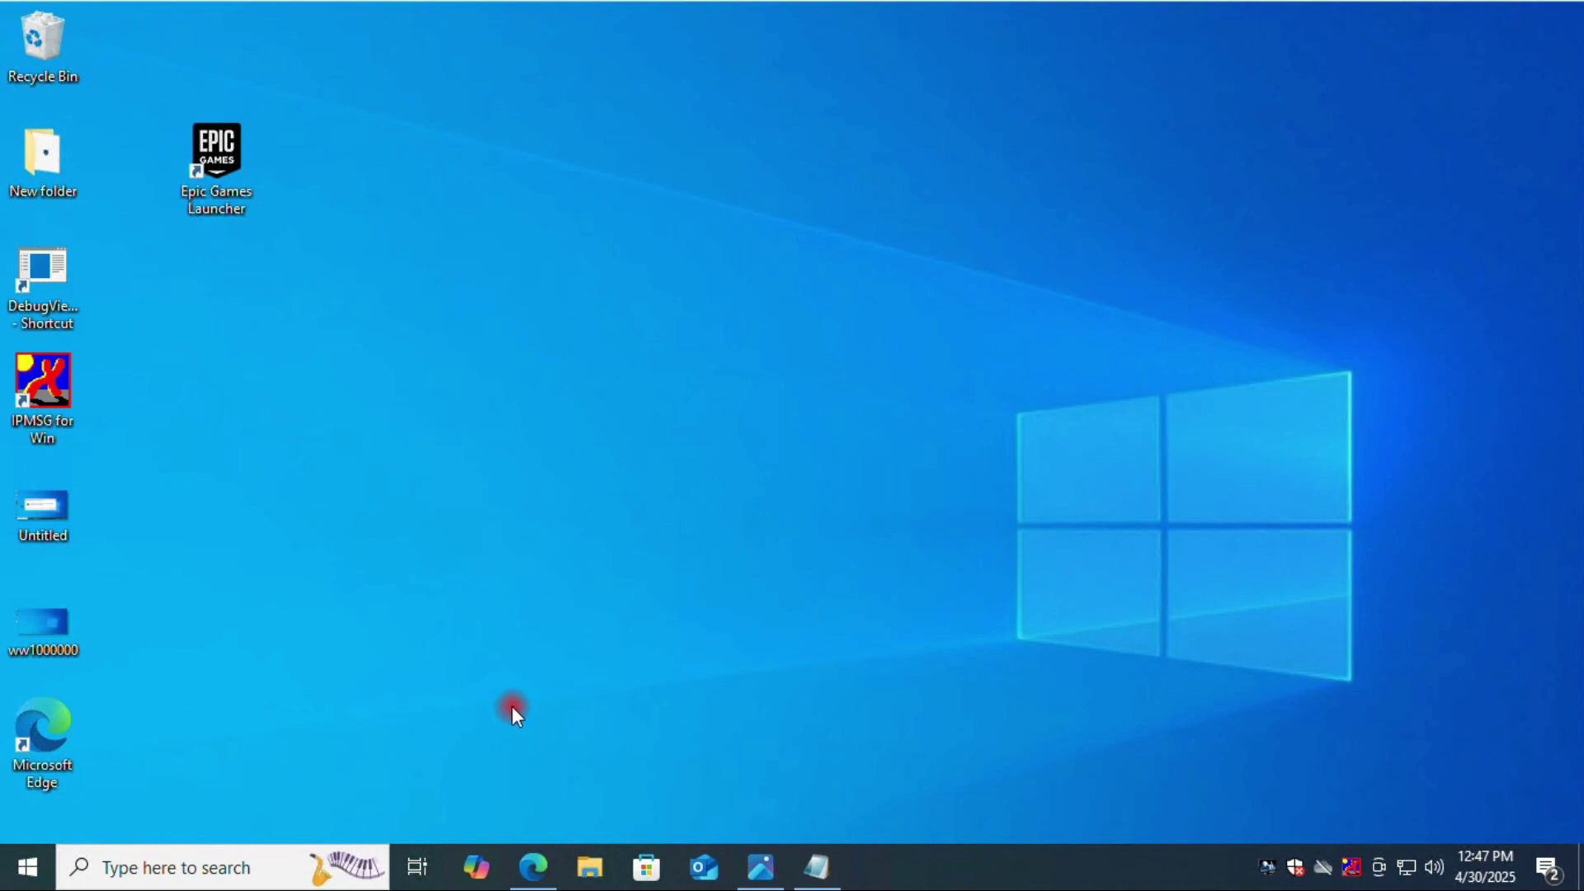
pyautogui.click(535, 868)
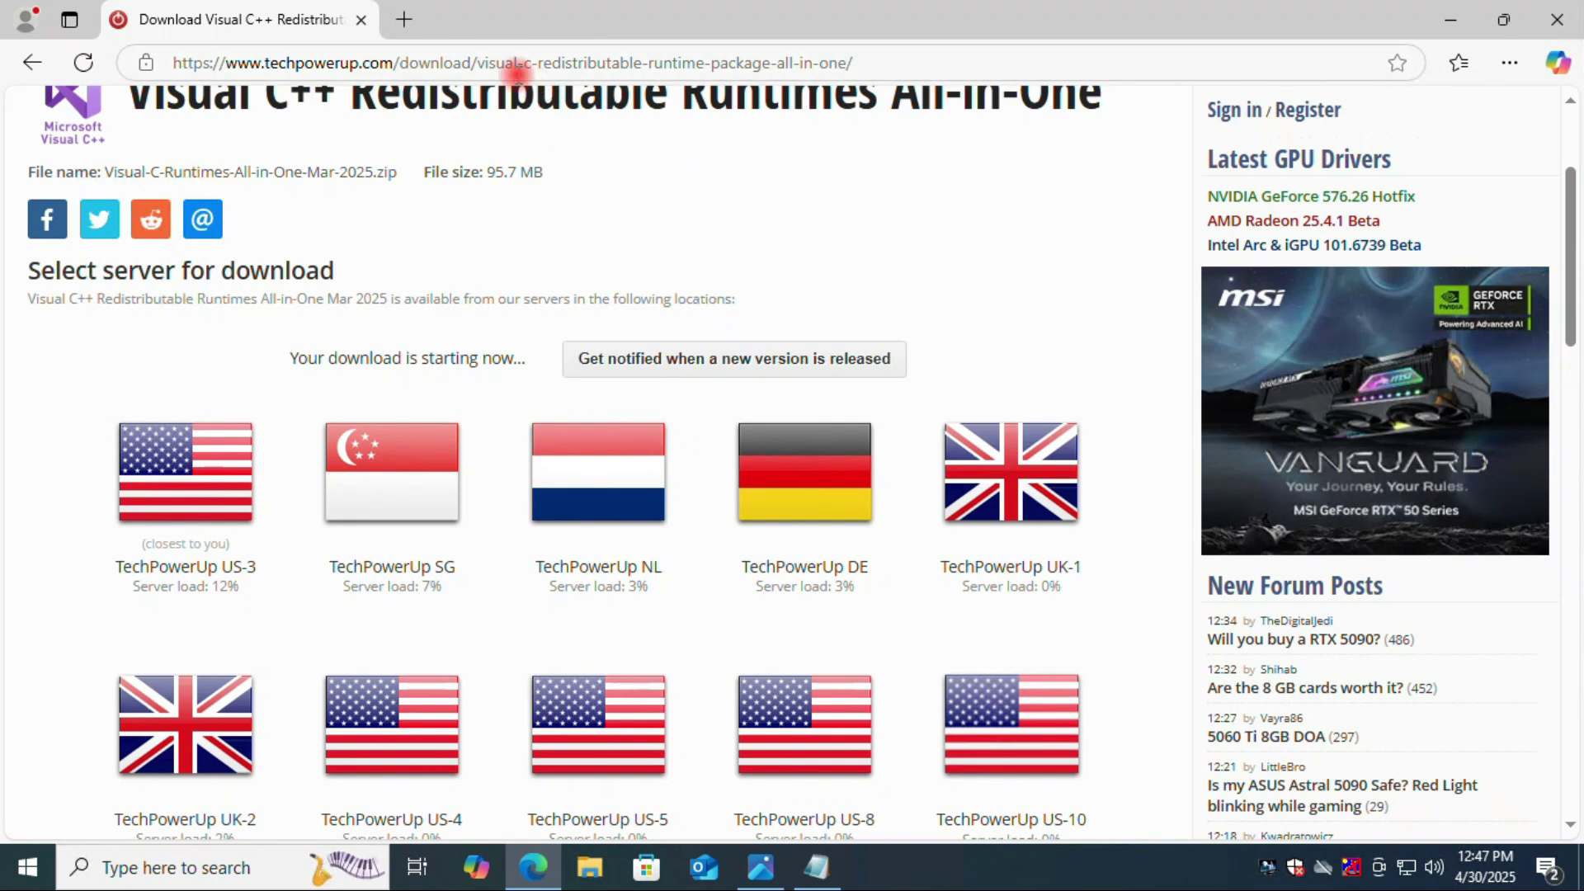
pyautogui.click(518, 71)
pyautogui.write('g')
pyautogui.press('Return')
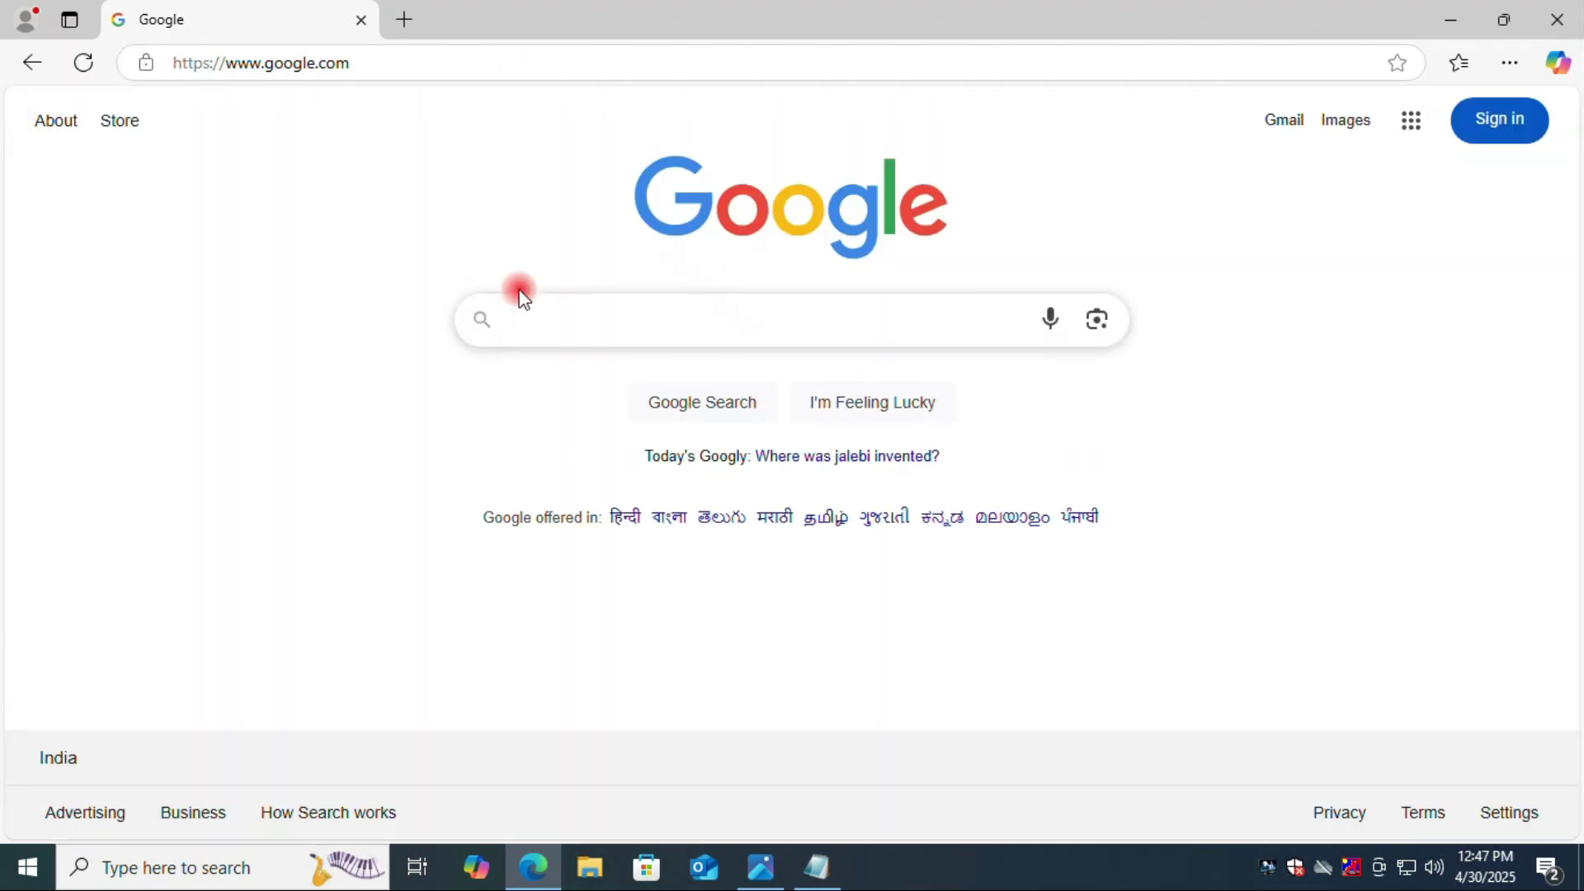
# Search Google for the copied text DirectX End-User Runtime Web Installer and open Microsoft's download page for it
pyautogui.rightClick(551, 316)
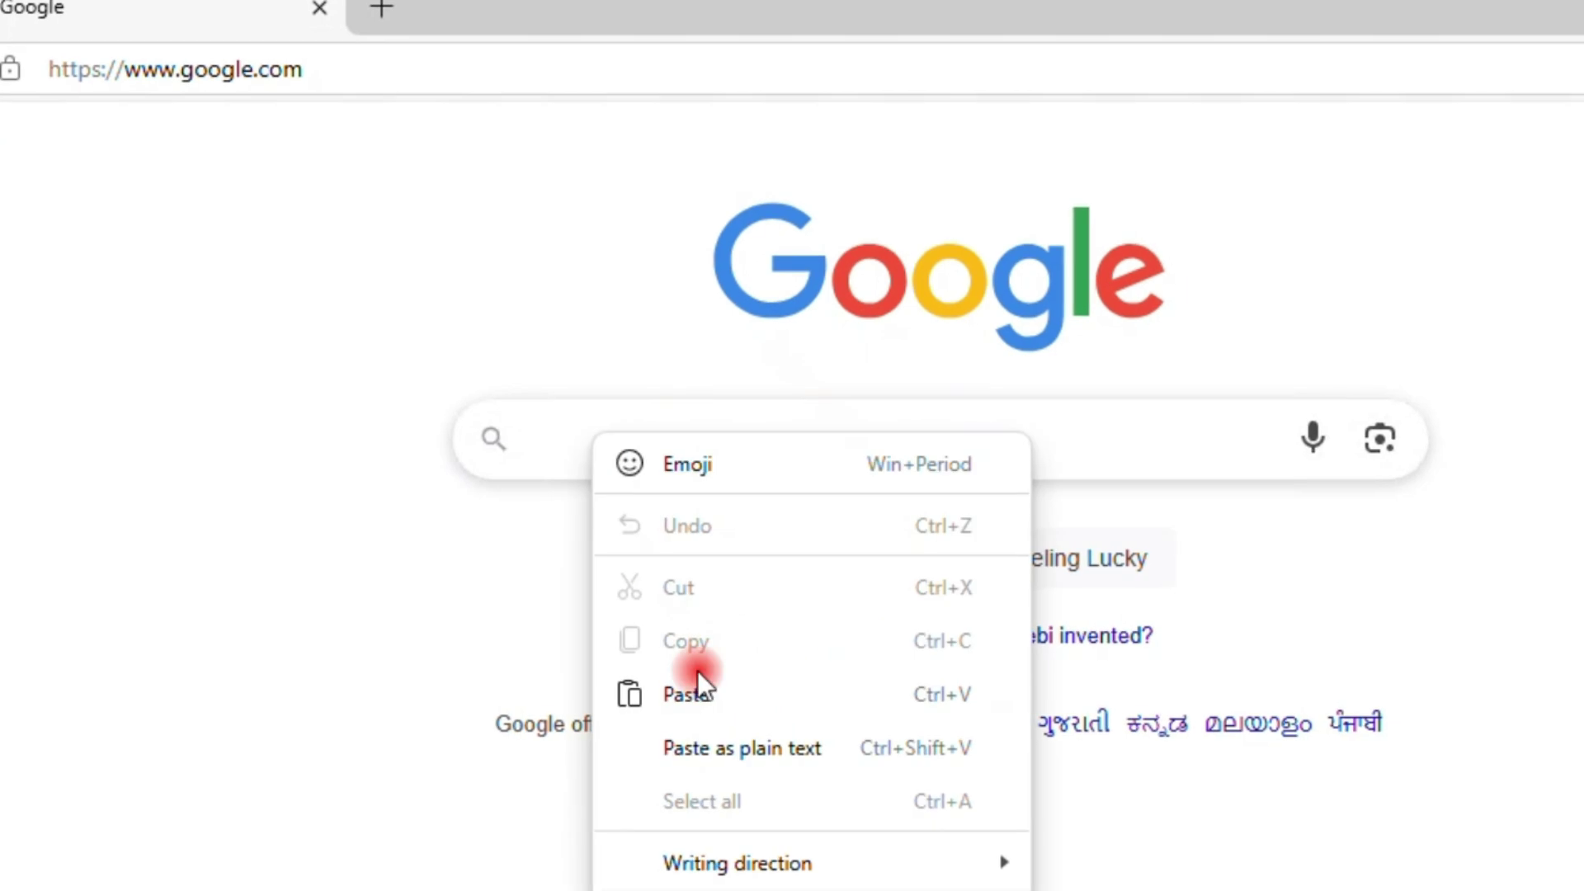
pyautogui.click(697, 677)
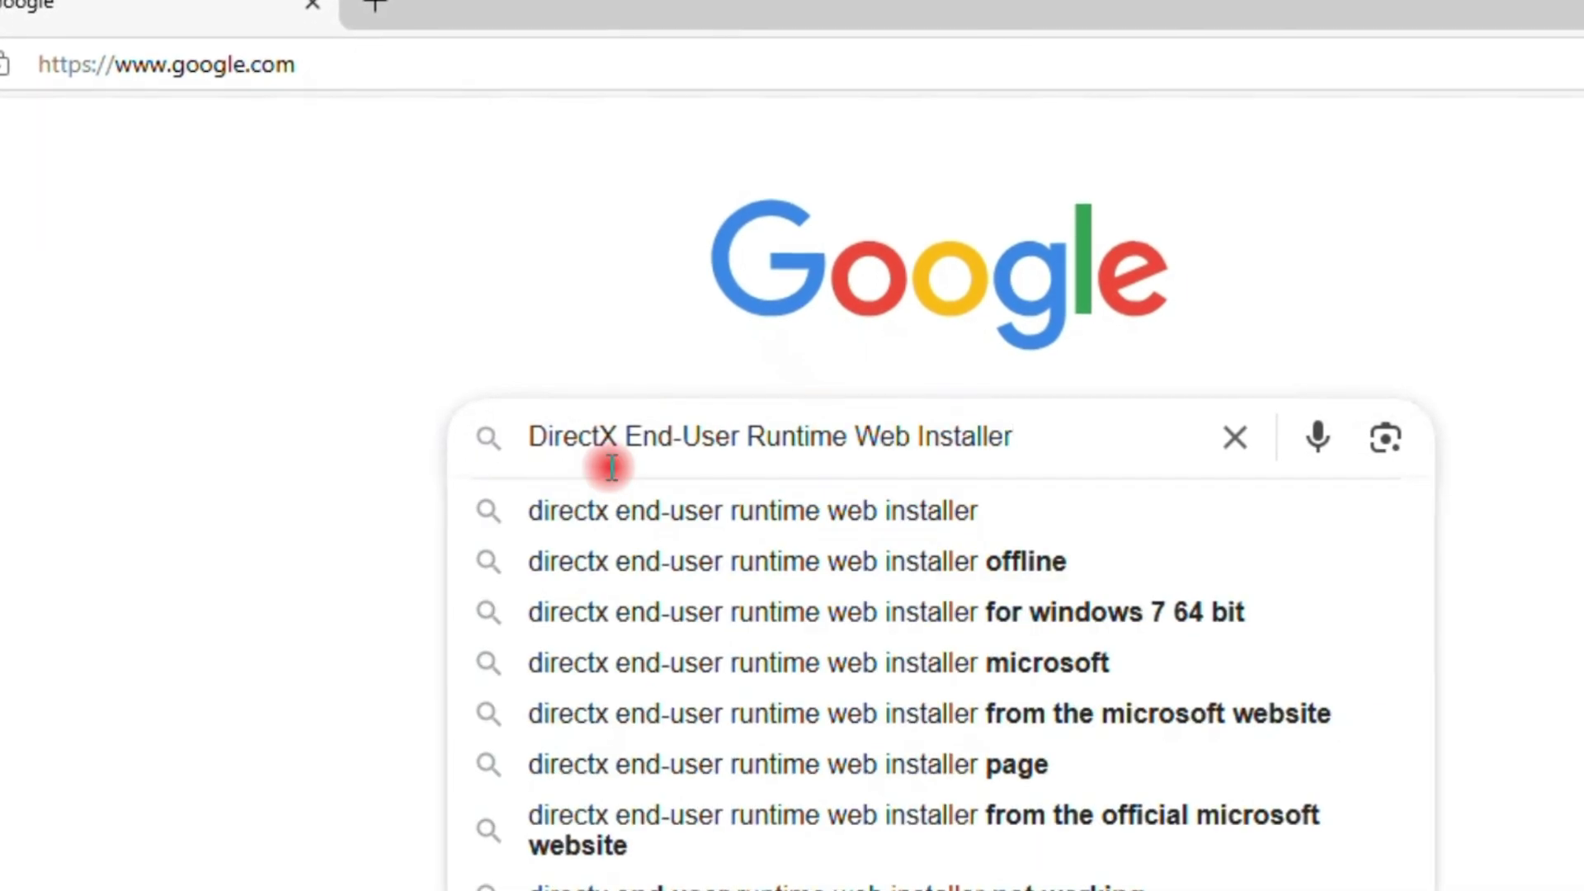
pyautogui.click(932, 517)
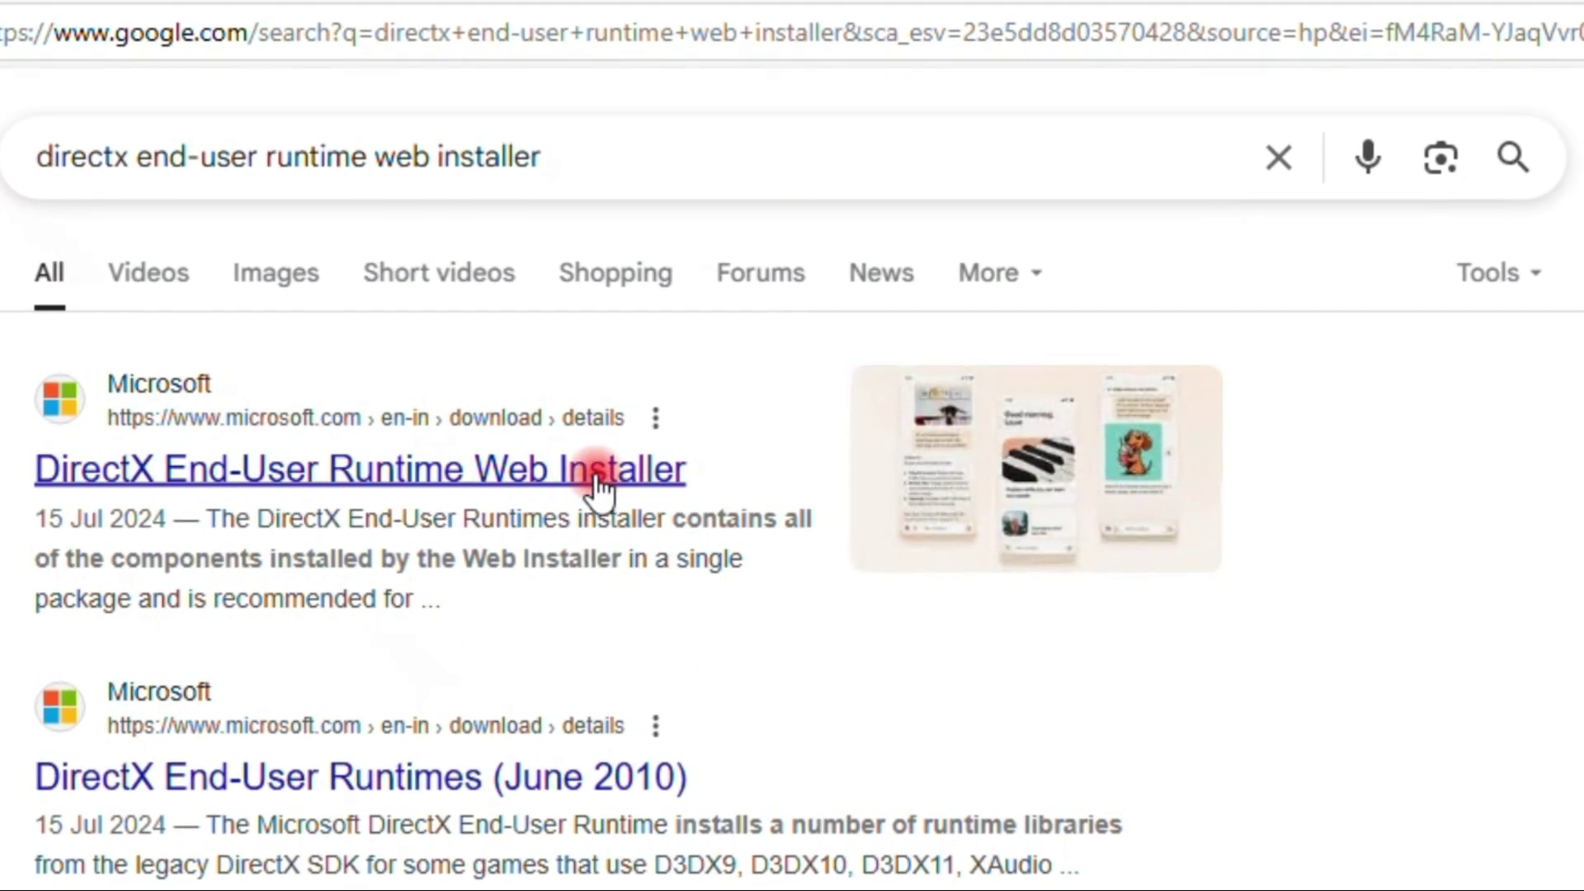
pyautogui.click(486, 472)
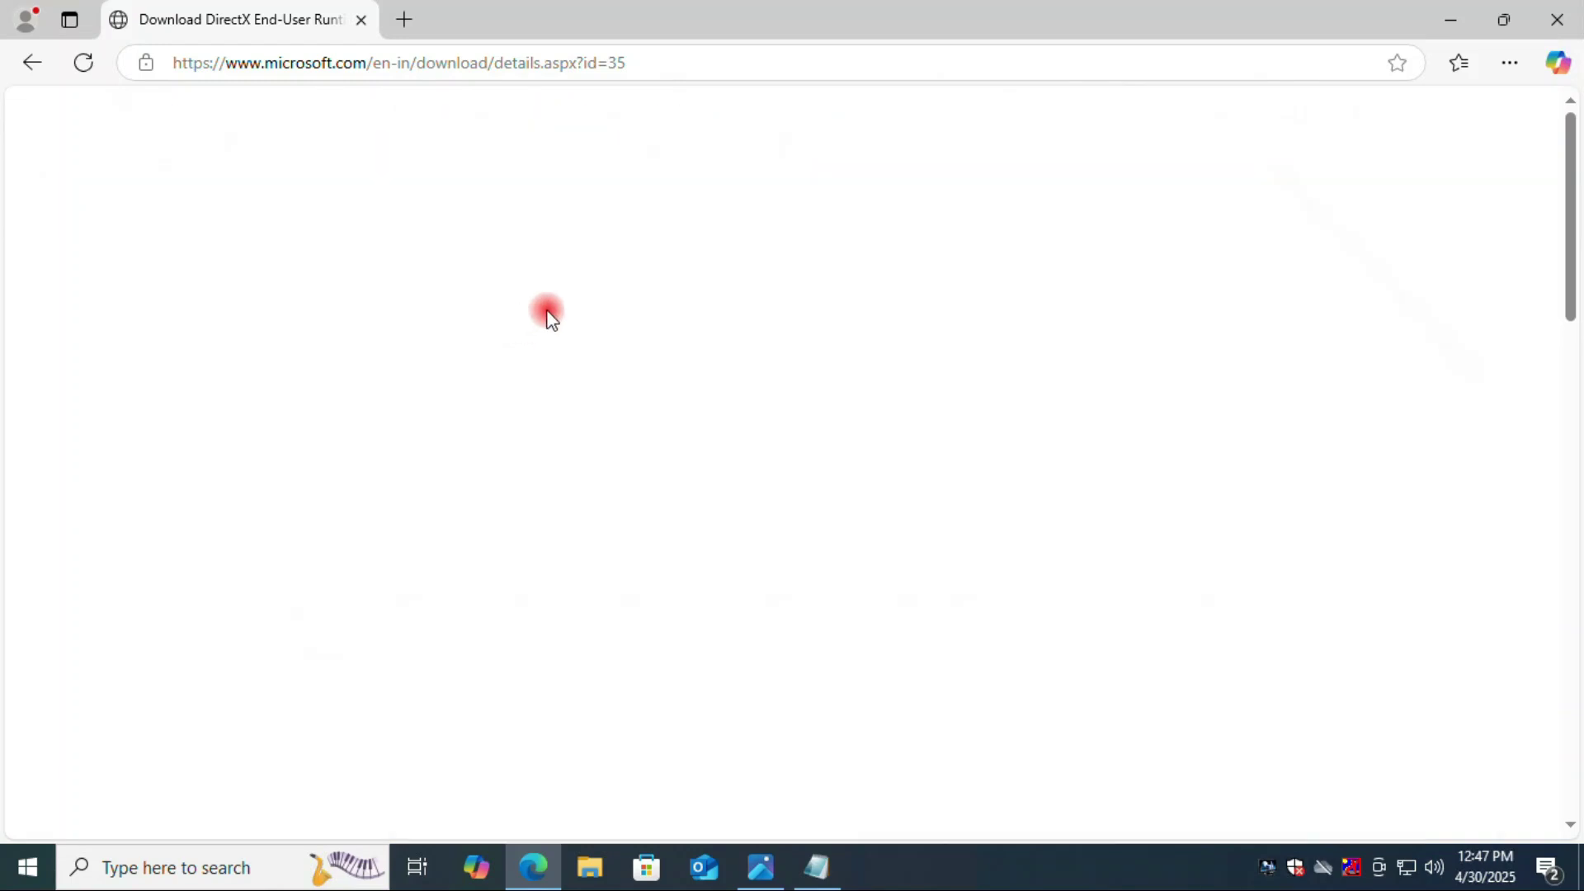
# Download the DirectX End-User Runtime Web Installer with English as the language
pyautogui.scroll(-4, 487, 488)
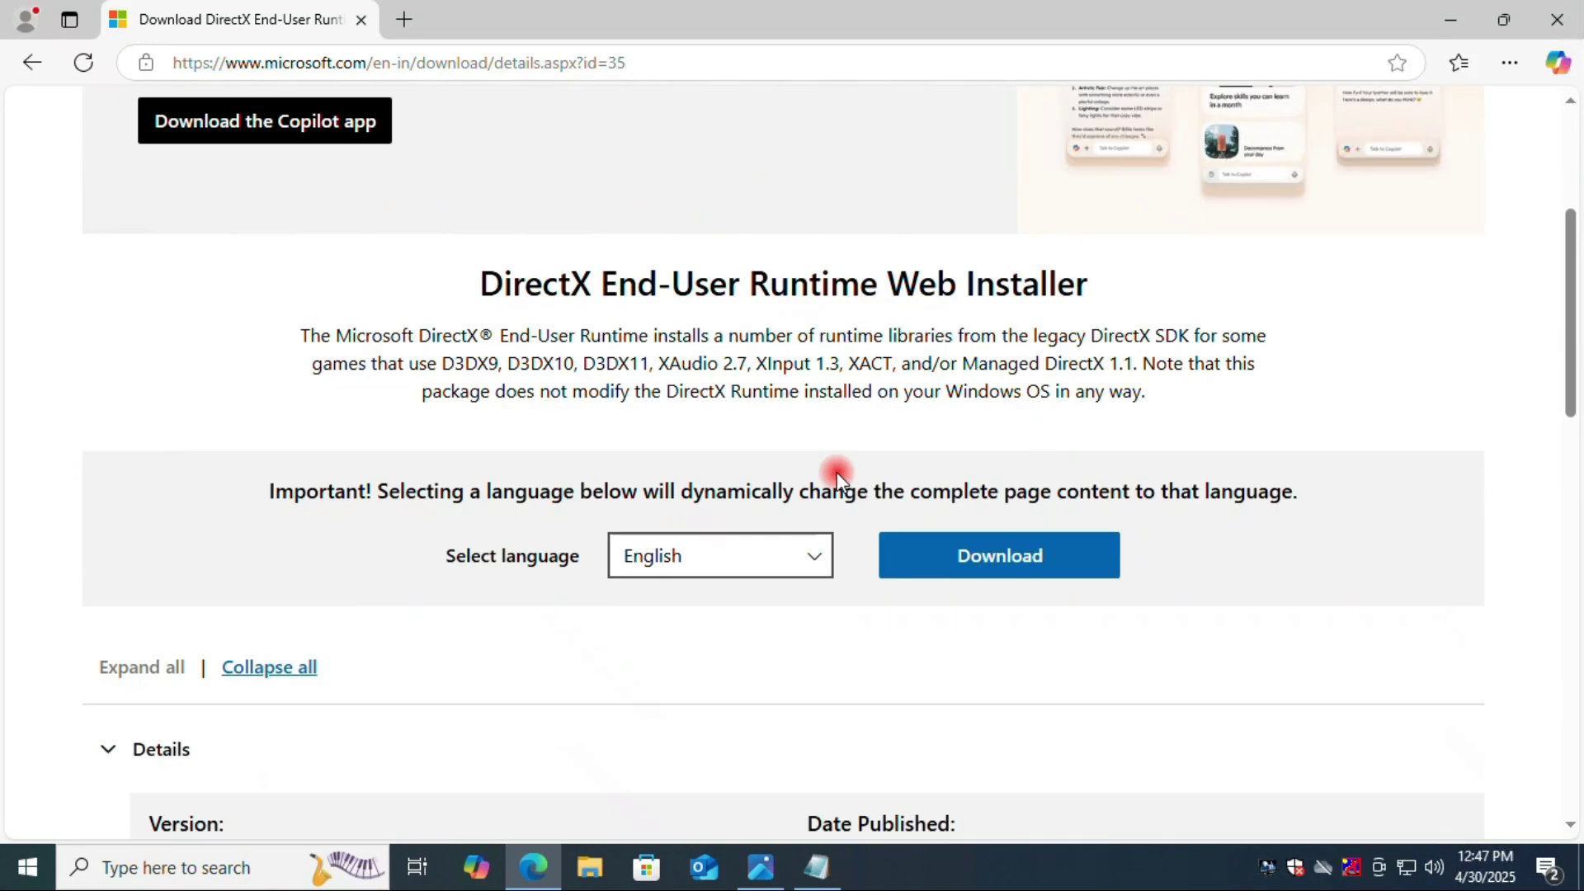
pyautogui.click(672, 569)
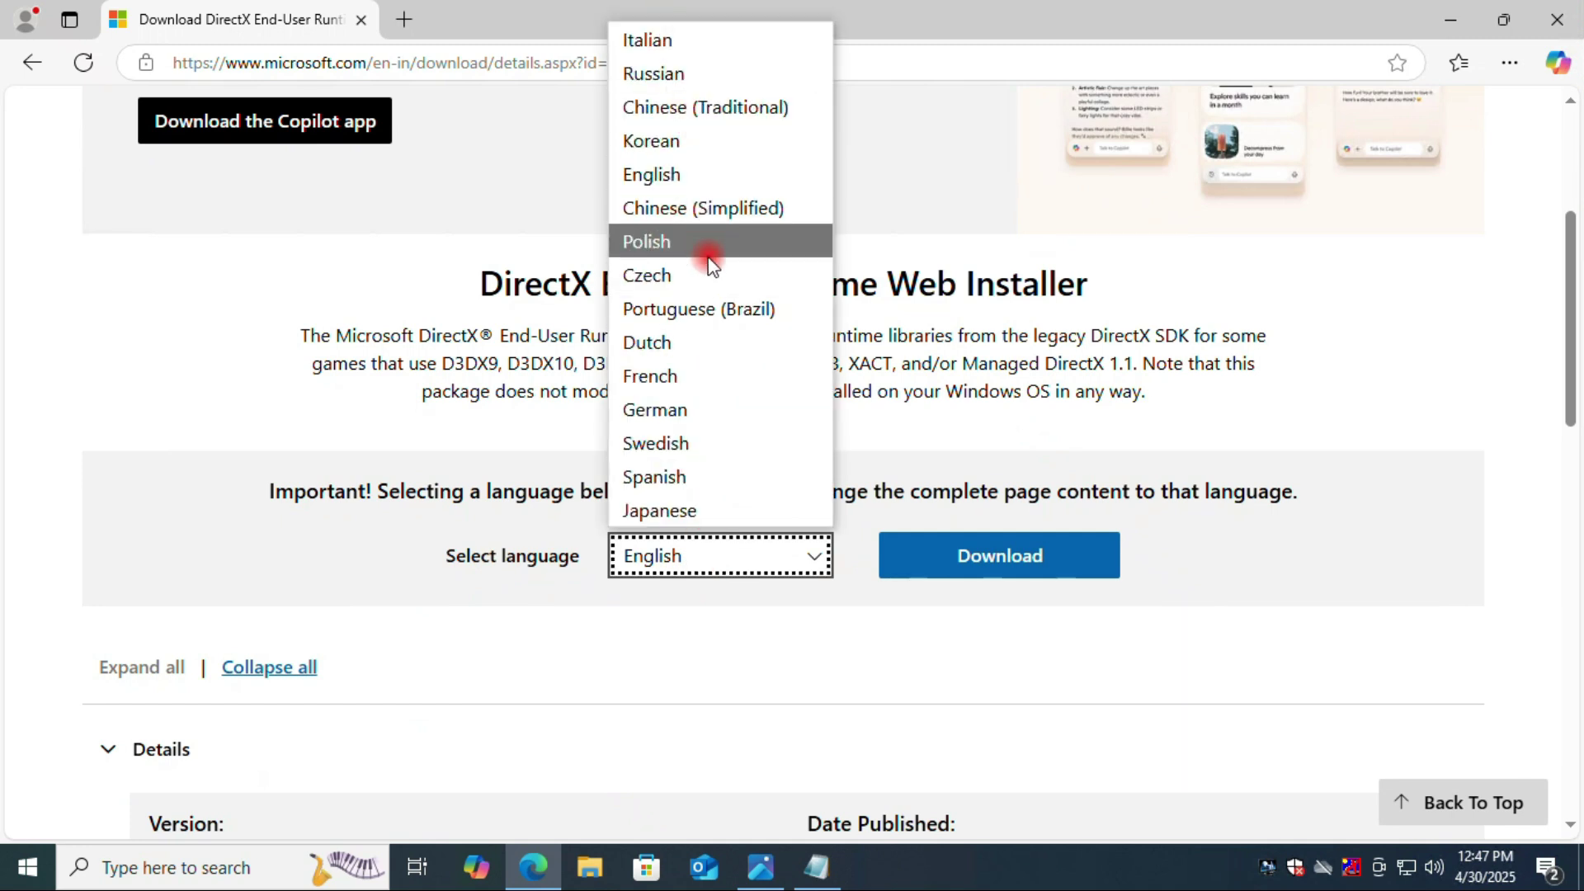
pyautogui.click(730, 623)
pyautogui.click(1019, 557)
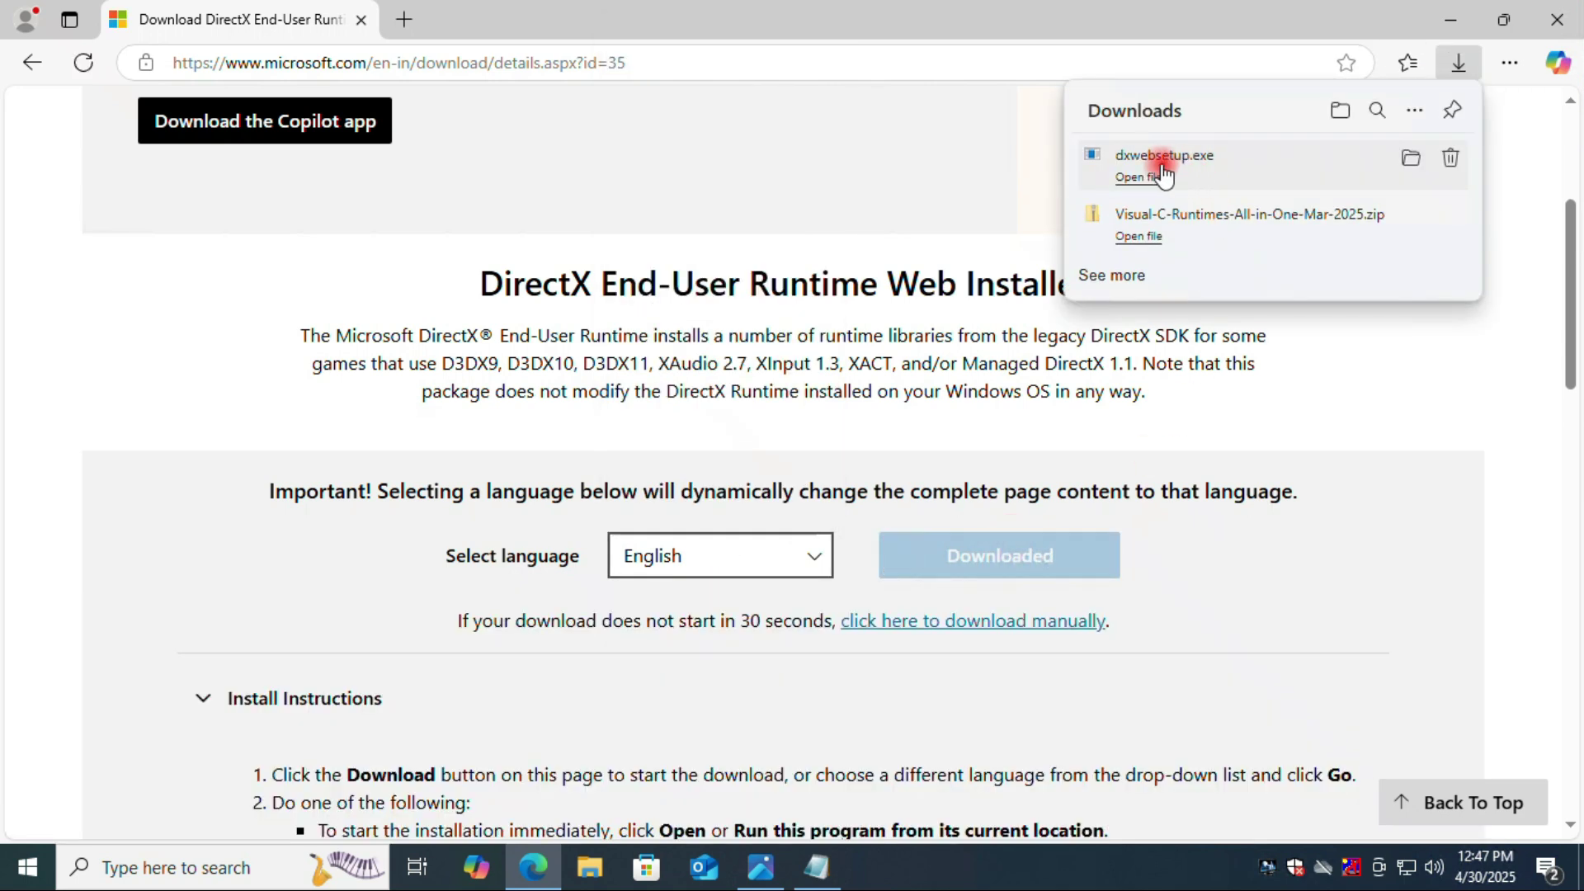
# Switch to File Explorer, run dxwebsetup from the Downloads folder as administrator and approve the permission request
pyautogui.click(592, 870)
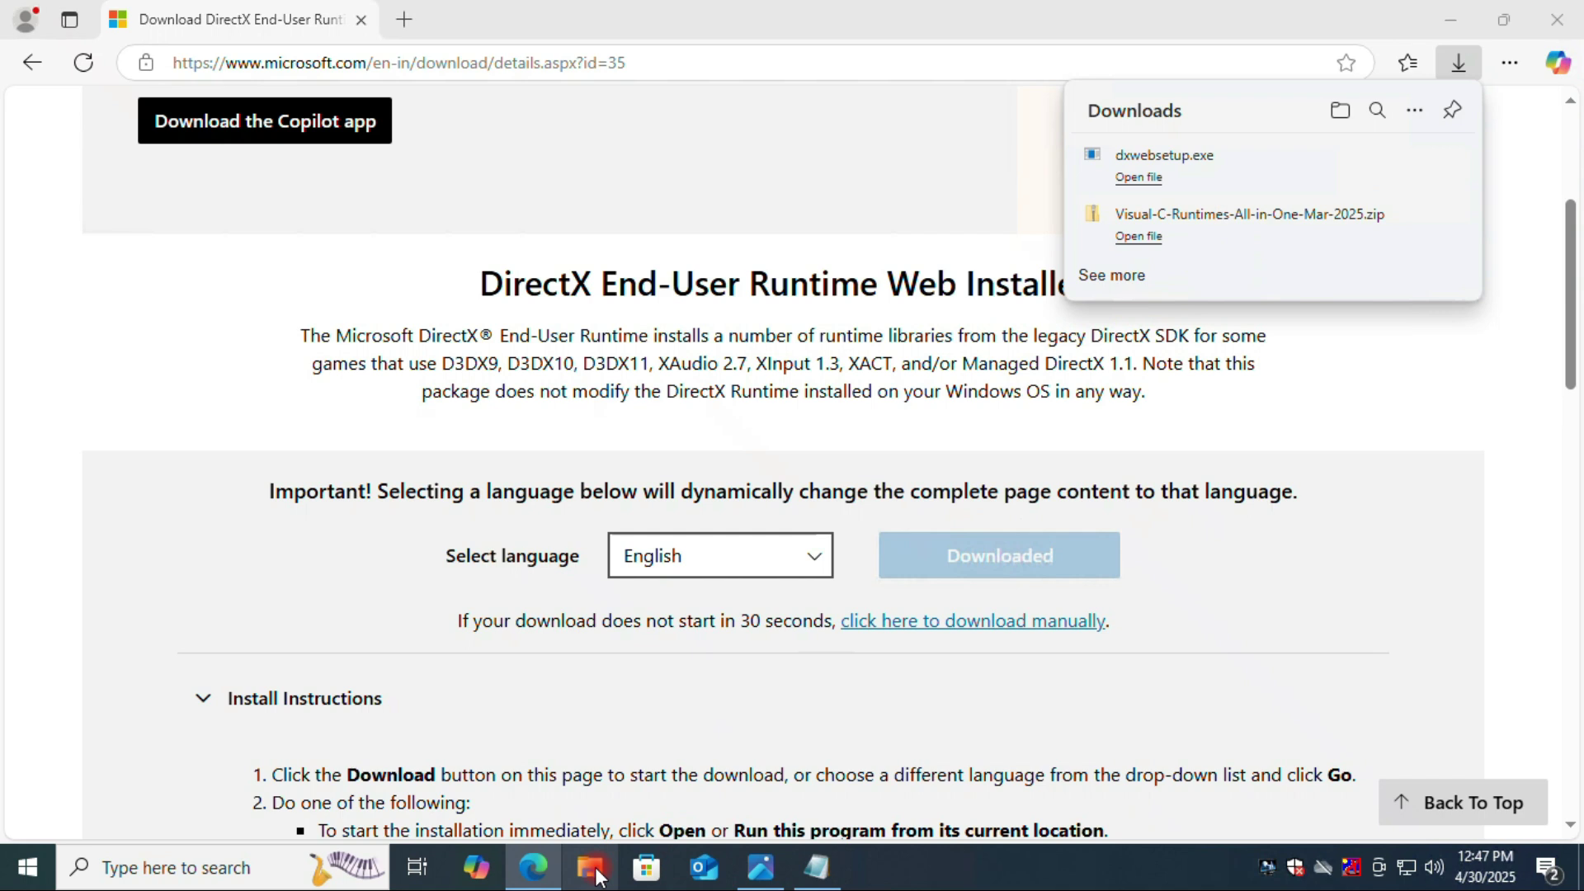
pyautogui.click(98, 182)
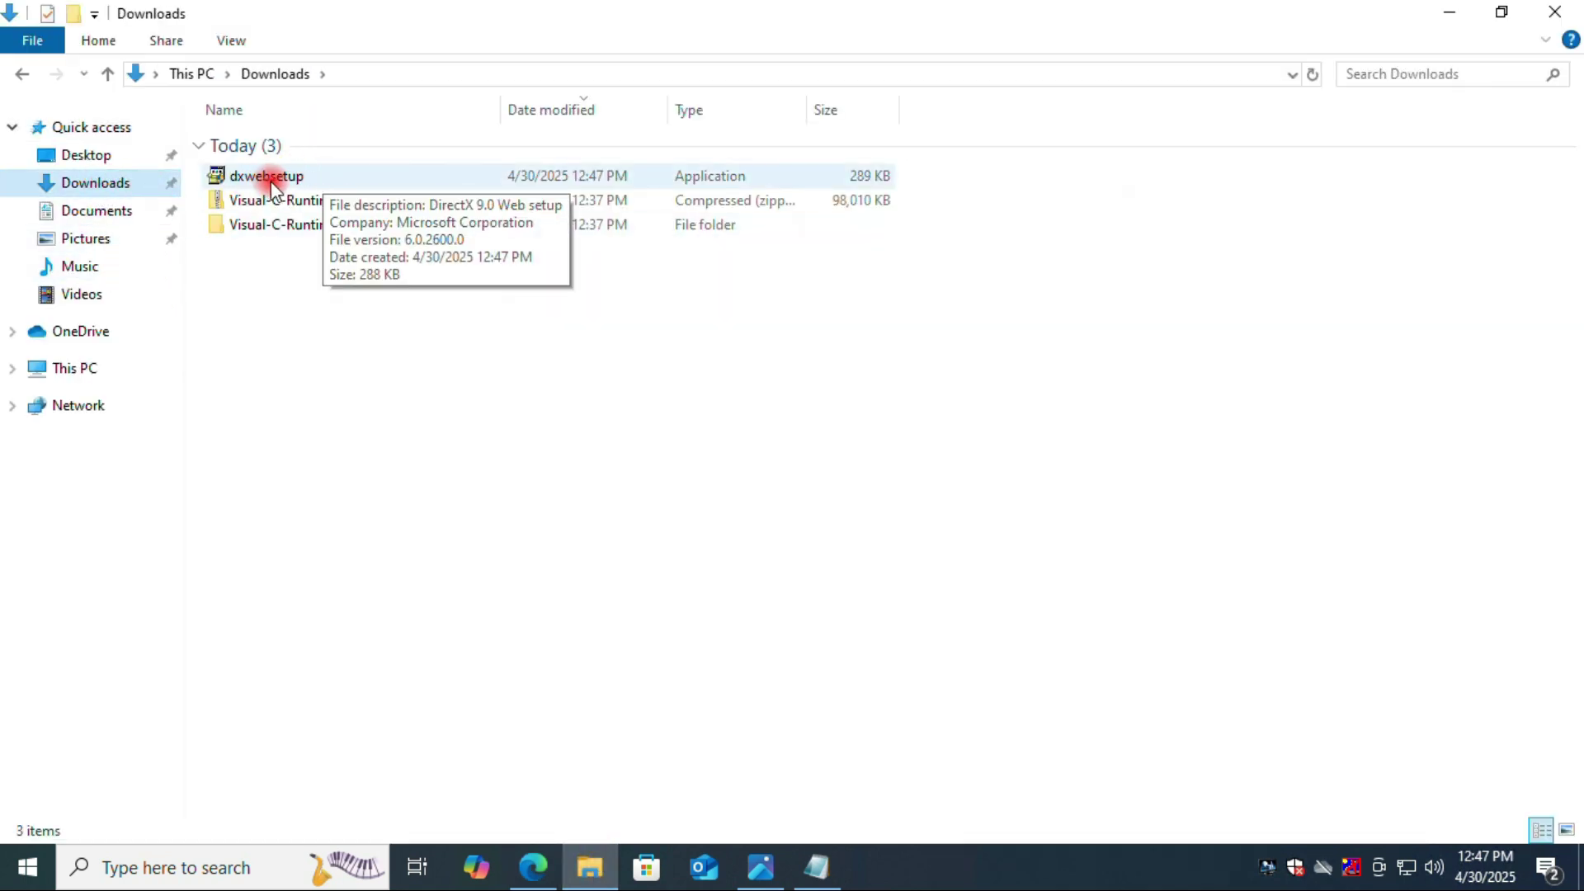
pyautogui.rightClick(269, 181)
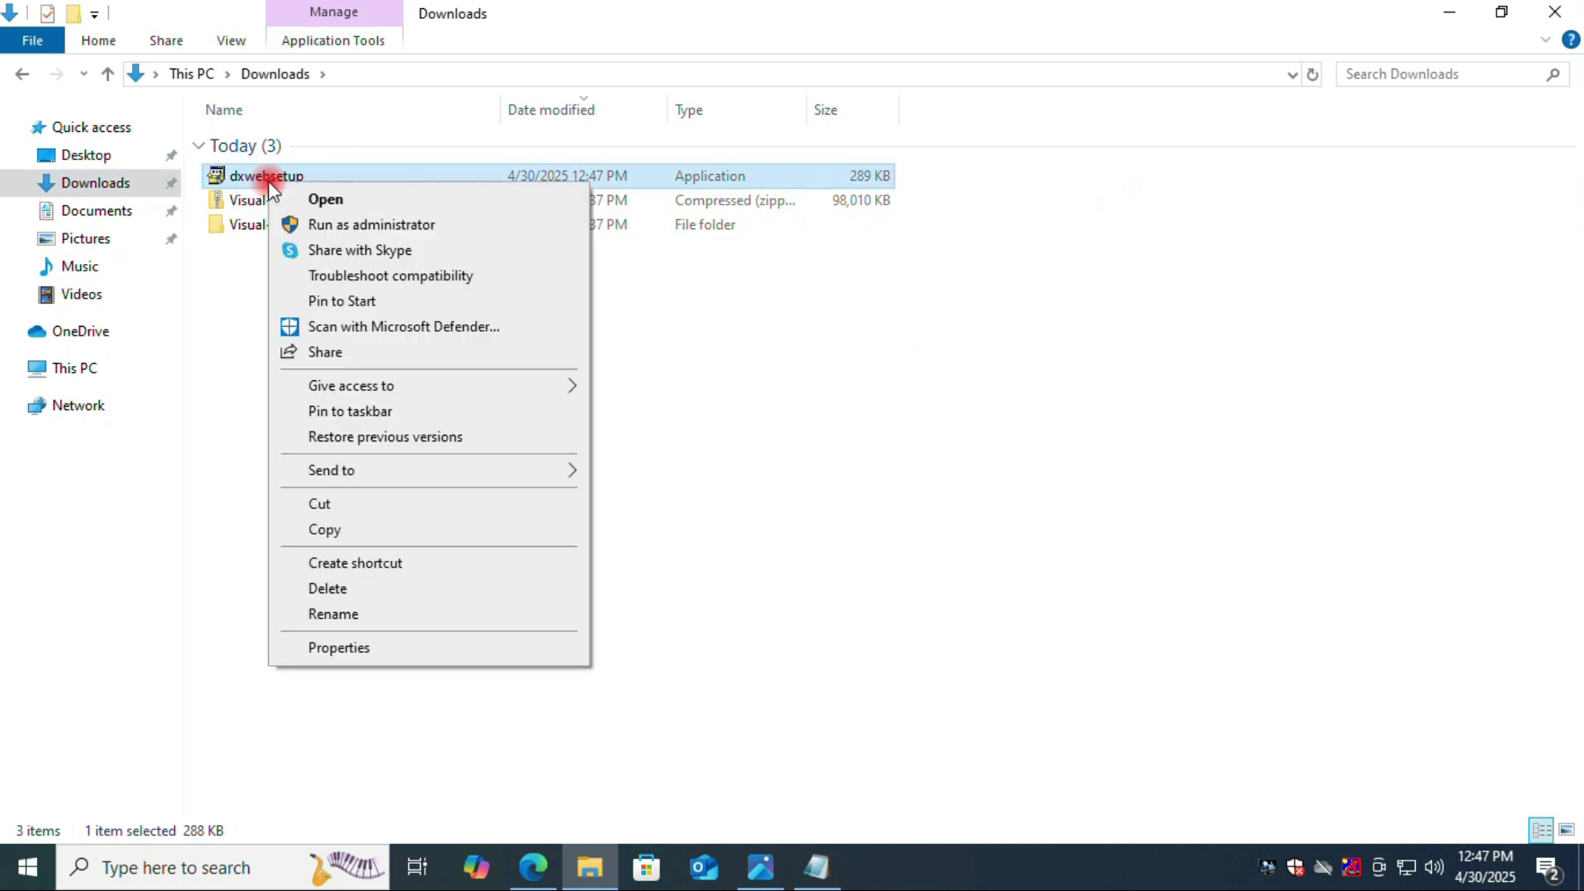
pyautogui.click(382, 226)
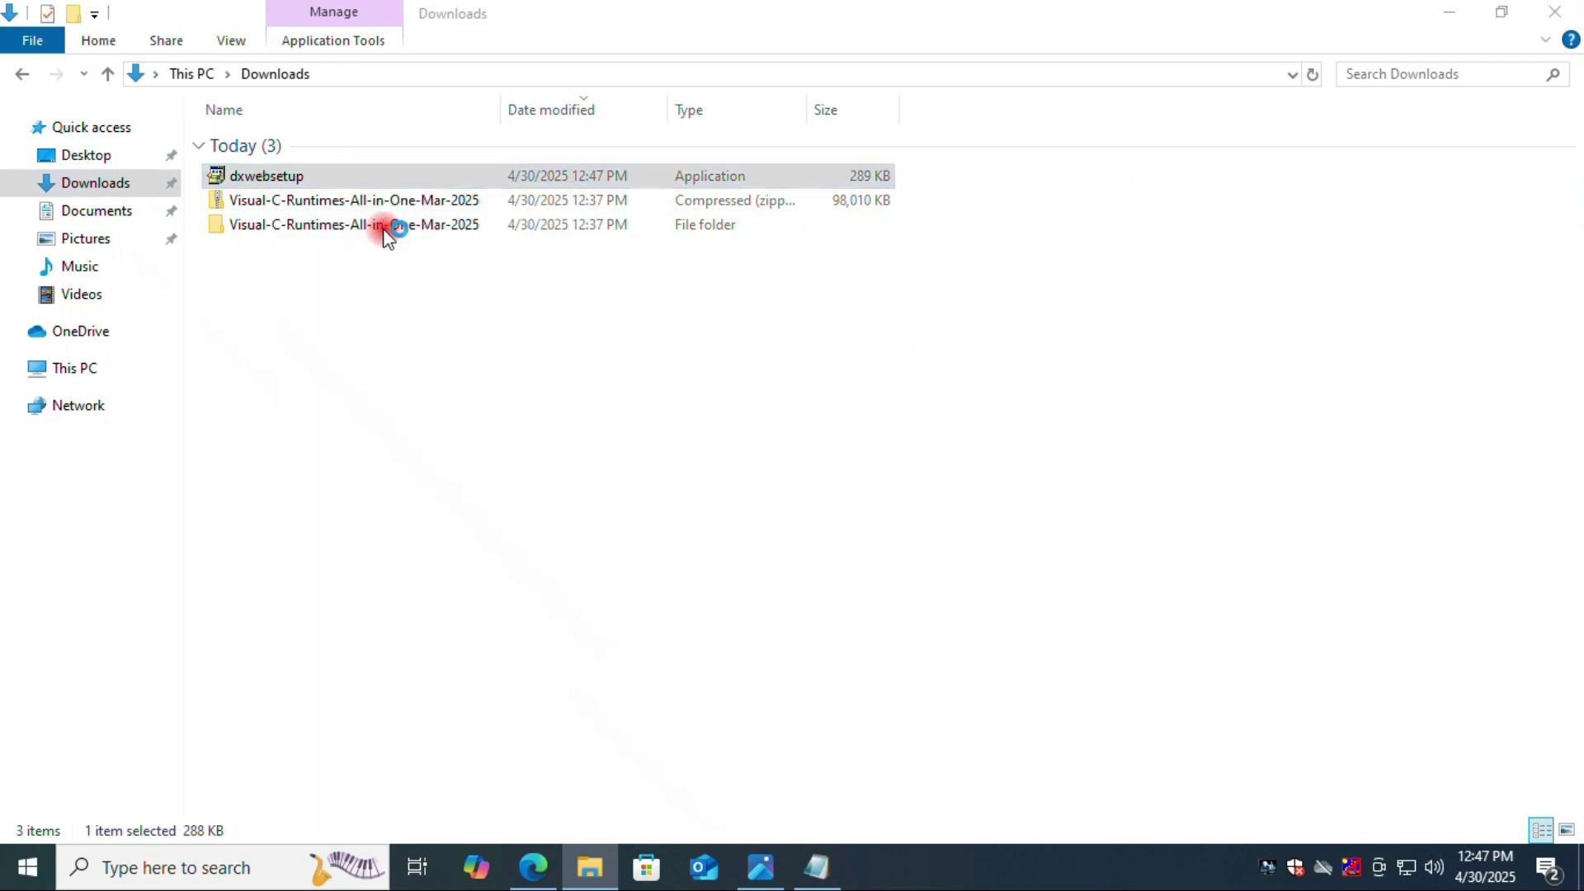
pyautogui.click(686, 589)
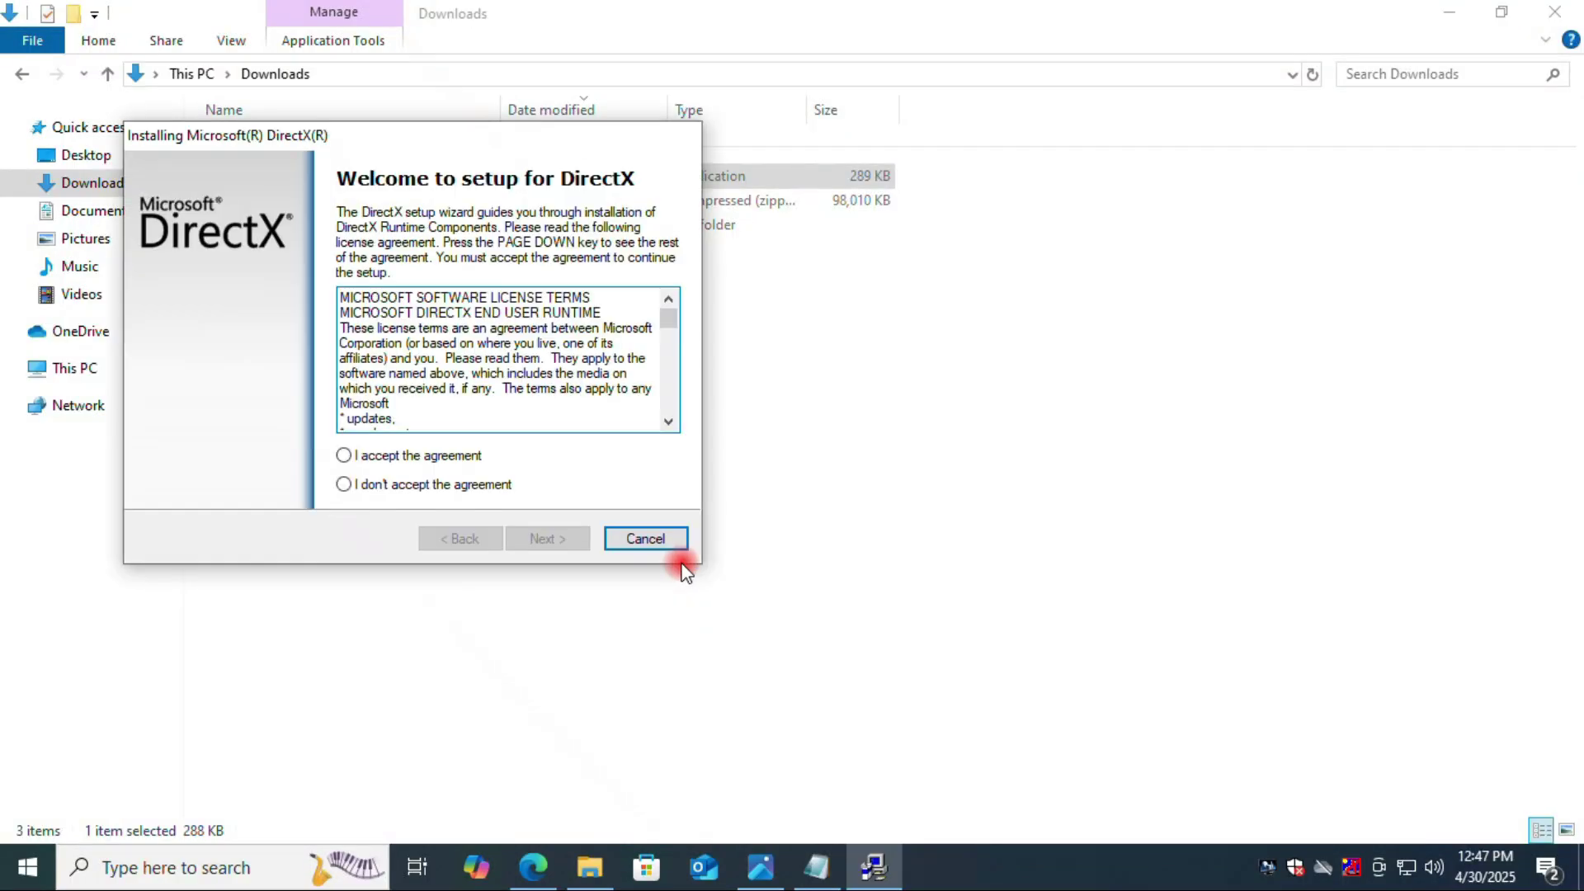
# Accept the DirectX license agreement, continue to the Bing Bar offer, and minimize the Downloads and browser windows behind the setup
pyautogui.click(393, 458)
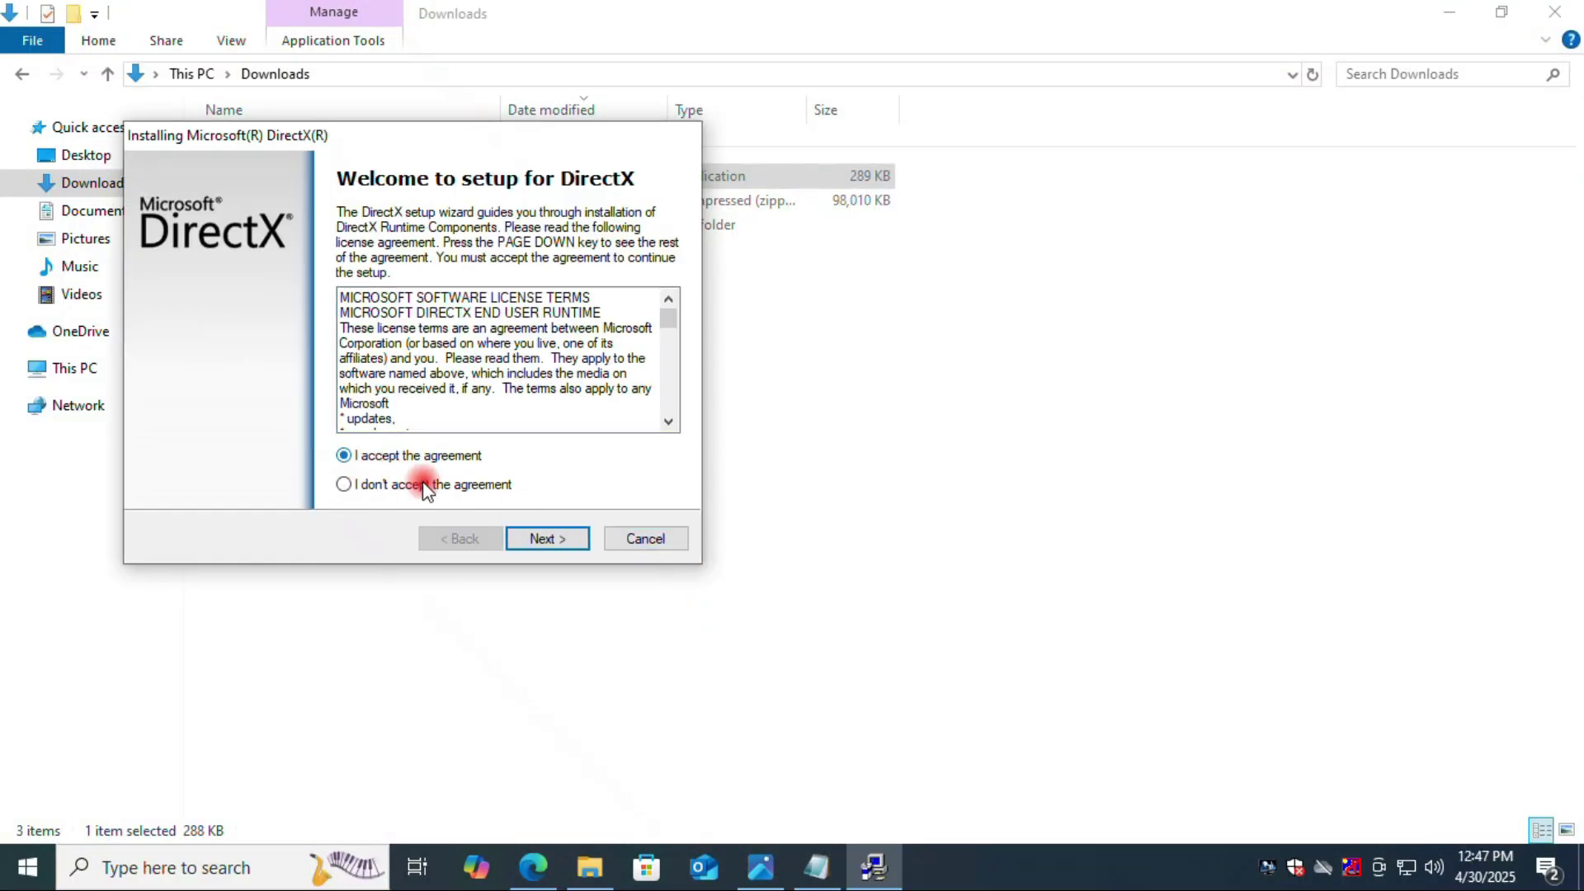
pyautogui.click(567, 541)
pyautogui.moveTo(483, 152); pyautogui.dragTo(896, 160)
pyautogui.click(1450, 12)
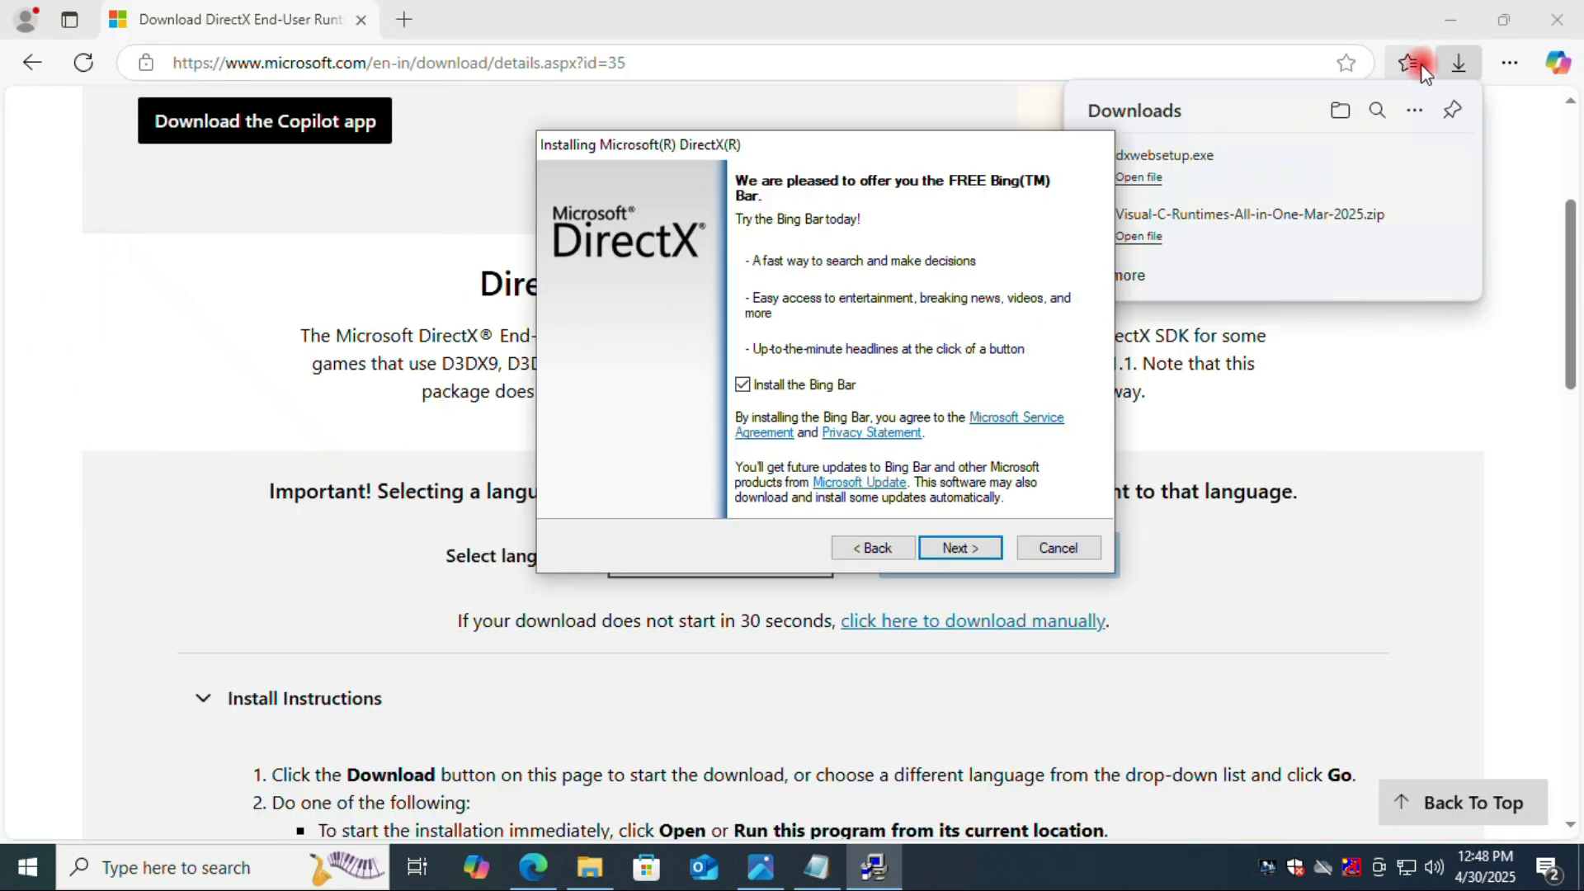
pyautogui.click(1456, 19)
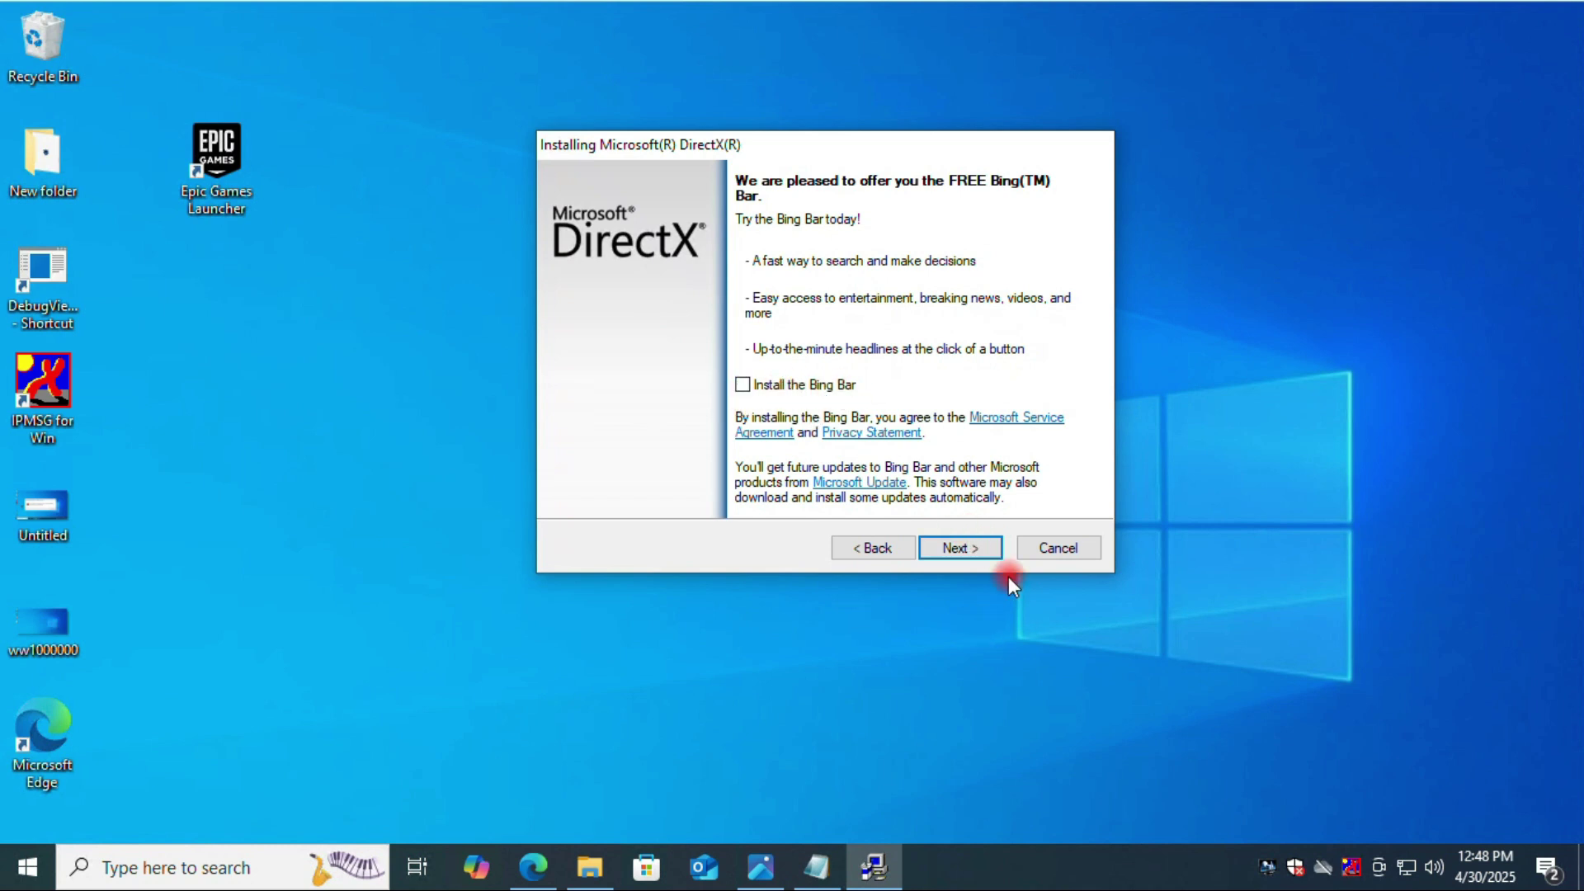
# Decline the Bing Bar, install the DirectX runtime components and finish the setup
pyautogui.click(957, 548)
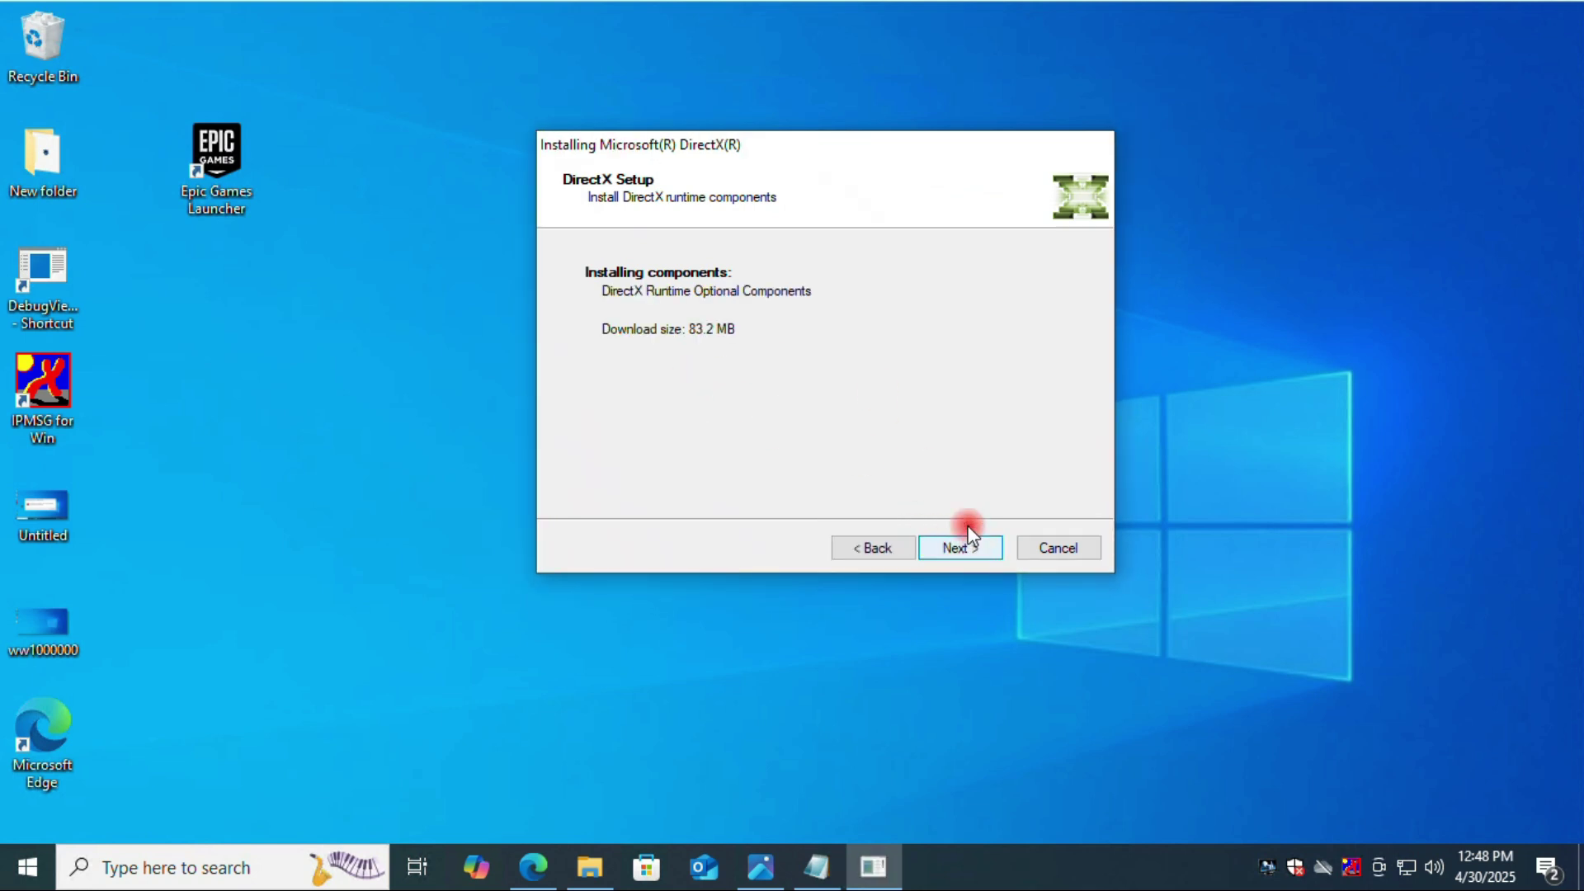
pyautogui.click(962, 545)
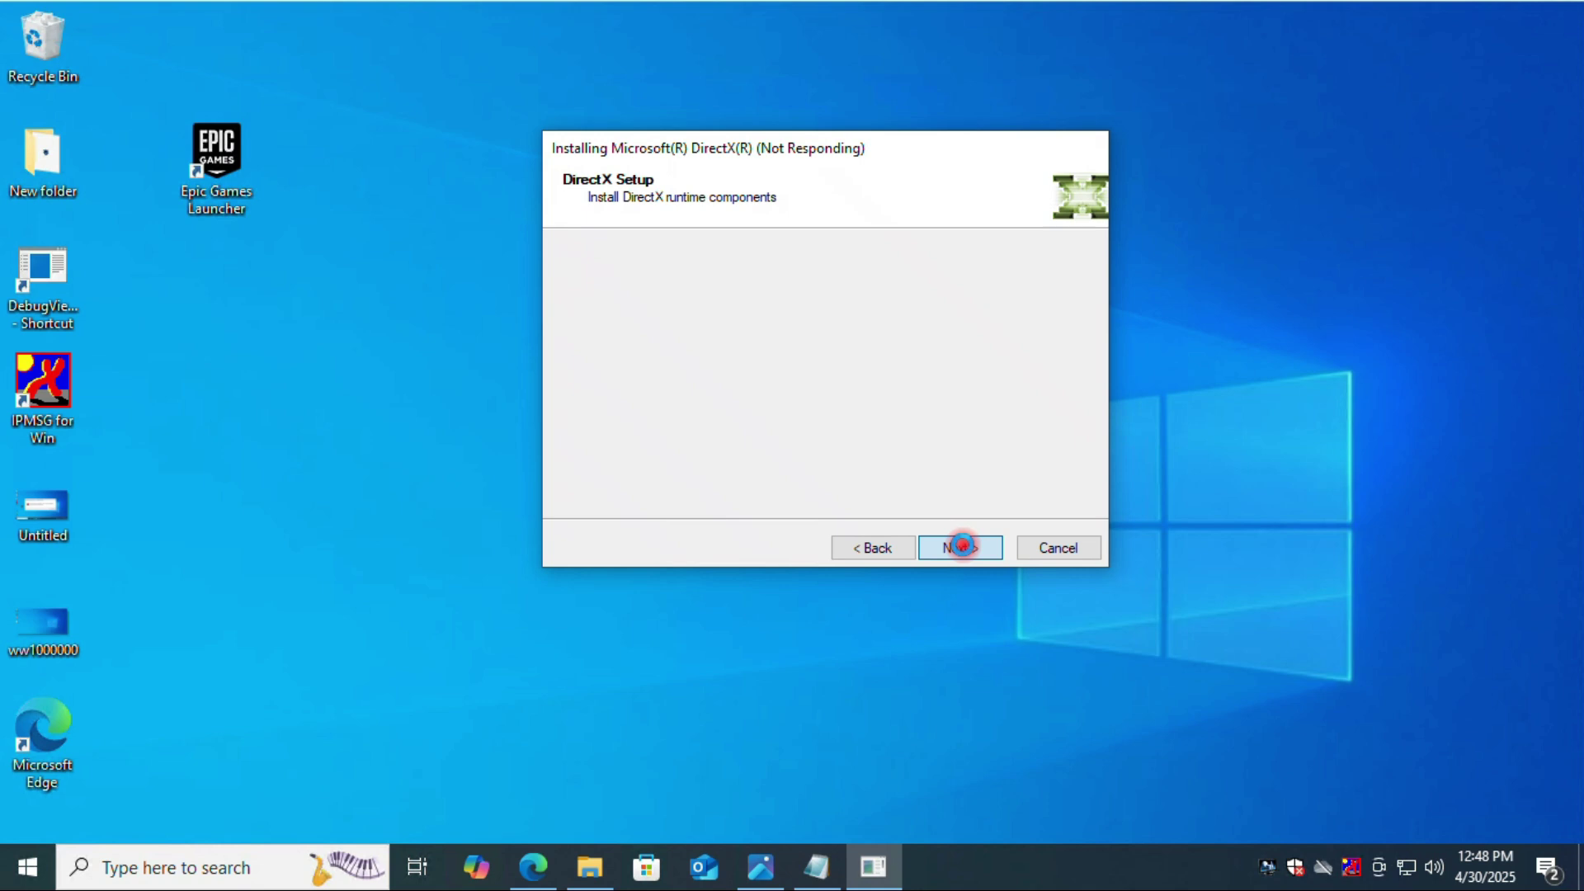
pyautogui.click(962, 544)
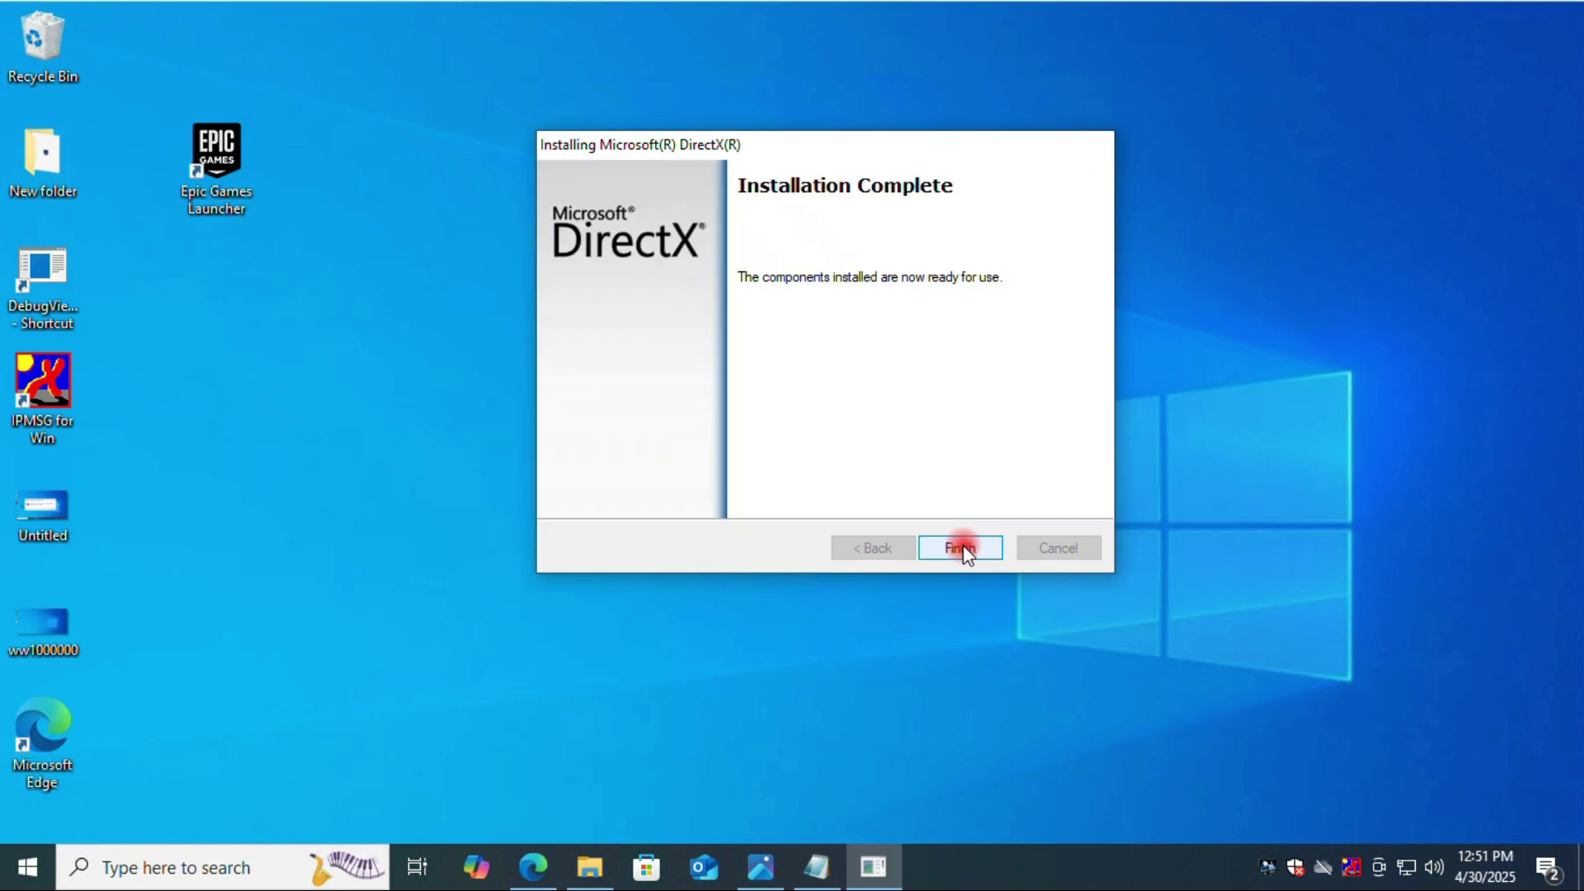
pyautogui.click(957, 549)
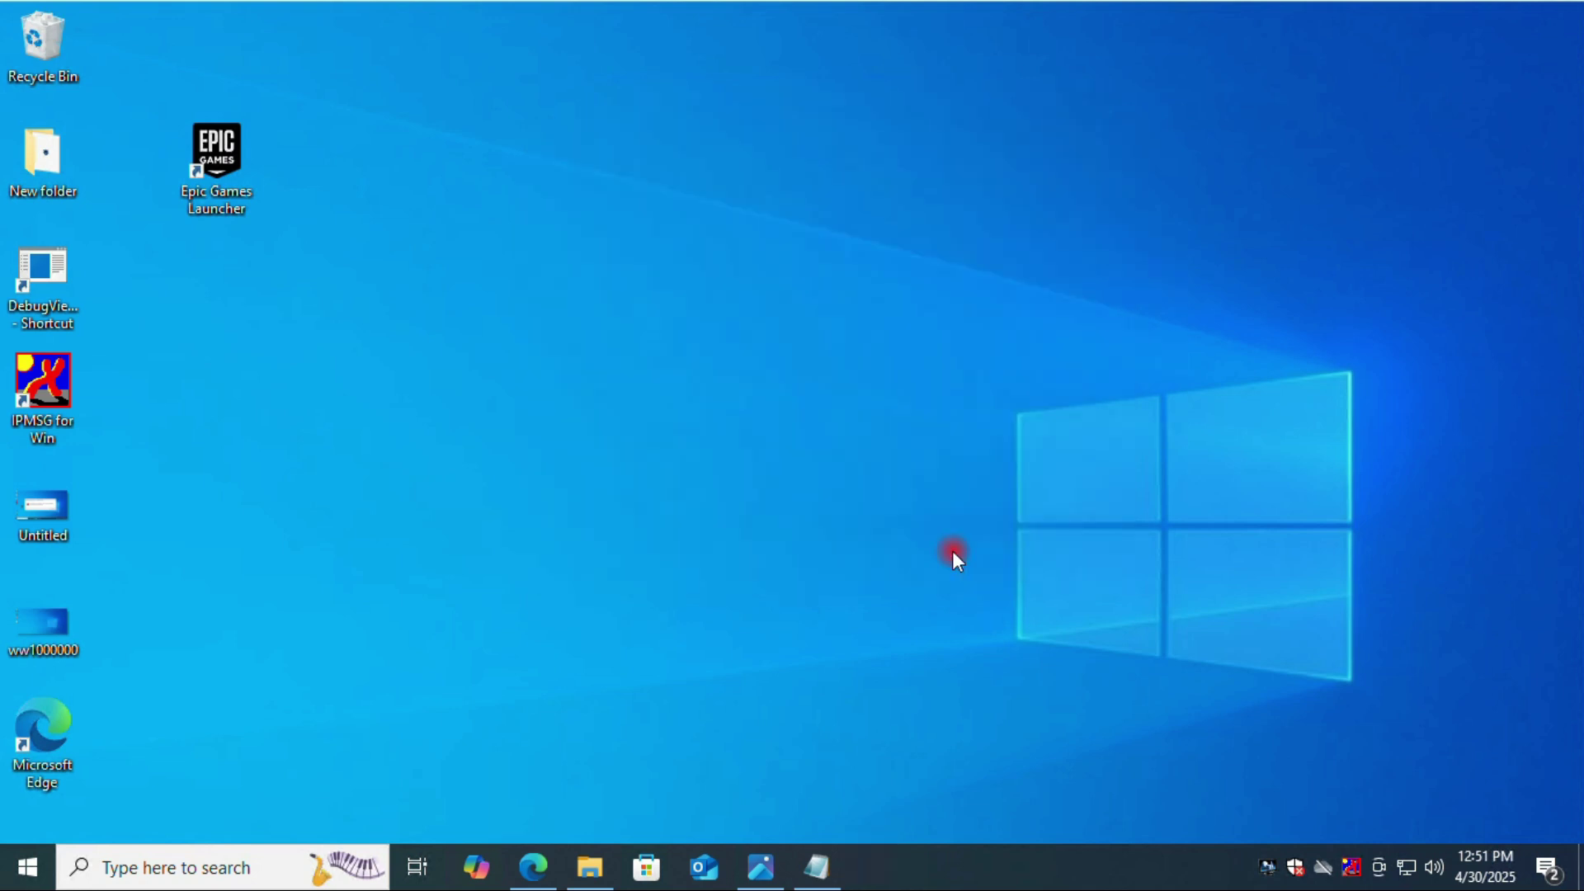
# Open the Windows date and time settings and select the time zone (UTC+05:30) Chennai, Kolkata, Mumbai, New Delhi
pyautogui.rightClick(1487, 868)
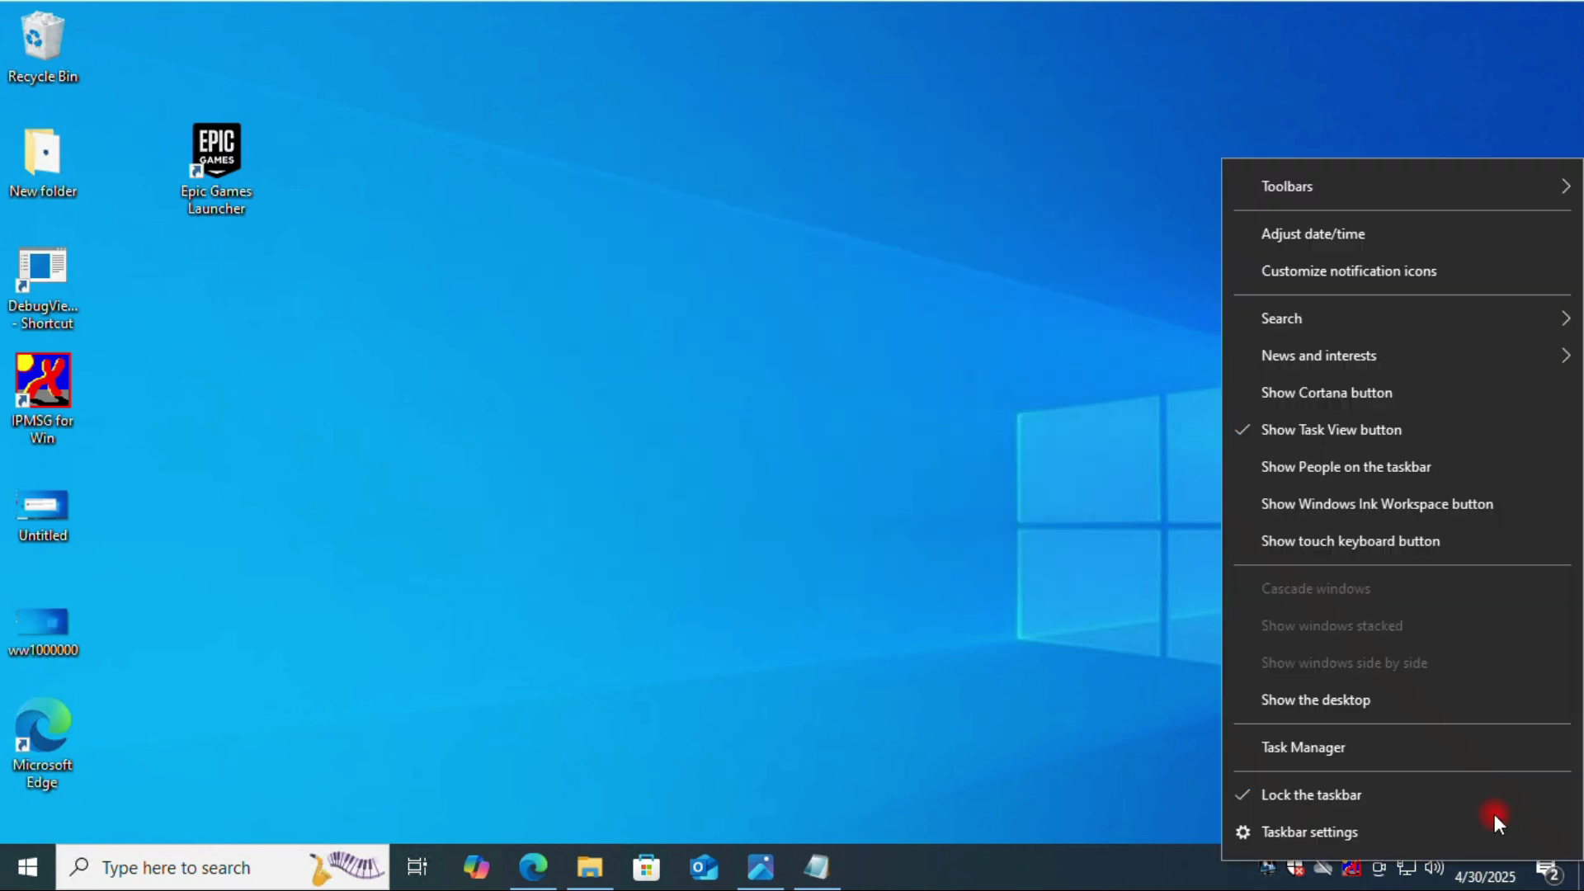
pyautogui.click(1316, 235)
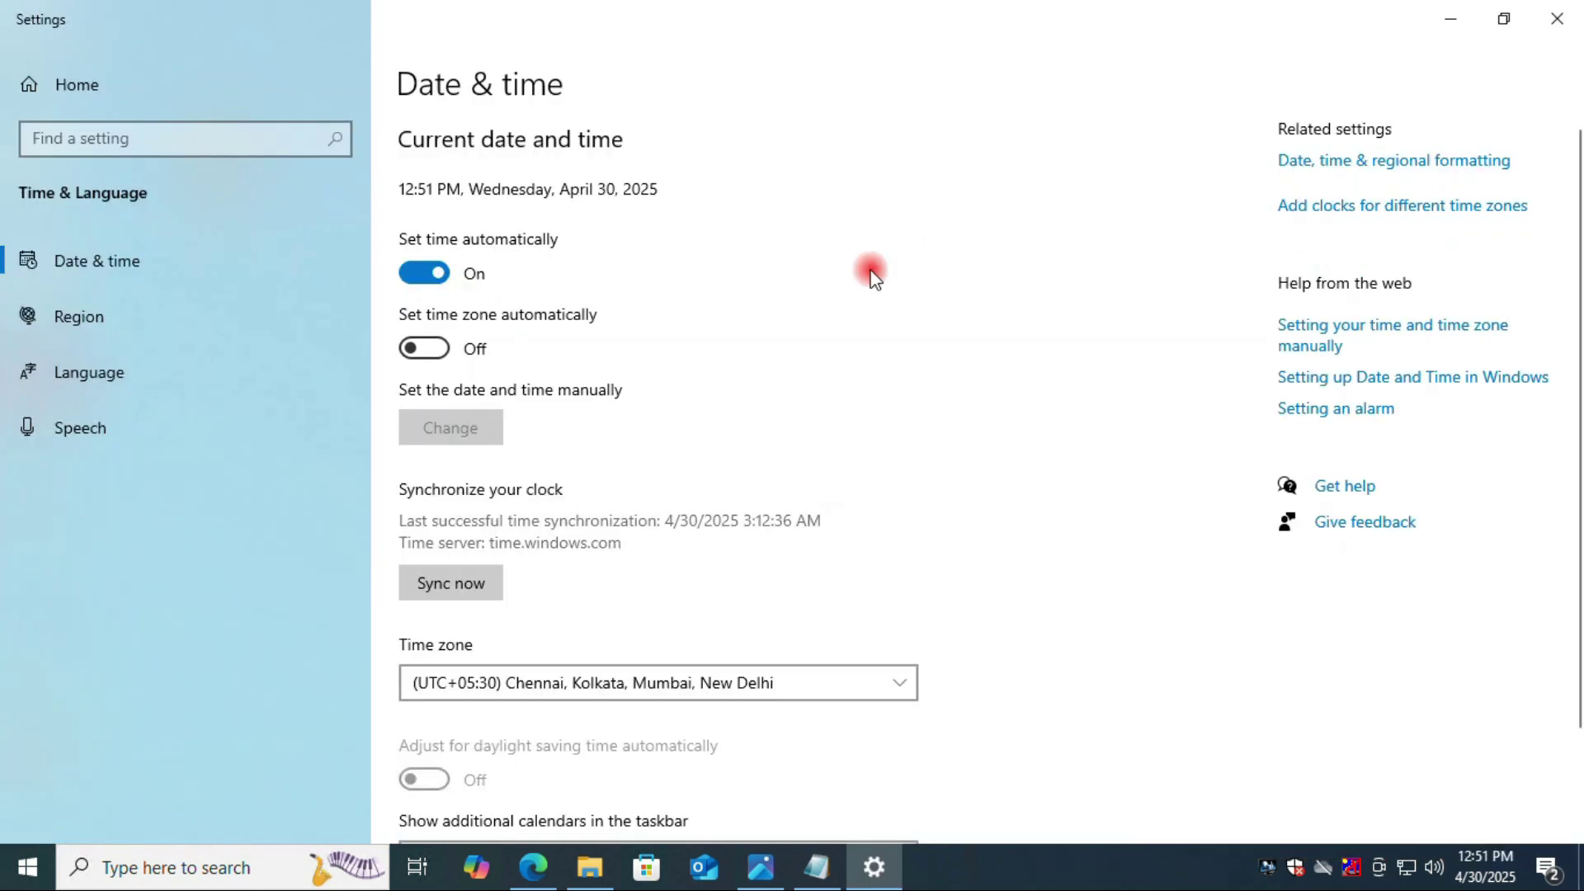
pyautogui.click(730, 689)
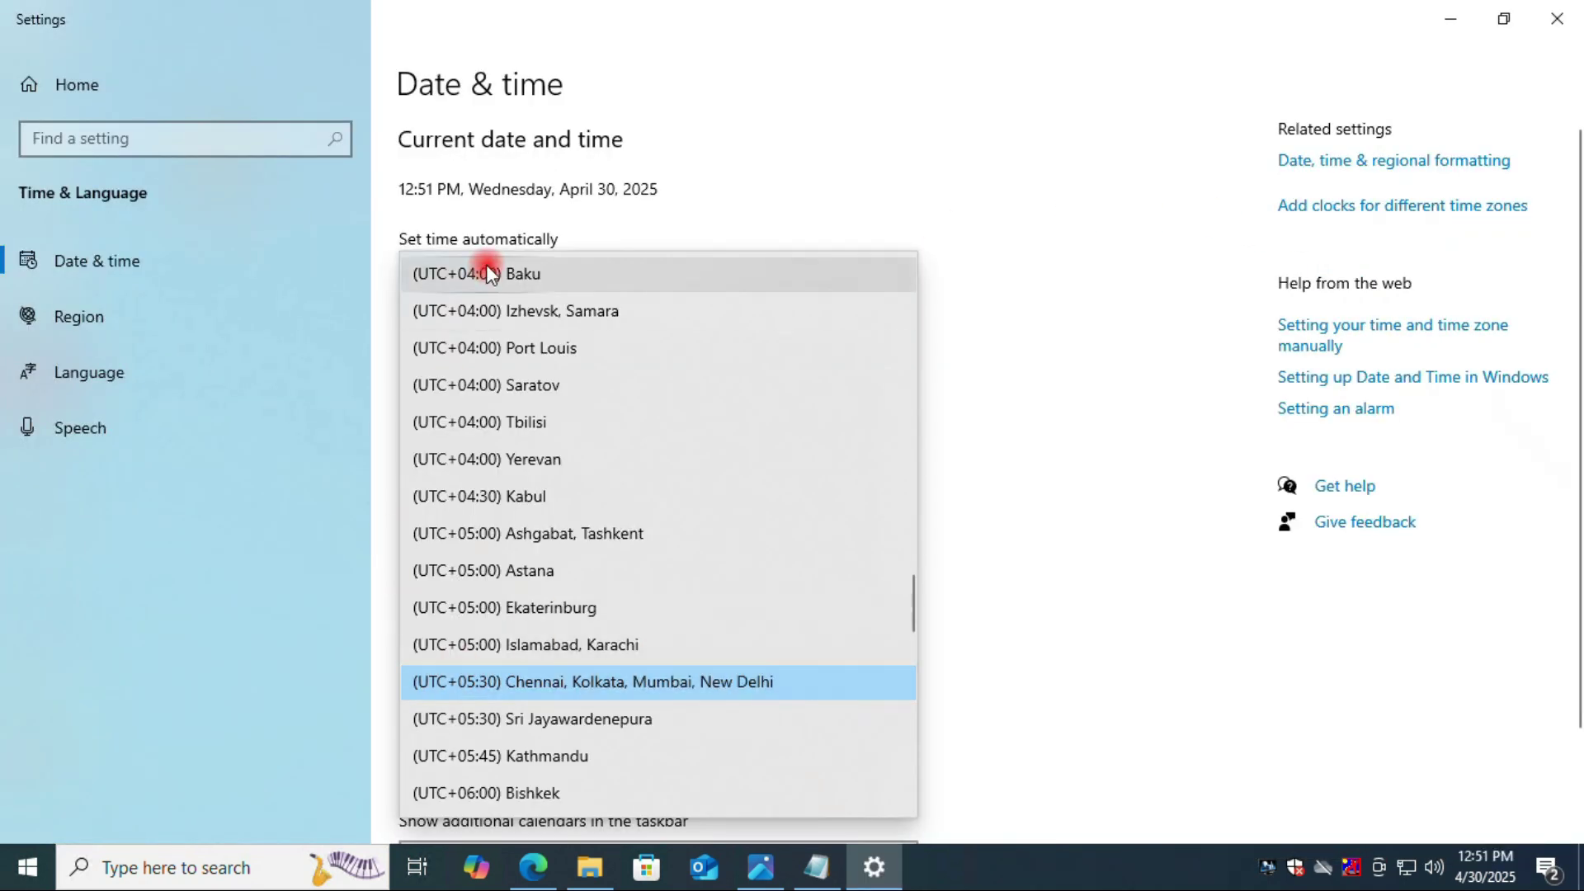
pyautogui.click(651, 688)
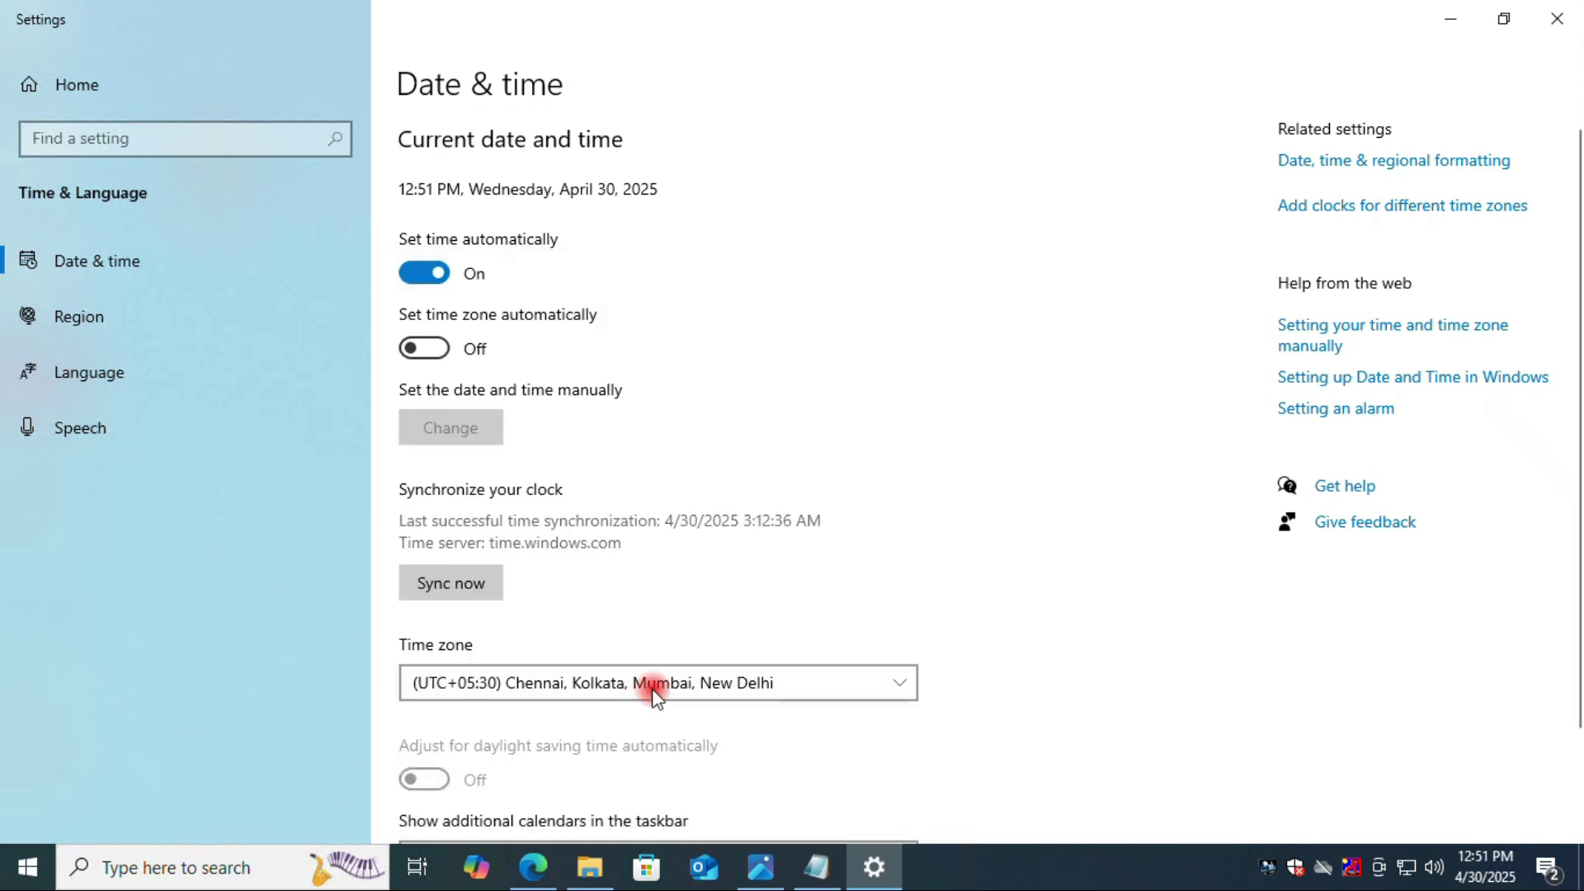
# Turn automatic time setting off and back on, synchronize the clock with the time server, and close Settings
pyautogui.click(421, 275)
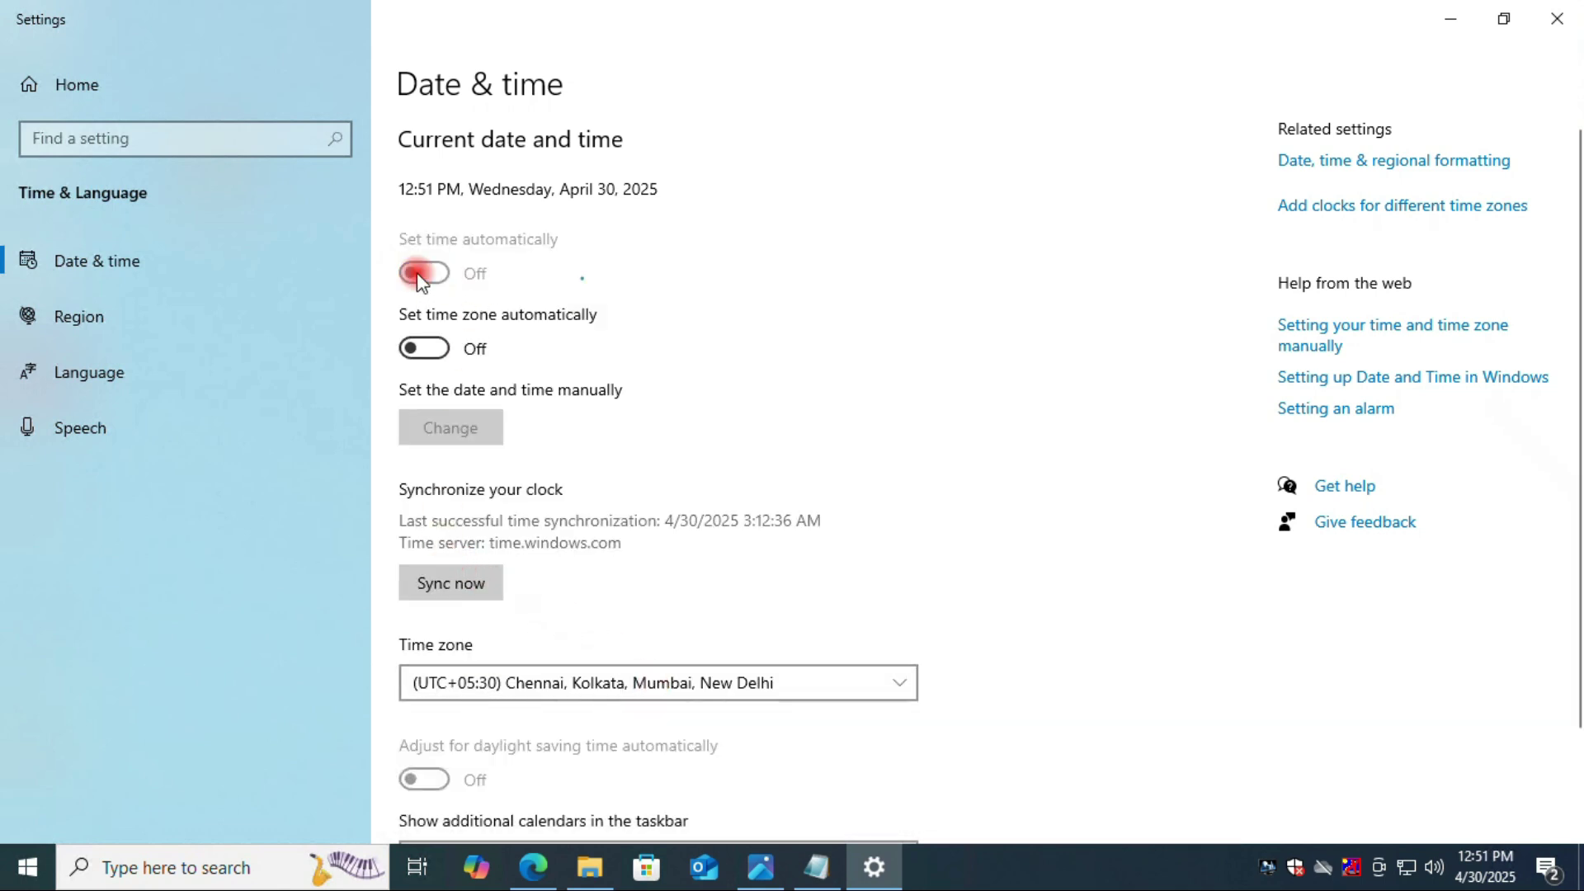
pyautogui.click(428, 275)
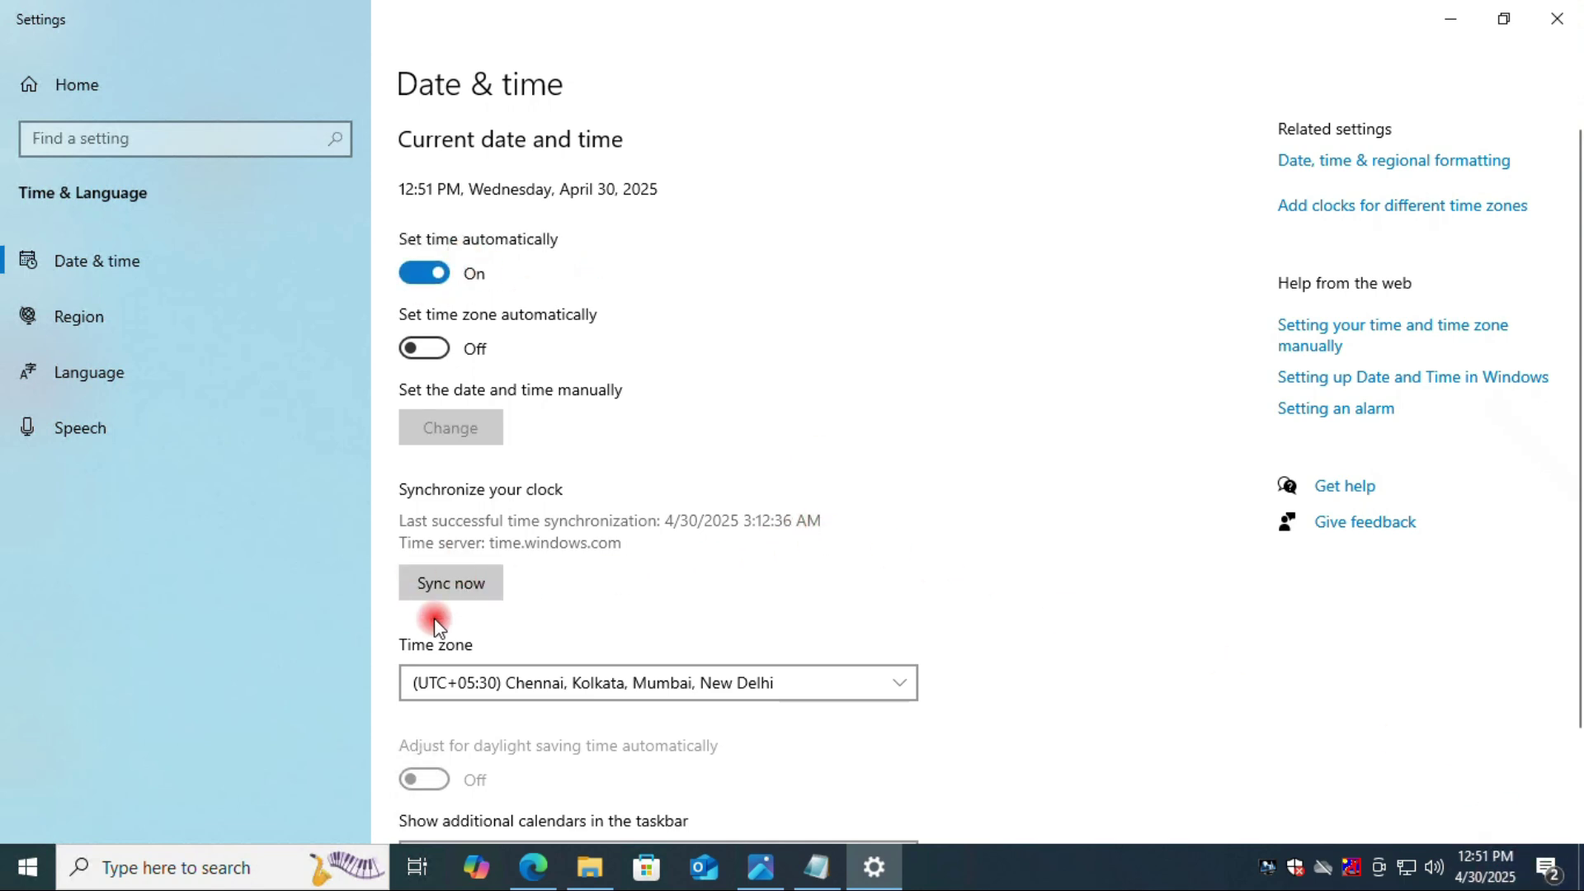
pyautogui.click(451, 586)
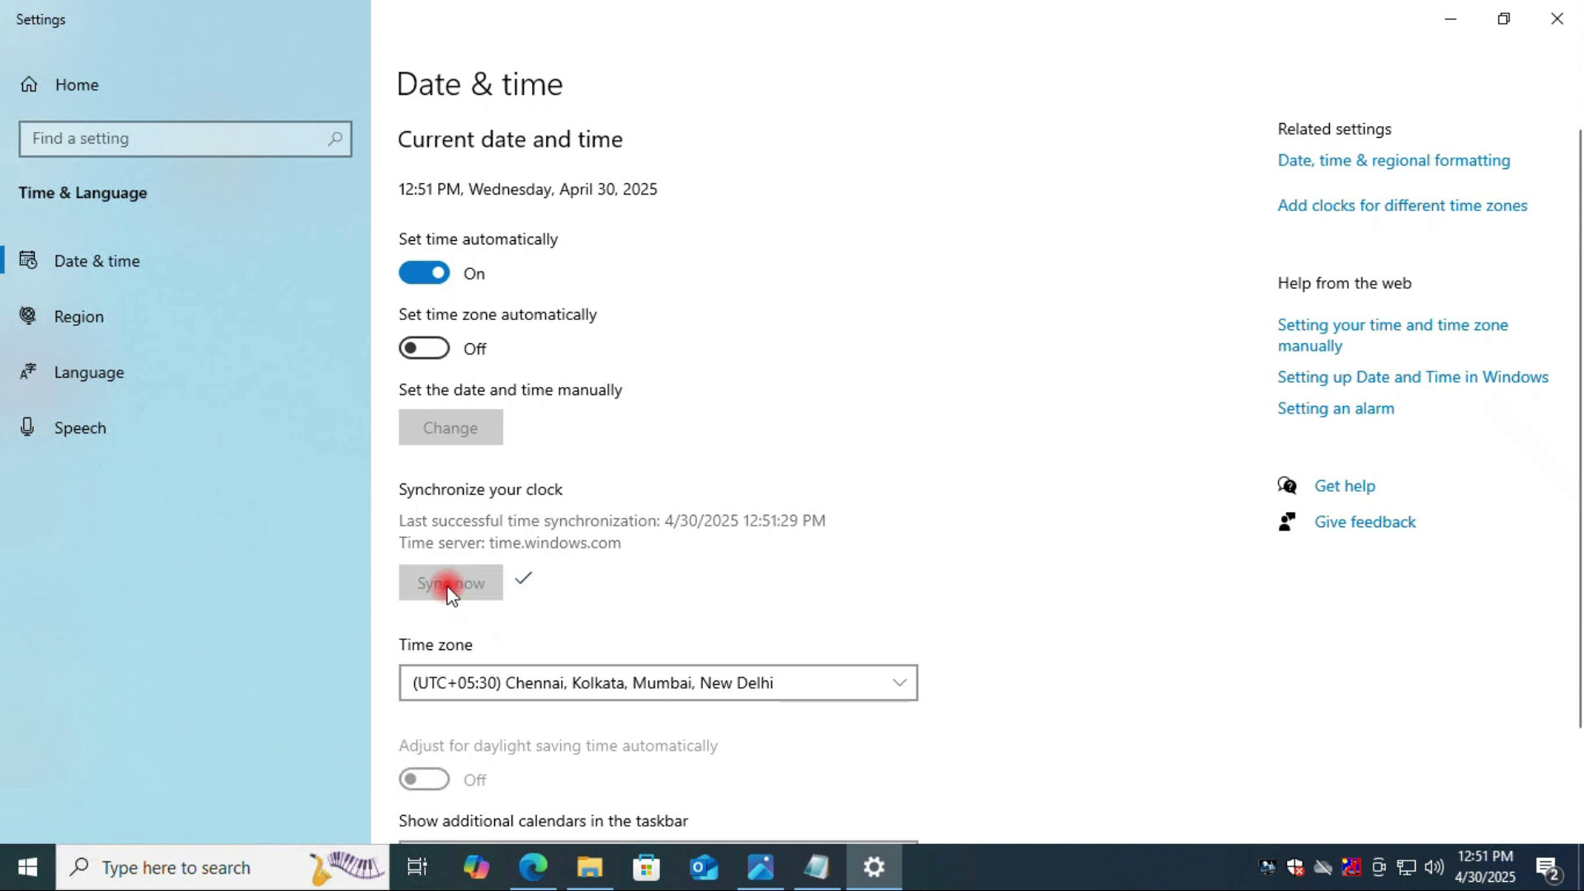
pyautogui.click(1557, 18)
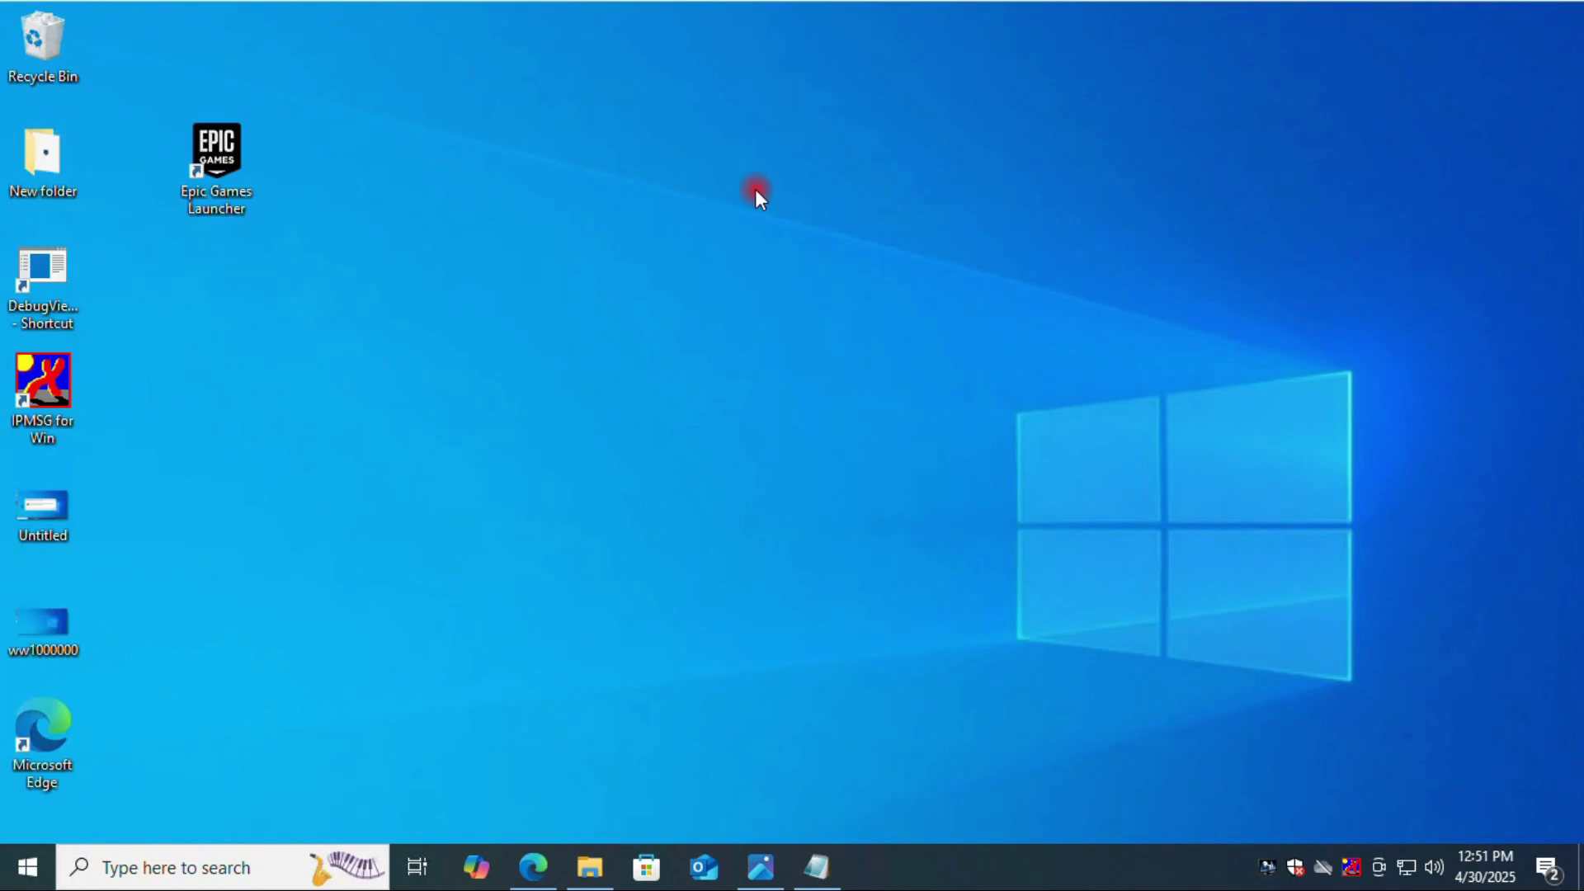